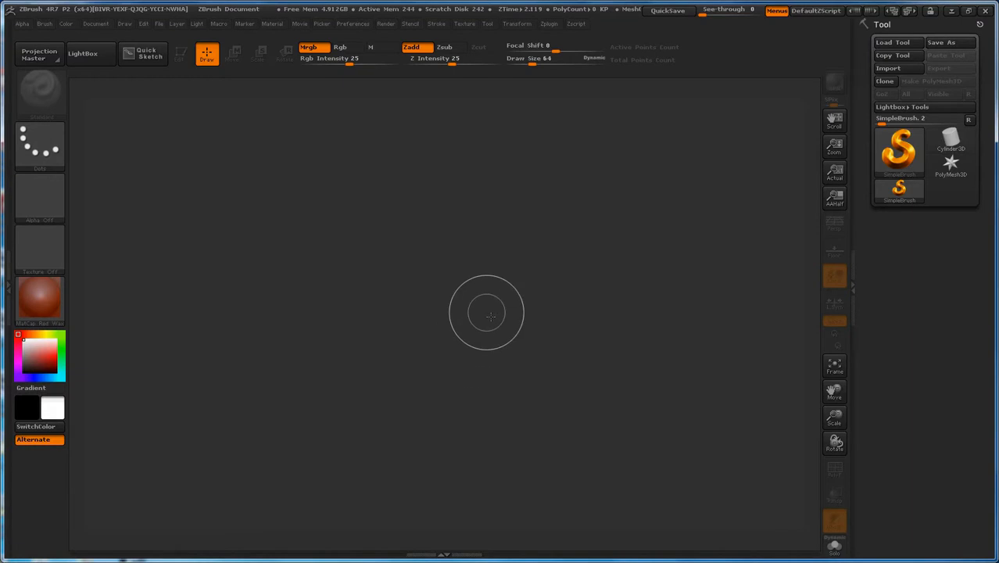
# Step: Draw a Helix3D primitive in the middle of the canvas and turn on Edit mode for it
pyautogui.click(897, 166)
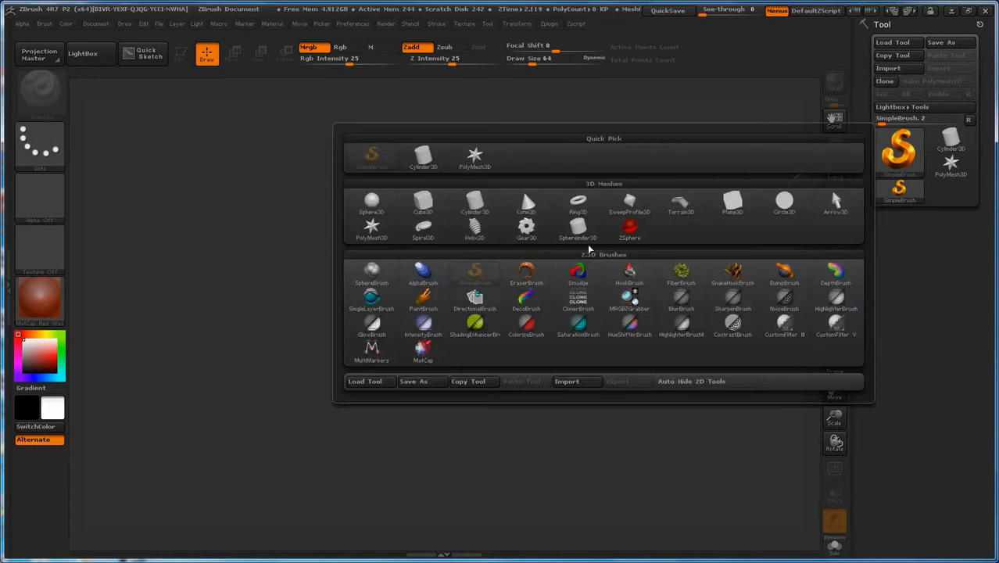
pyautogui.click(477, 229)
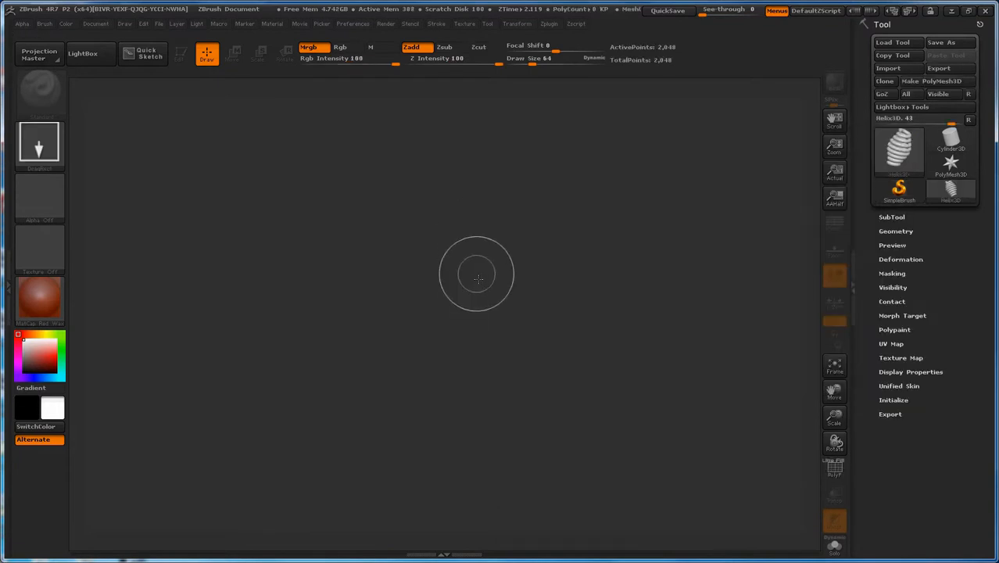
pyautogui.moveTo(457, 294); pyautogui.dragTo(461, 407)
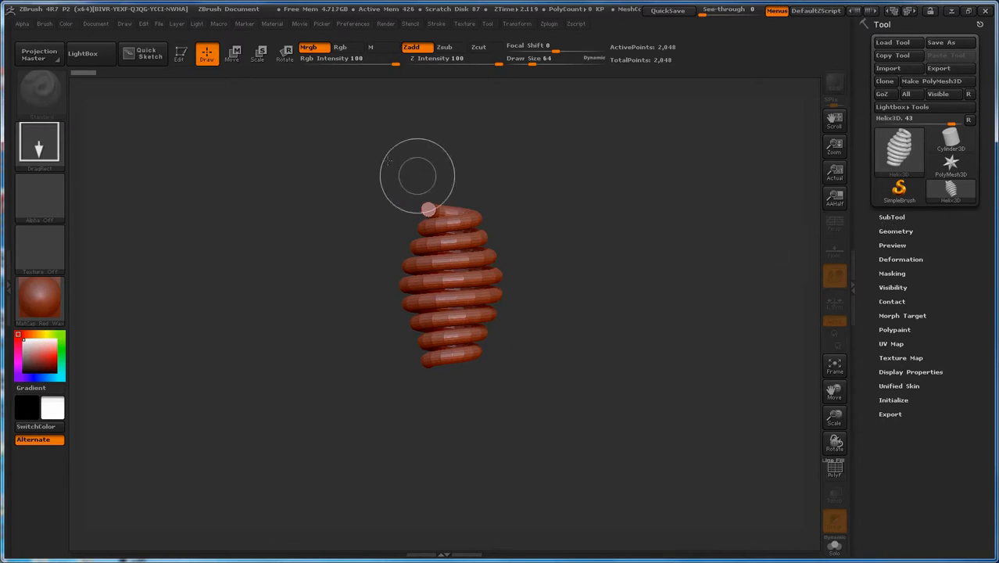
pyautogui.click(180, 54)
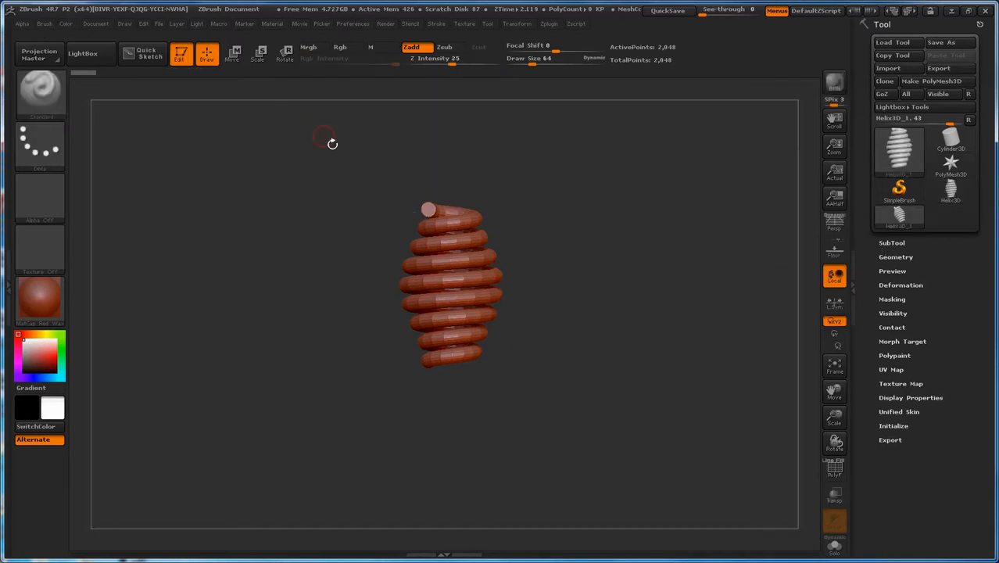
# Step: Convert the helix to a PolyMesh3D and open its SubTool settings
pyautogui.click(952, 85)
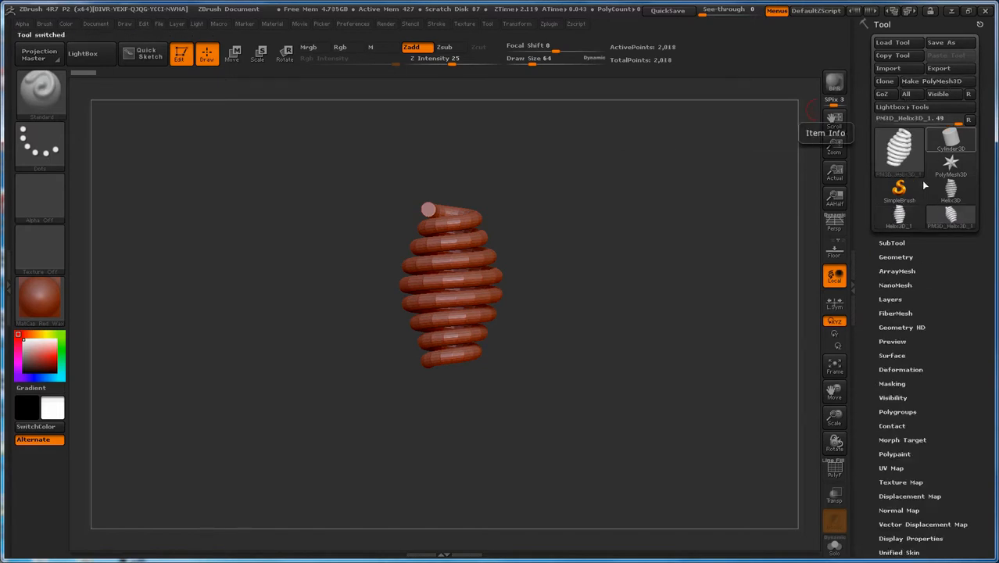
pyautogui.click(892, 244)
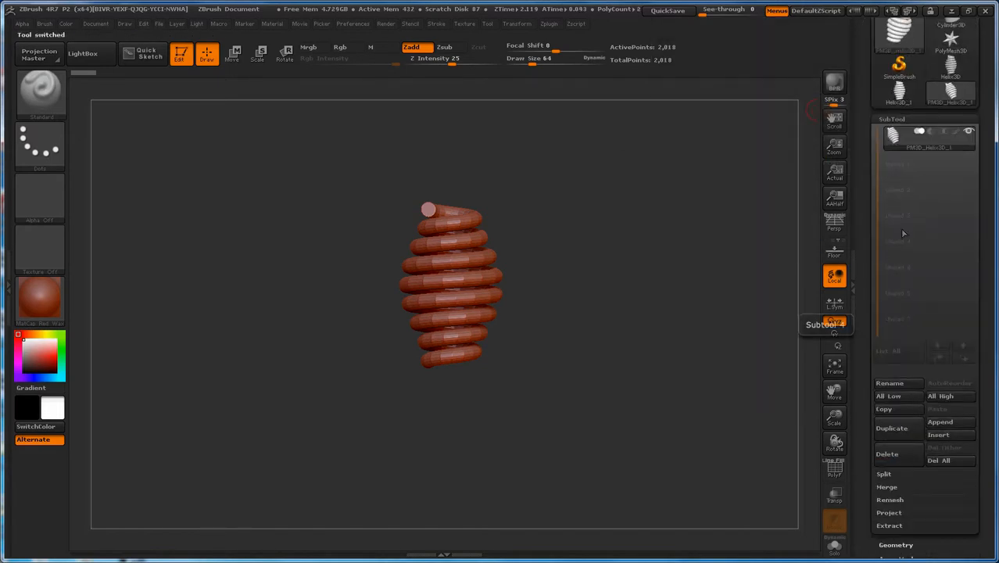
pyautogui.moveTo(923, 148)
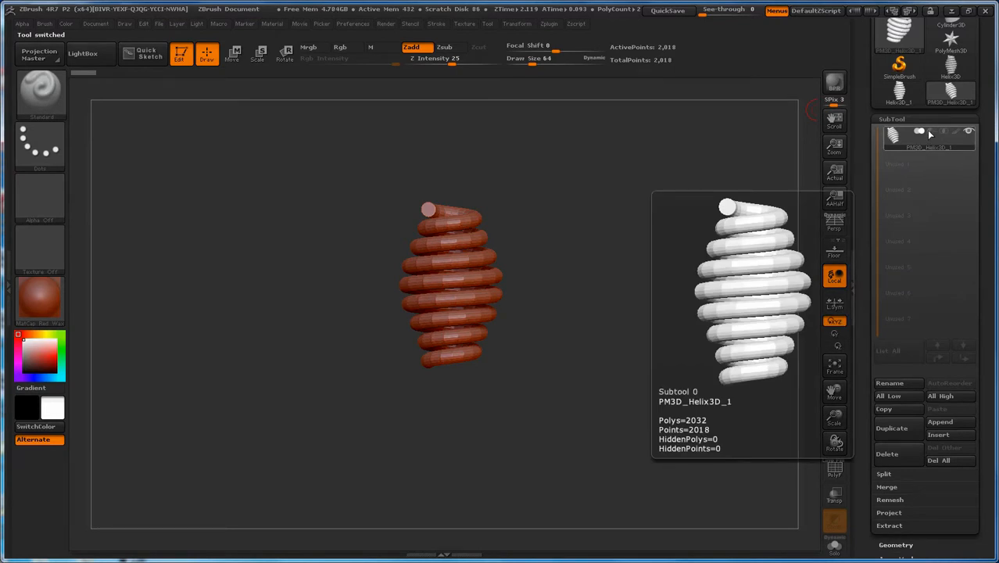
pyautogui.moveTo(870, 113); pyautogui.dragTo(857, 213)
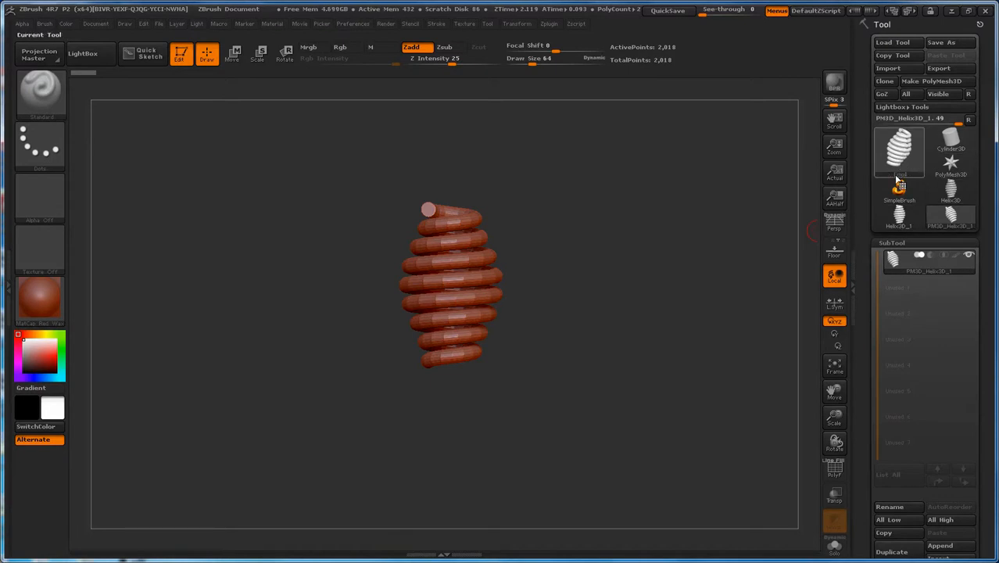
pyautogui.moveTo(930, 215)
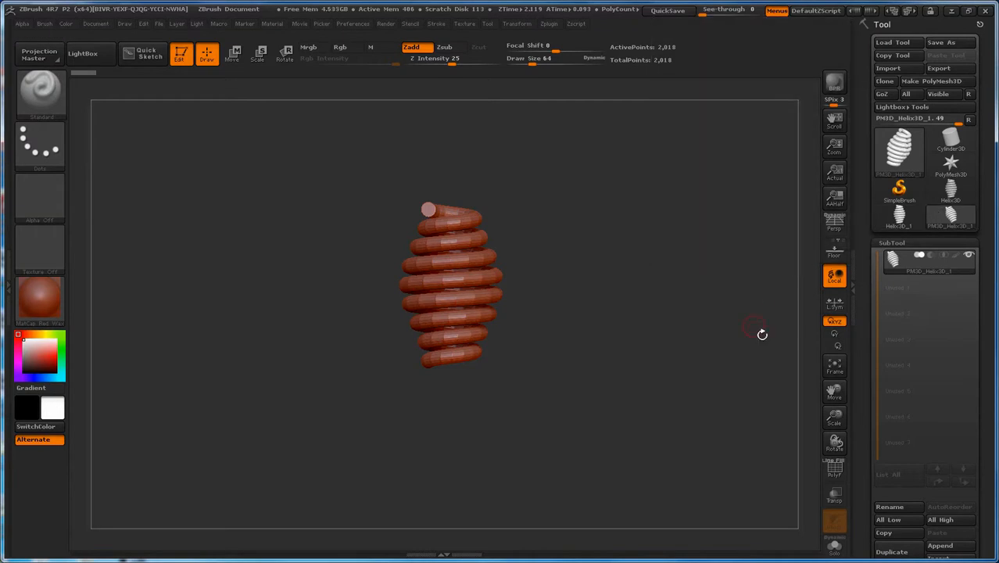
pyautogui.moveTo(924, 269)
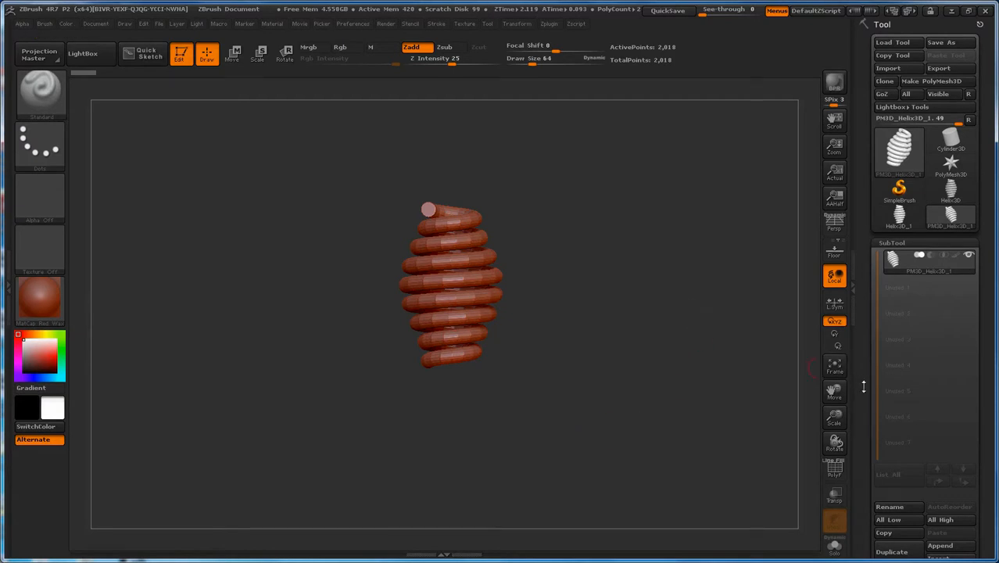
# Step: Append a Cube3D as a second subtool of the helix
pyautogui.moveTo(864, 386); pyautogui.dragTo(867, 328)
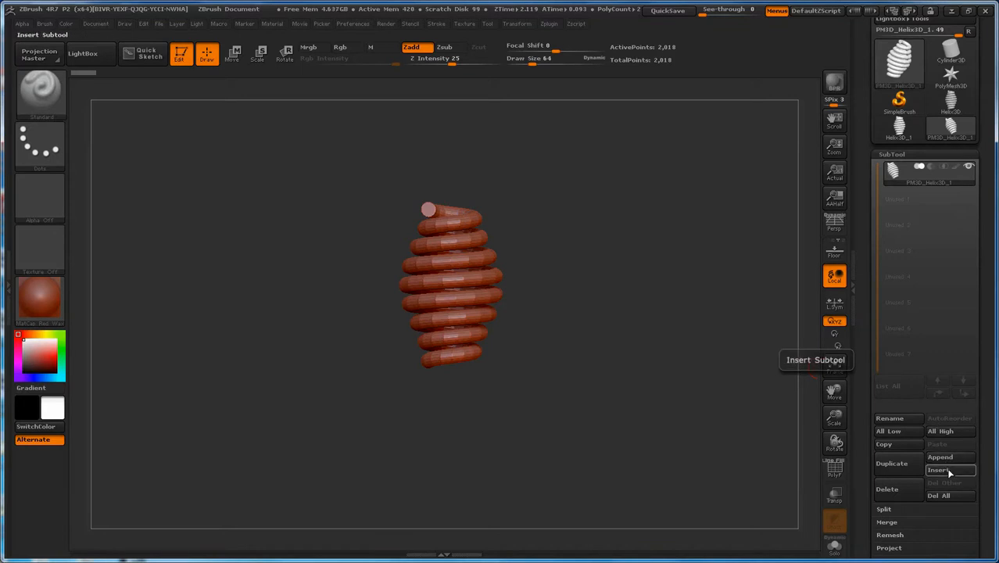
pyautogui.moveTo(902, 170)
pyautogui.moveTo(868, 355); pyautogui.dragTo(869, 364)
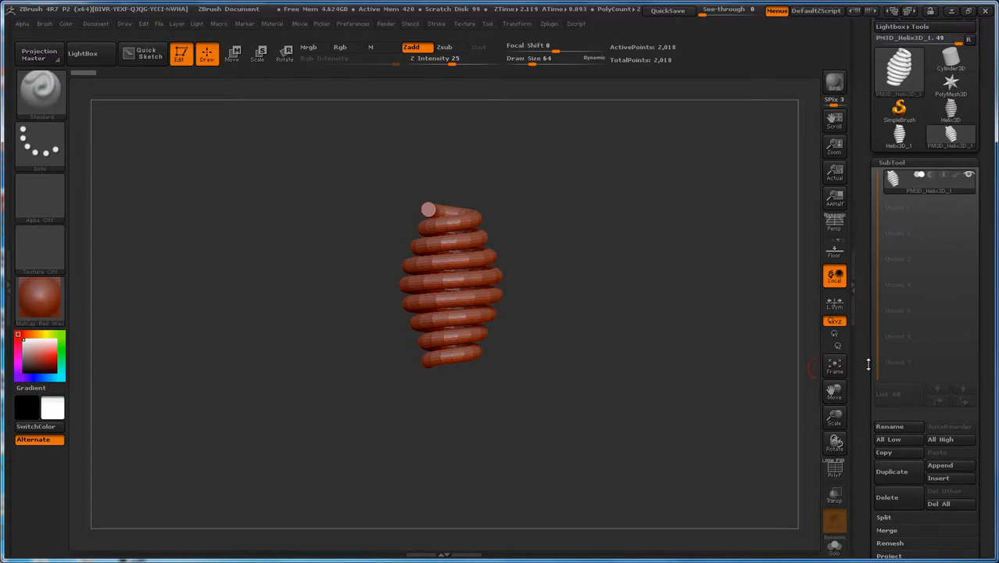
pyautogui.click(946, 466)
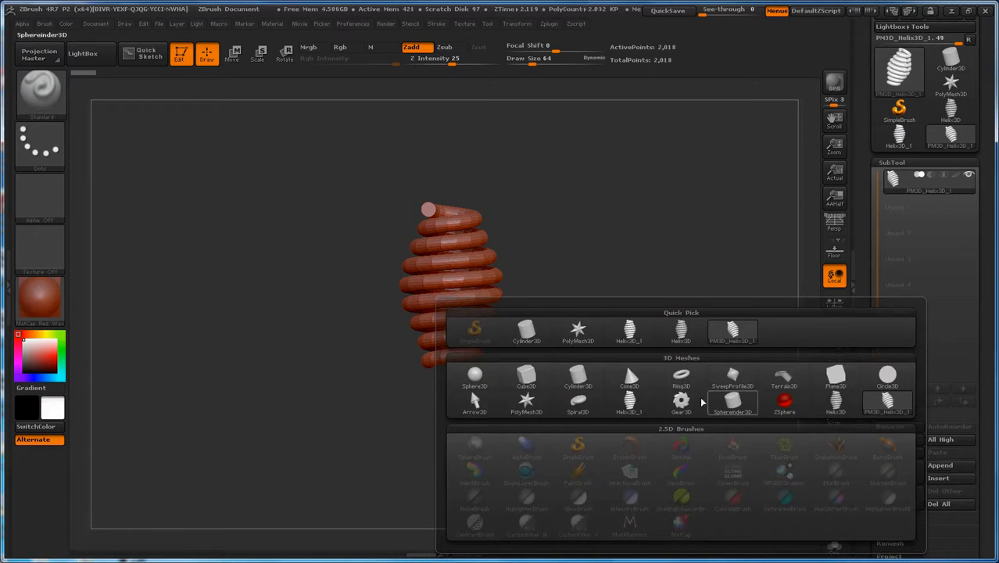
pyautogui.click(529, 379)
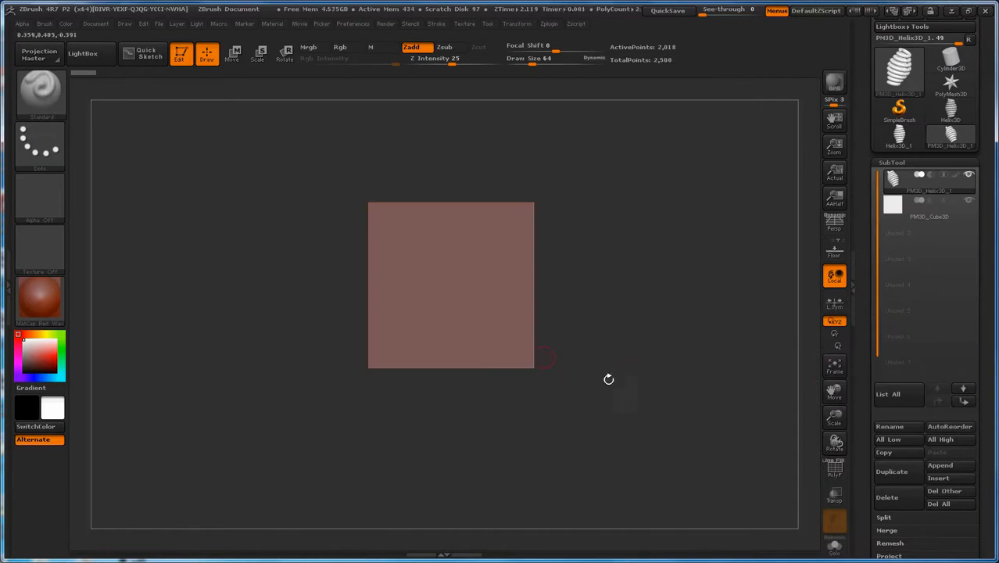
# Step: Switch the active subtool back and forth between the cube and the helix, ending on the helix
pyautogui.moveTo(912, 214)
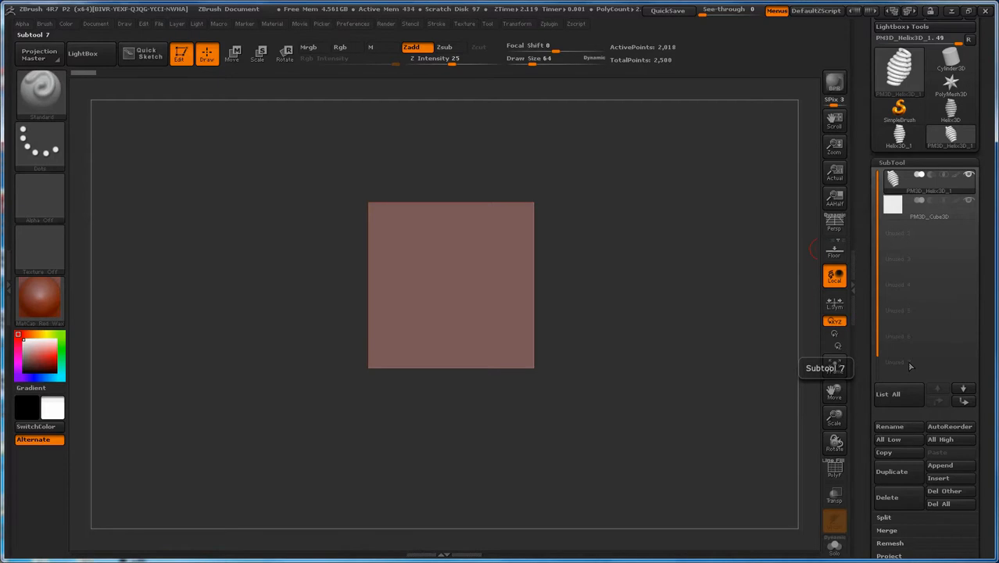
pyautogui.moveTo(891, 180)
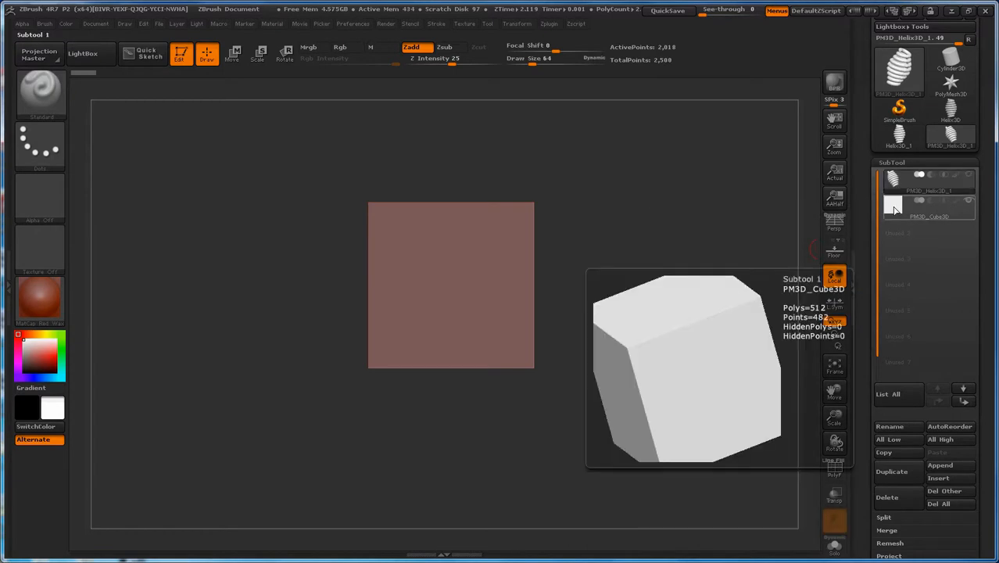
pyautogui.click(895, 208)
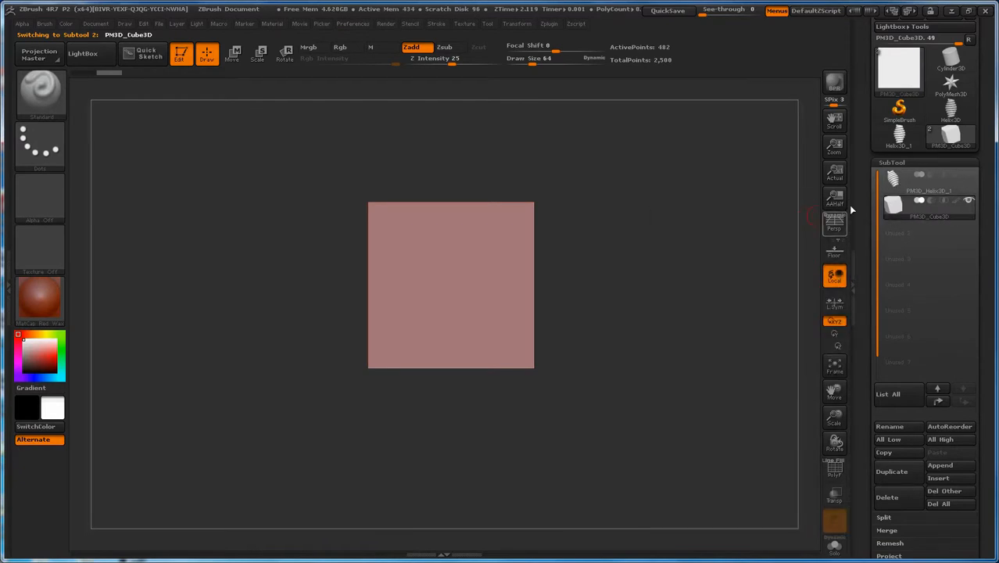
pyautogui.click(894, 182)
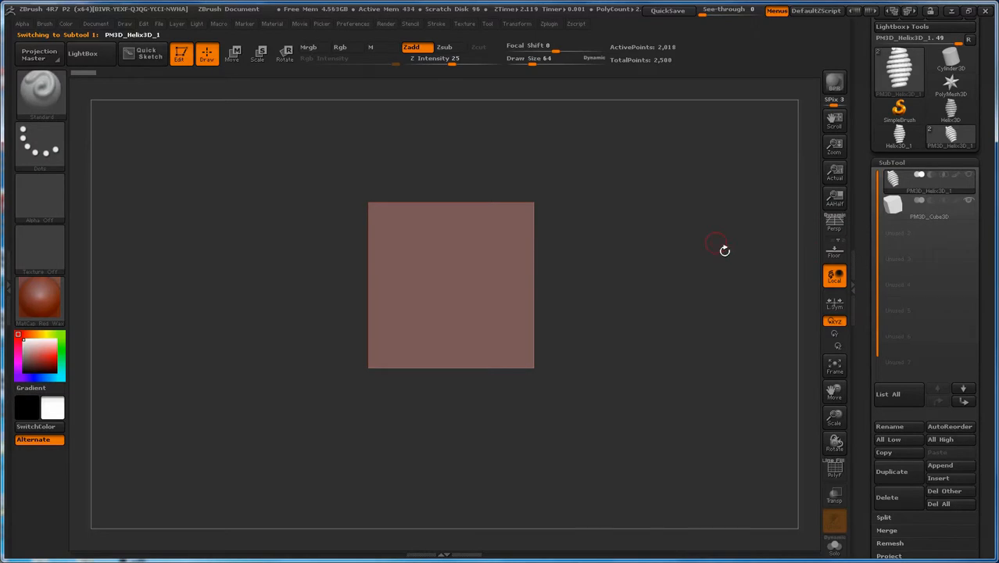
pyautogui.click(896, 206)
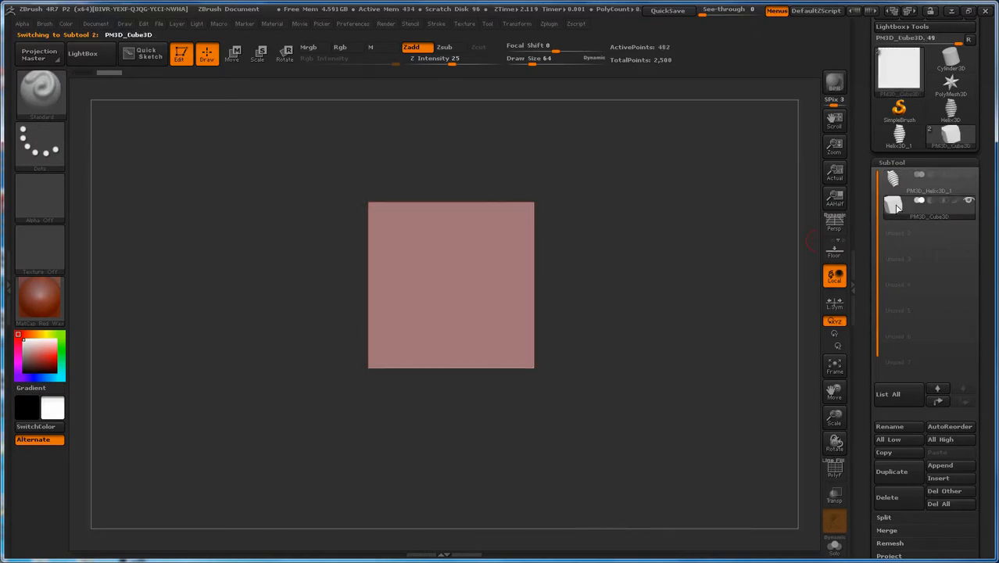
pyautogui.click(898, 181)
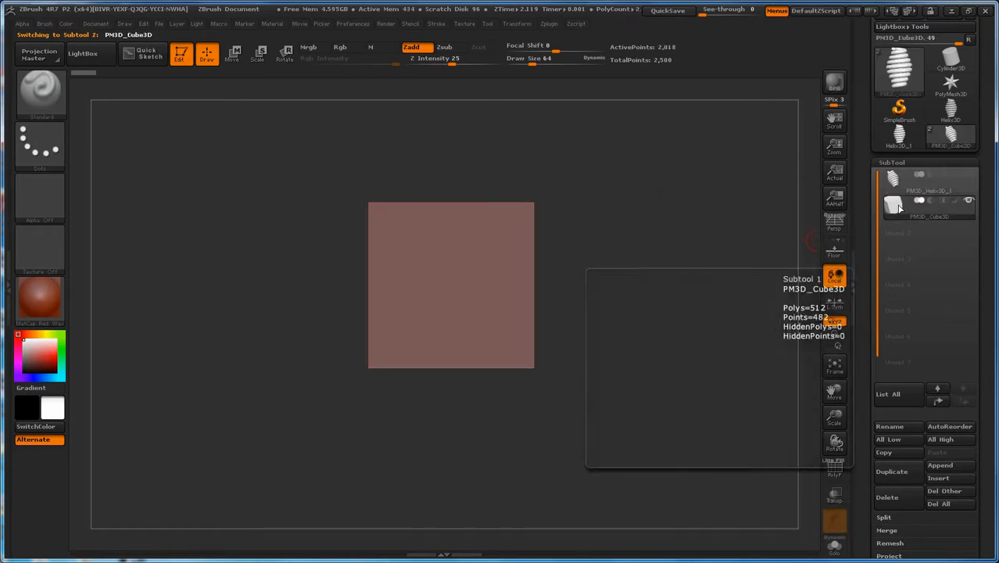
pyautogui.click(898, 207)
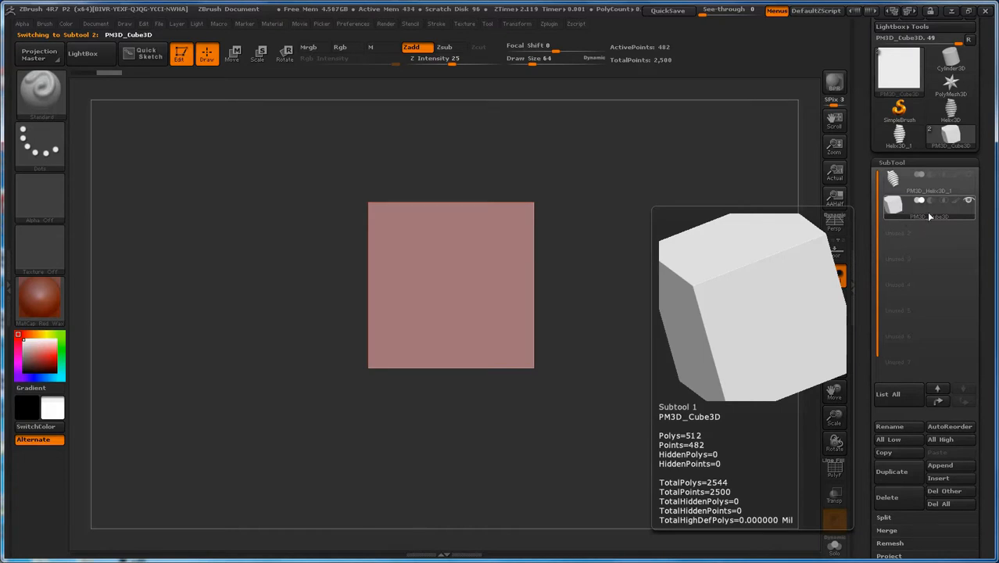
pyautogui.click(894, 182)
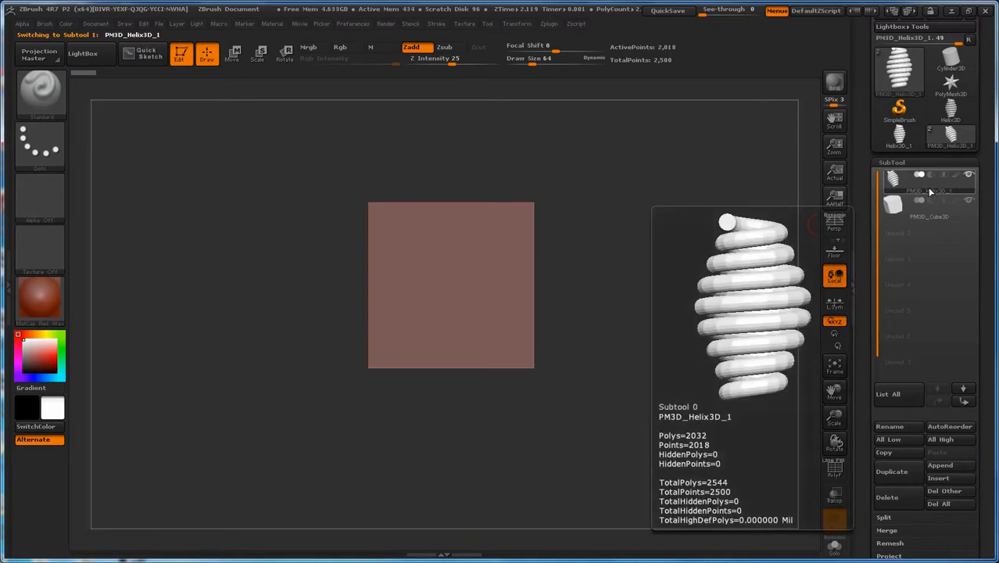
# Step: Use the active helix subtool's visibility toggle to isolate the helix and show the cube again, several times
pyautogui.click(970, 177)
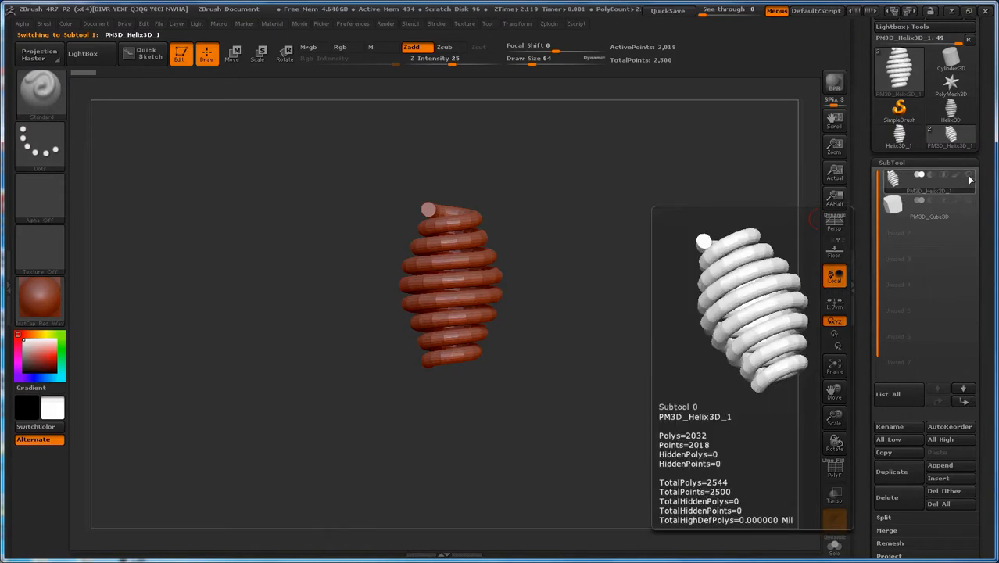
pyautogui.click(969, 175)
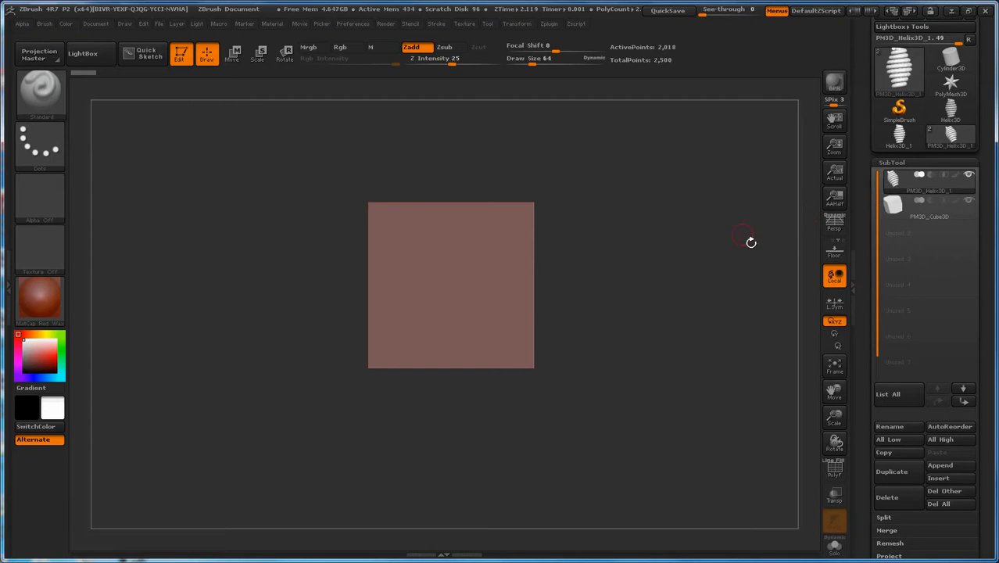
pyautogui.moveTo(913, 188)
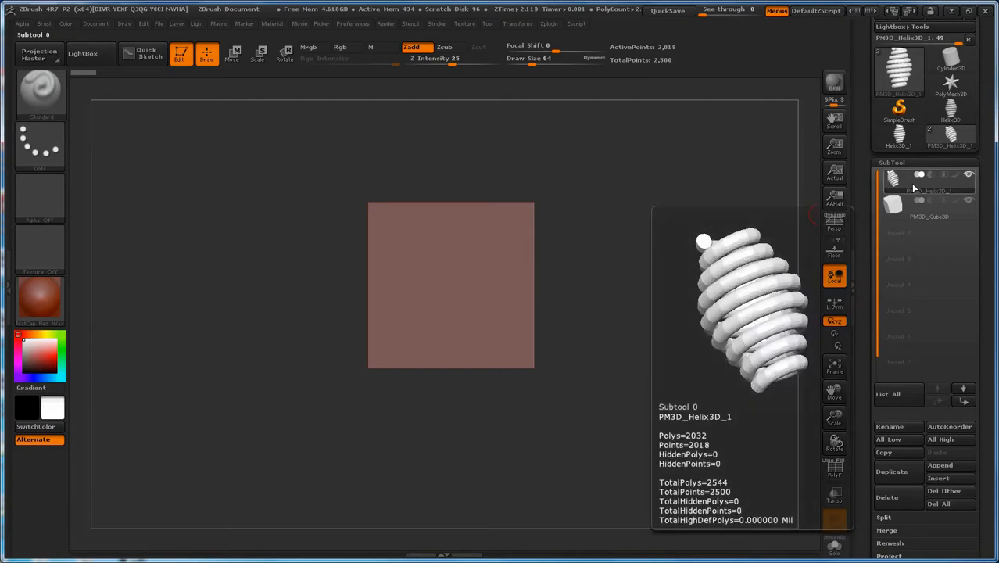
pyautogui.click(970, 177)
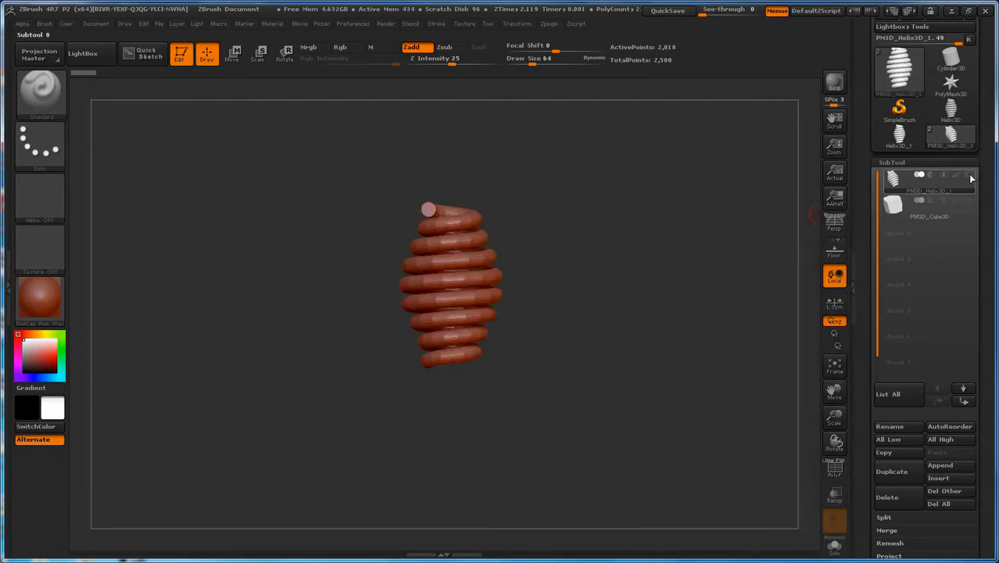
pyautogui.moveTo(971, 179)
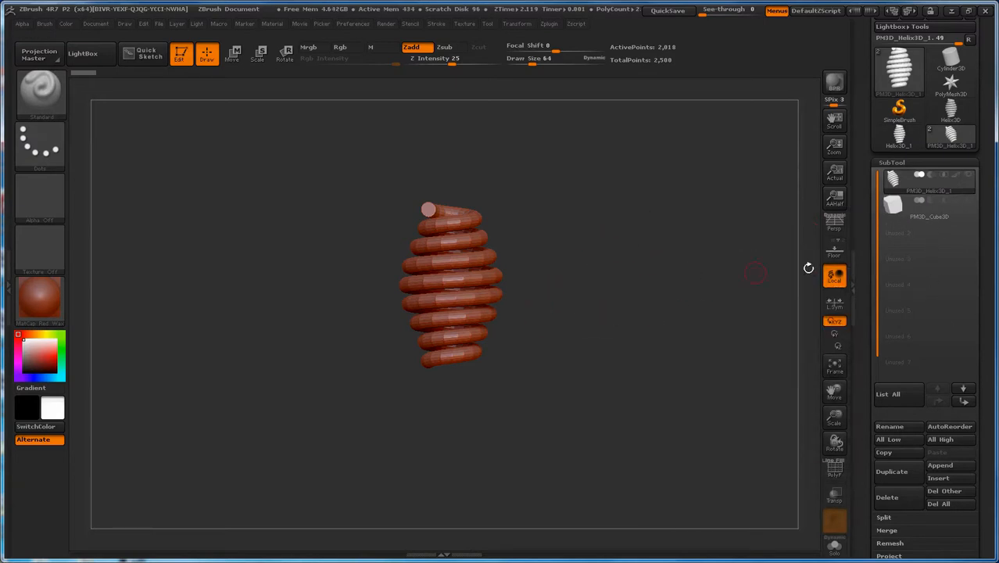
pyautogui.click(969, 174)
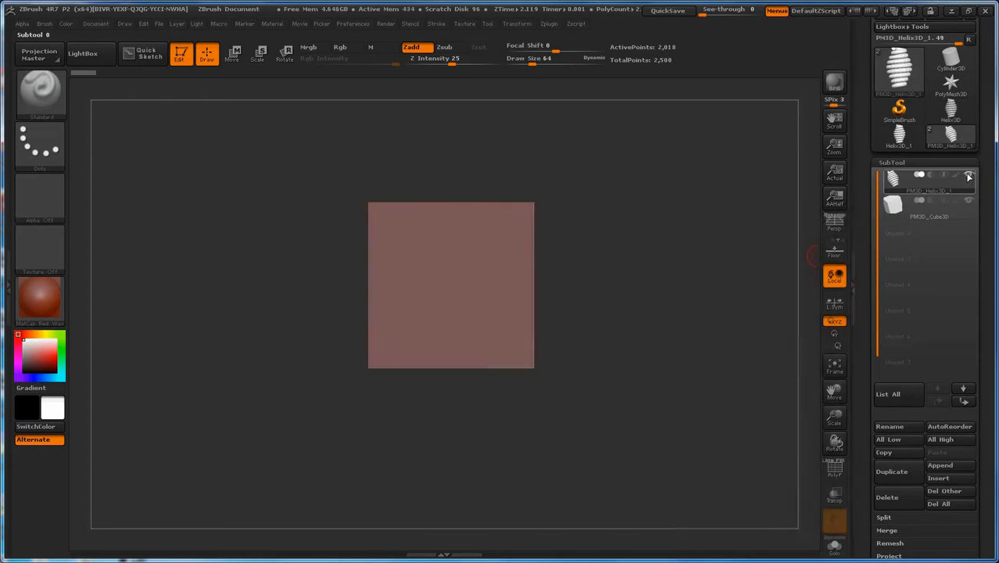
pyautogui.click(899, 207)
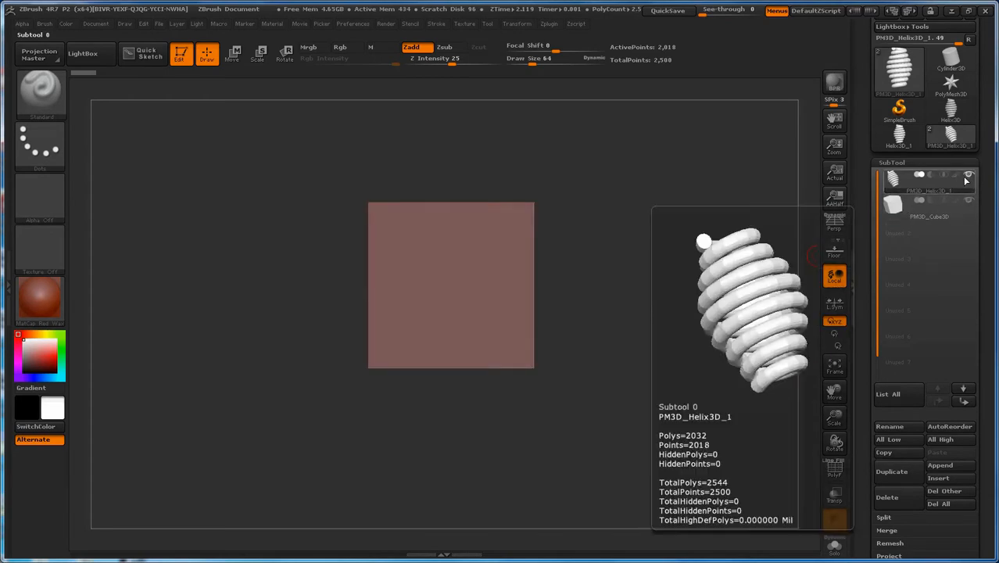
pyautogui.click(969, 178)
pyautogui.click(969, 179)
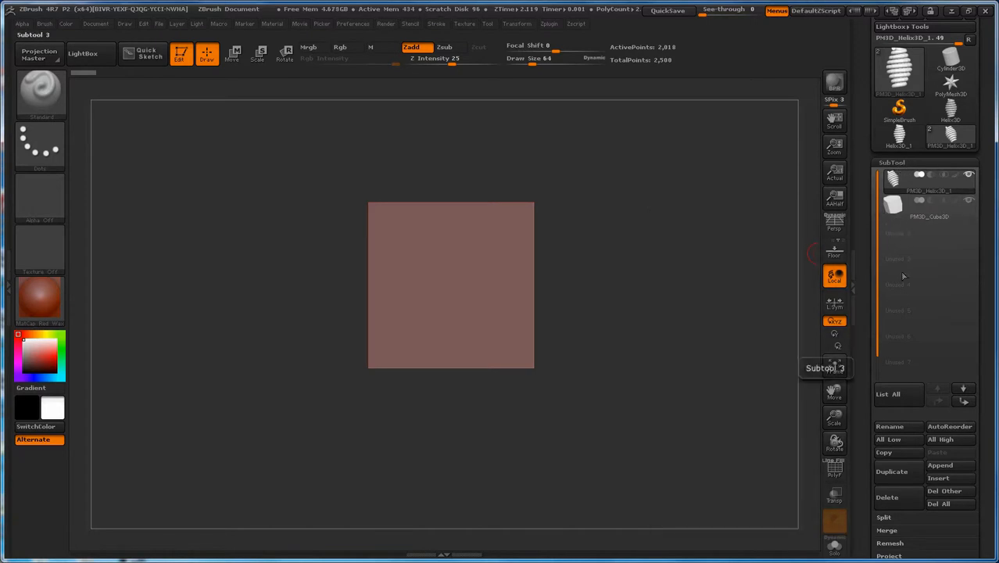
# Step: Hide and show the cube subtool repeatedly with its own visibility toggle, ending with it shown and the helix active
pyautogui.moveTo(900, 210)
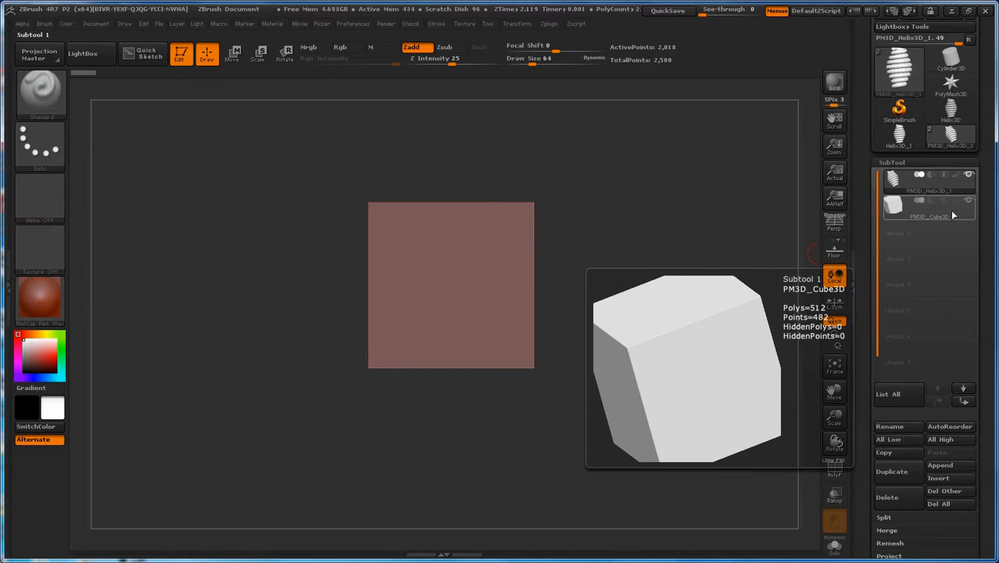
pyautogui.click(971, 203)
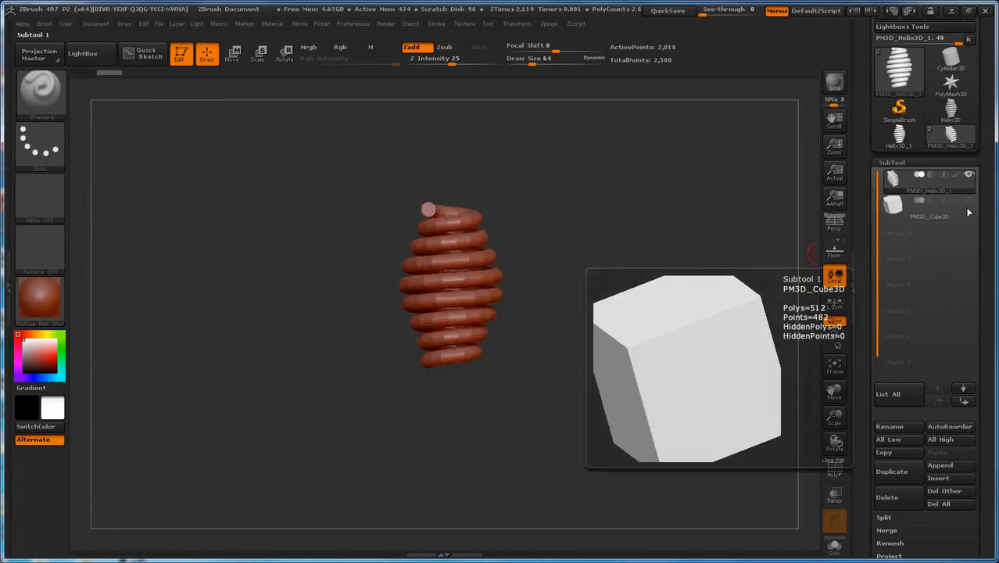
pyautogui.click(971, 203)
pyautogui.click(971, 203)
pyautogui.click(970, 203)
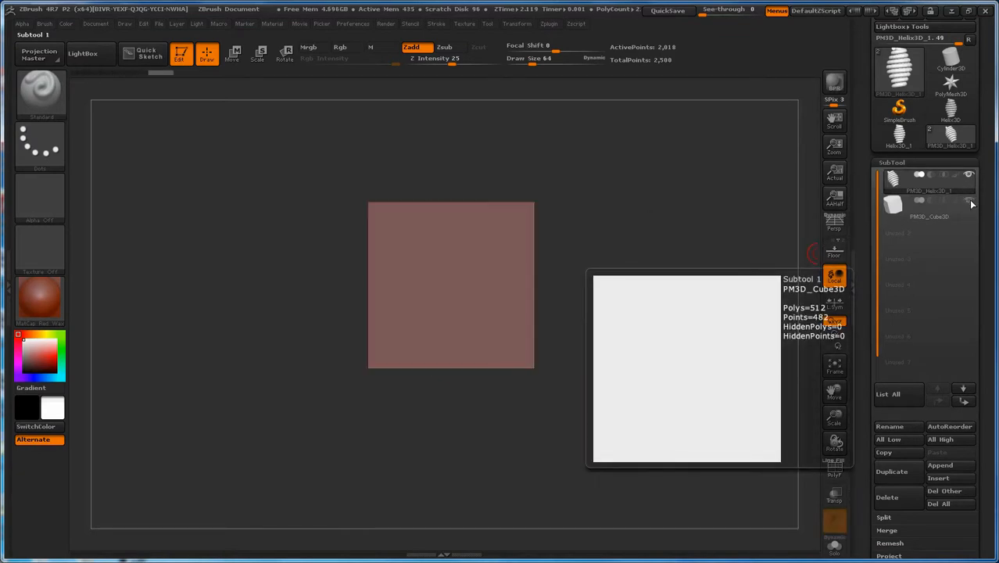
pyautogui.click(892, 181)
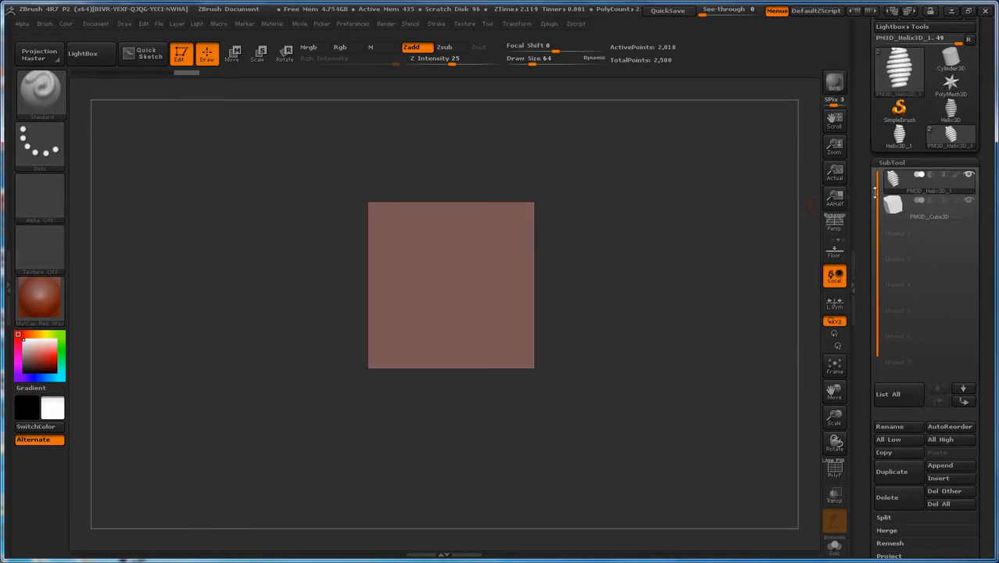
pyautogui.moveTo(892, 179)
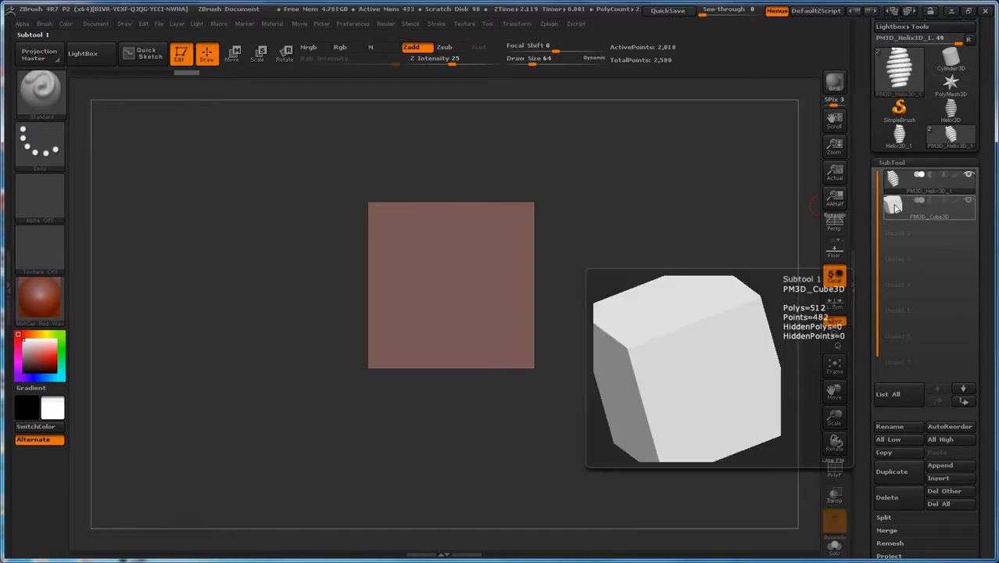
# Step: Switch to the cube subtool and back to the helix, and hide the cube
pyautogui.click(903, 209)
pyautogui.click(899, 182)
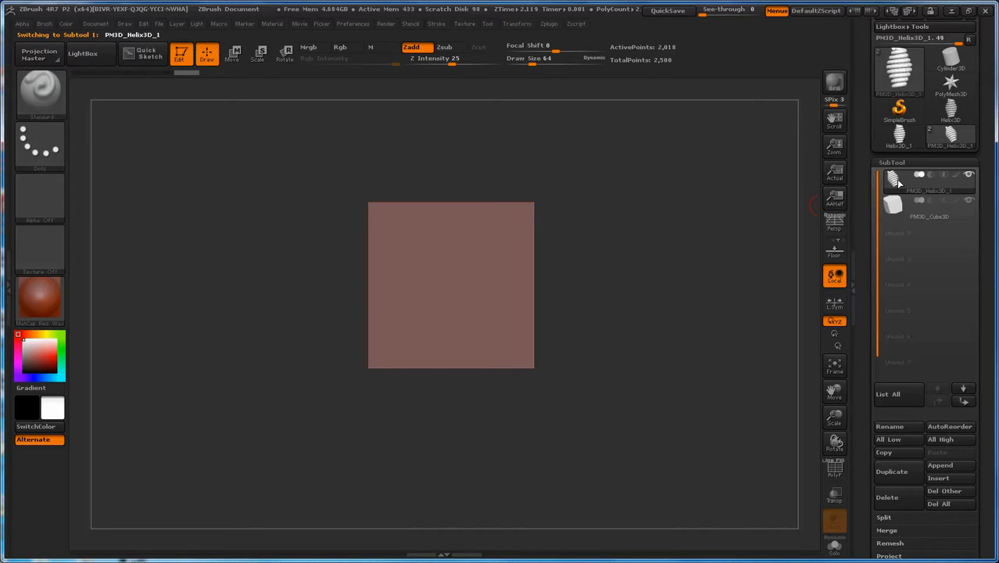
pyautogui.click(972, 203)
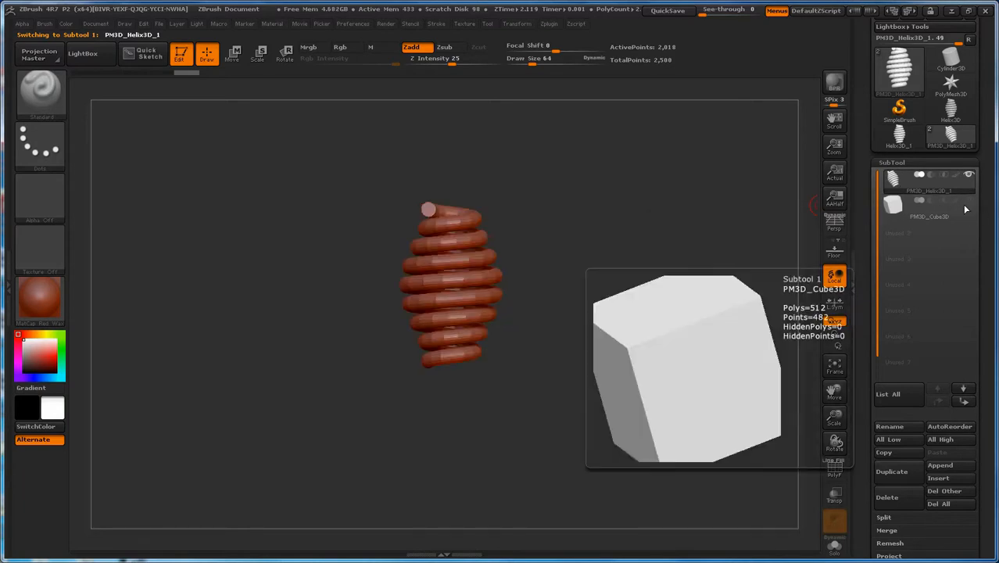
# Step: Move the helix upward with the Move transpose line so its upper coils clear the cube's height, and show the cube again
pyautogui.click(237, 57)
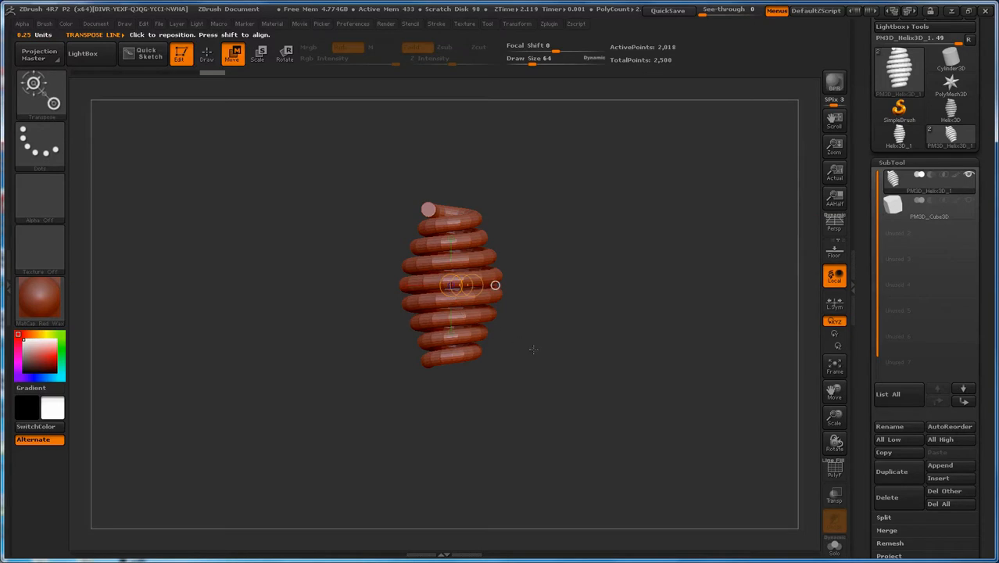
pyautogui.moveTo(495, 284); pyautogui.dragTo(407, 272)
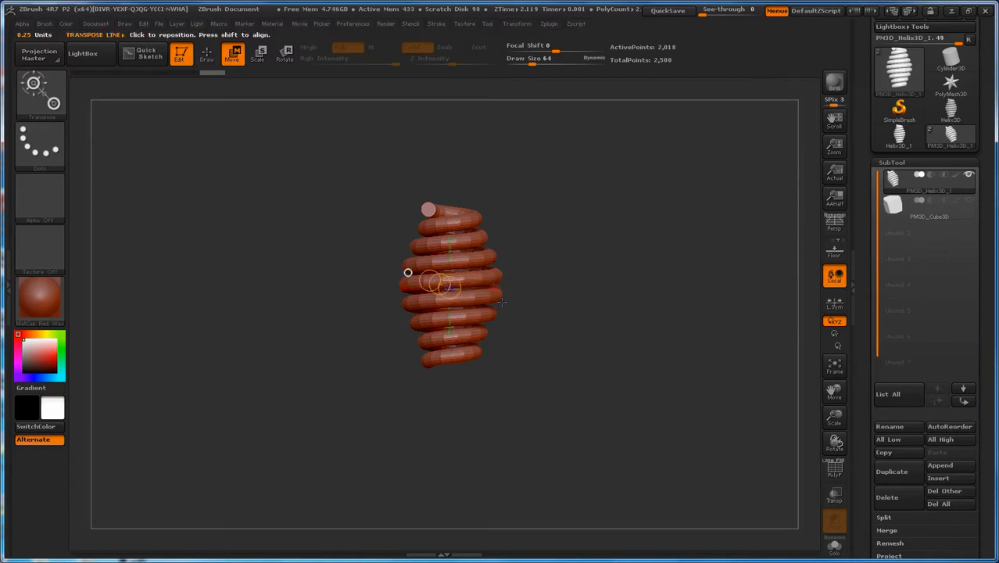
pyautogui.click(497, 290)
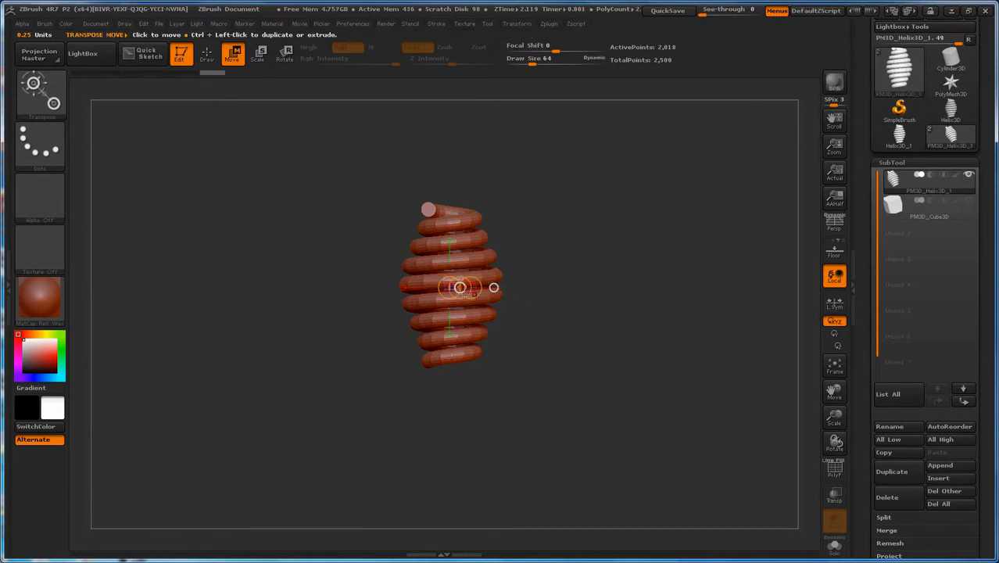
pyautogui.moveTo(460, 288); pyautogui.dragTo(464, 294)
pyautogui.moveTo(464, 255); pyautogui.dragTo(464, 258)
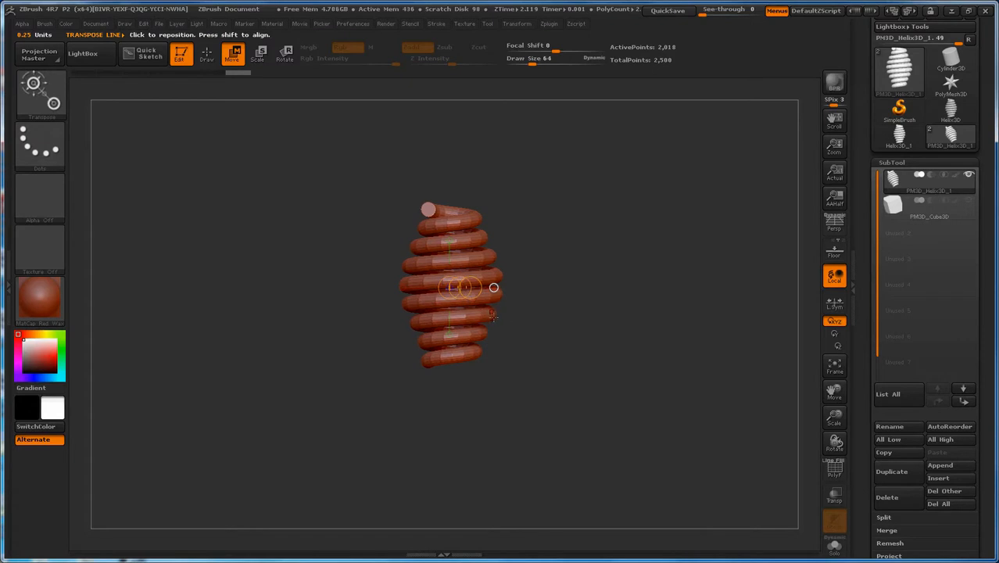
pyautogui.moveTo(460, 288); pyautogui.dragTo(455, 227)
pyautogui.click(968, 201)
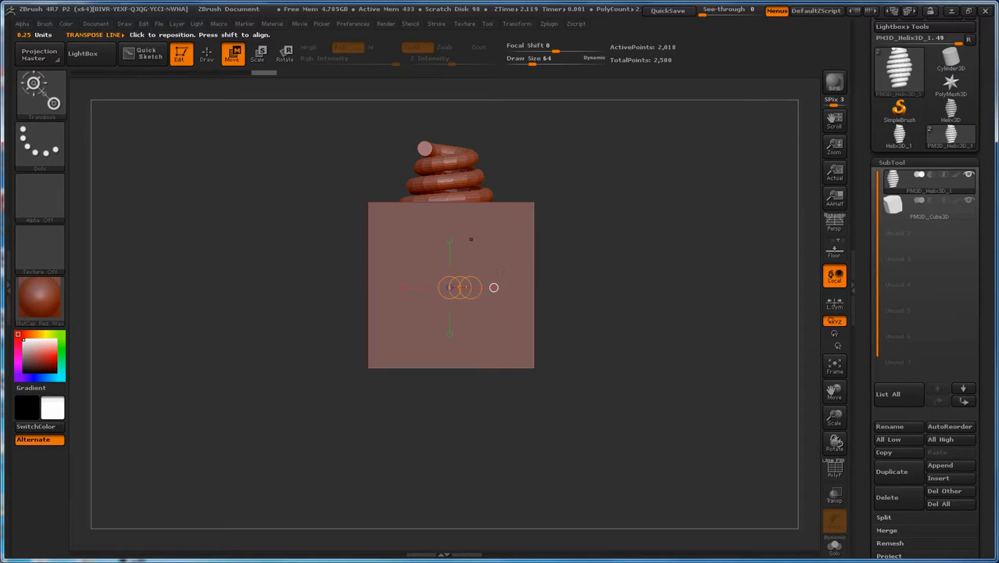
# Step: Lengthen the transpose line past the cube's side and scale the helix down slightly with it
pyautogui.moveTo(493, 287); pyautogui.dragTo(591, 287)
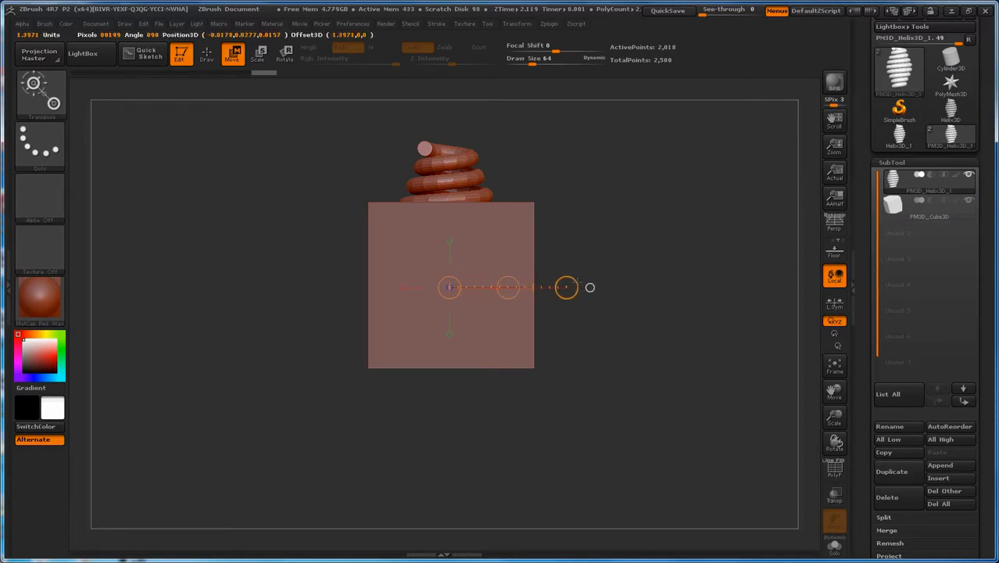
pyautogui.click(258, 53)
pyautogui.moveTo(591, 287); pyautogui.dragTo(508, 288)
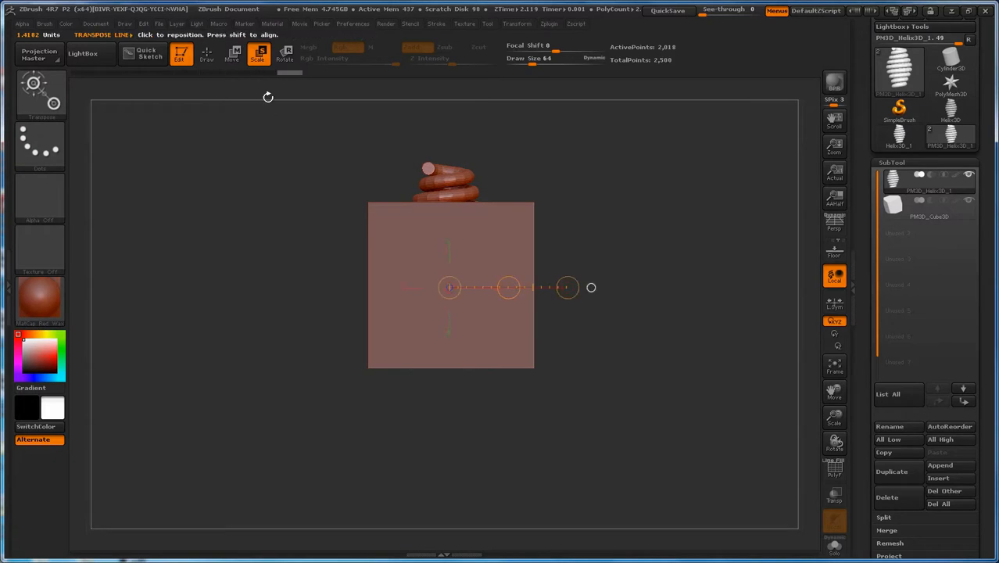
# Step: Move the scaled helix further up so that more of its coils stand above the cube's upper face
pyautogui.click(233, 53)
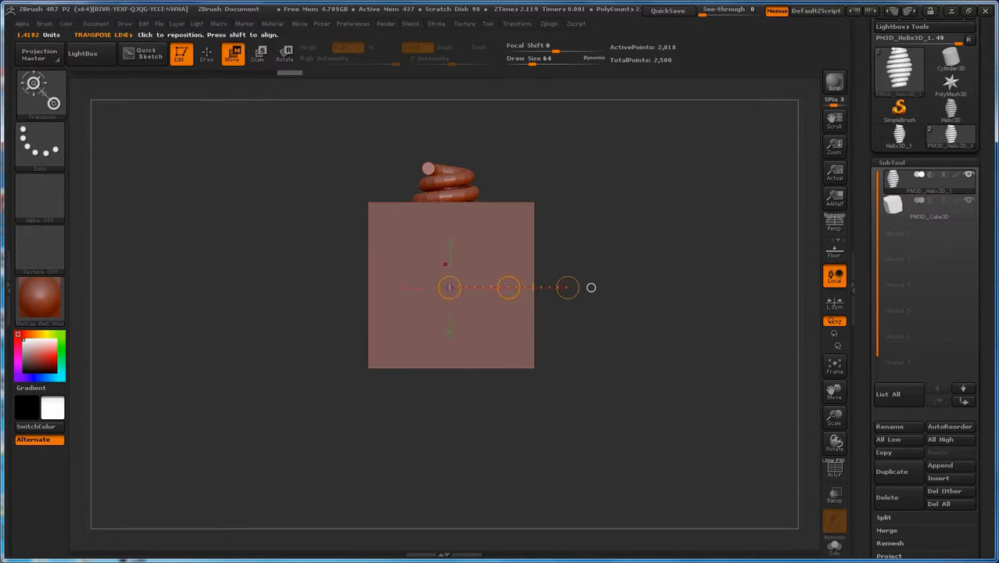
pyautogui.moveTo(508, 288); pyautogui.dragTo(515, 248)
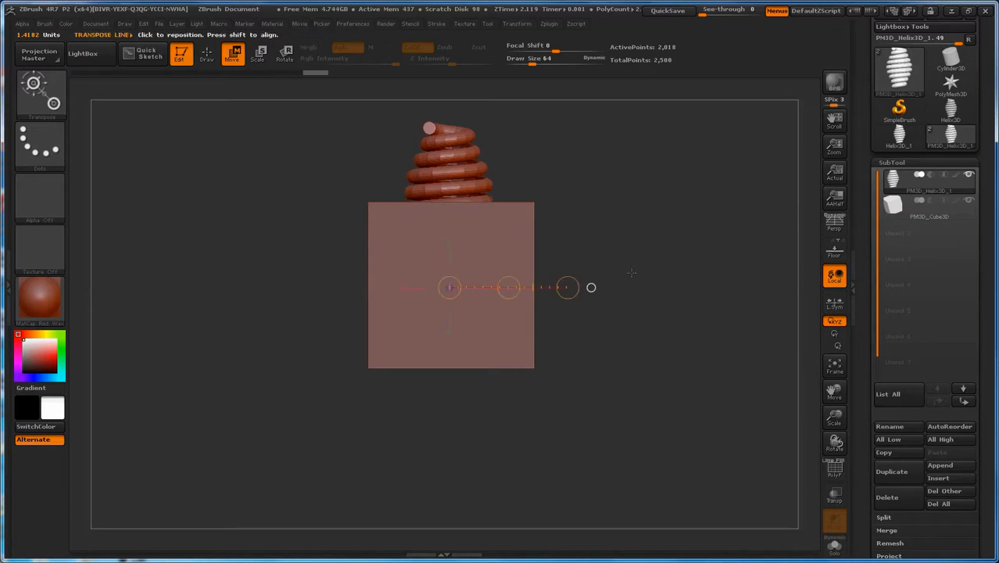
pyautogui.moveTo(604, 352)
pyautogui.mouseDown()
pyautogui.moveTo(625, 391)
pyautogui.moveTo(602, 359)
pyautogui.mouseUp()
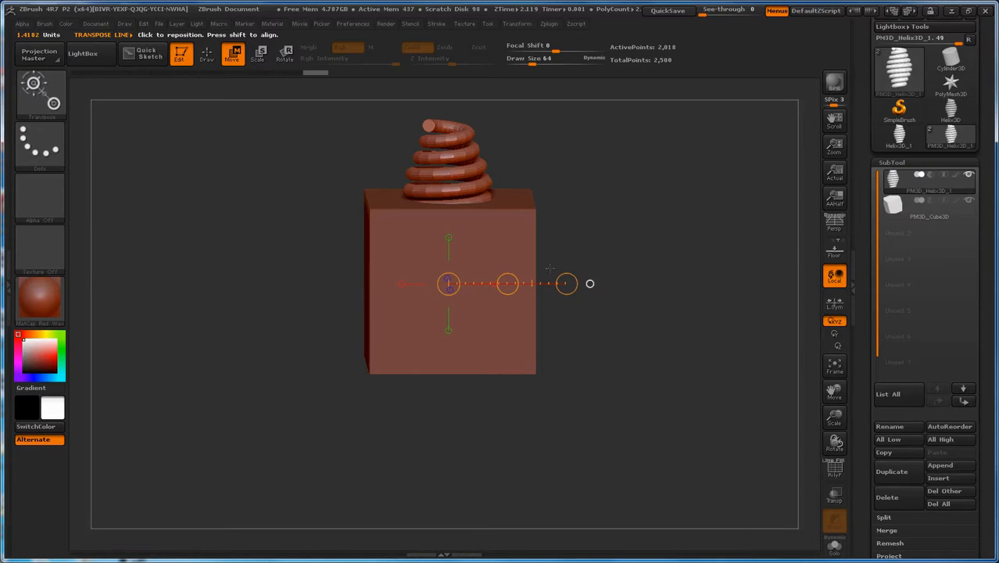
pyautogui.keyDown('shift'); pyautogui.moveTo(622, 345); pyautogui.dragTo(621, 330); pyautogui.keyUp('shift')
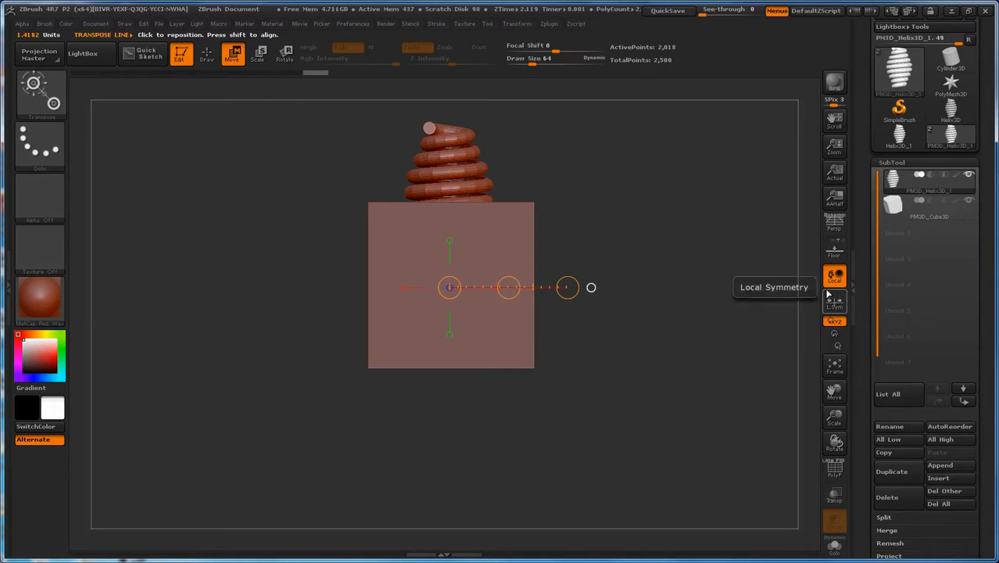
# Step: Return to Draw mode and append a Gear3D as the third subtool
pyautogui.moveTo(903, 179)
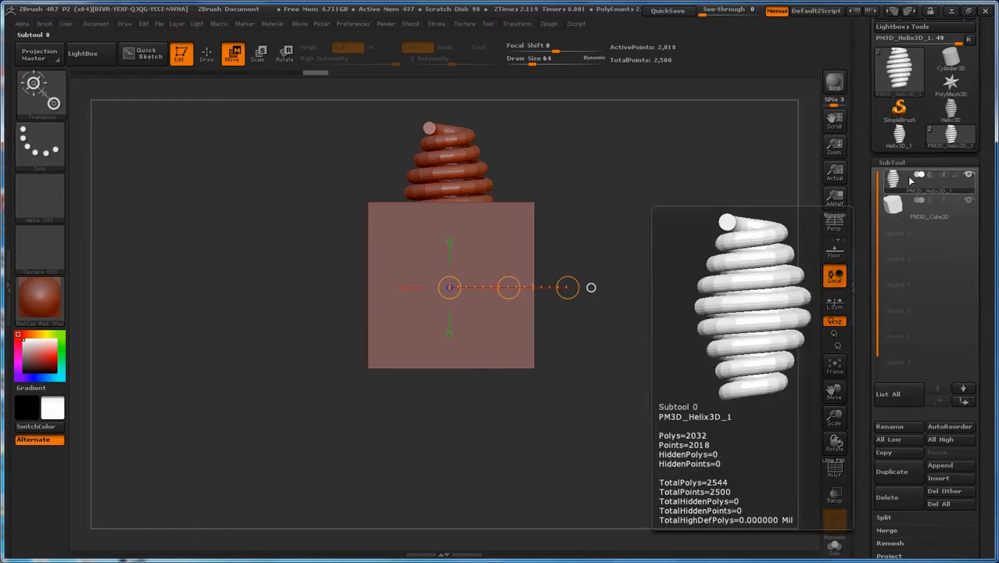
pyautogui.moveTo(913, 204)
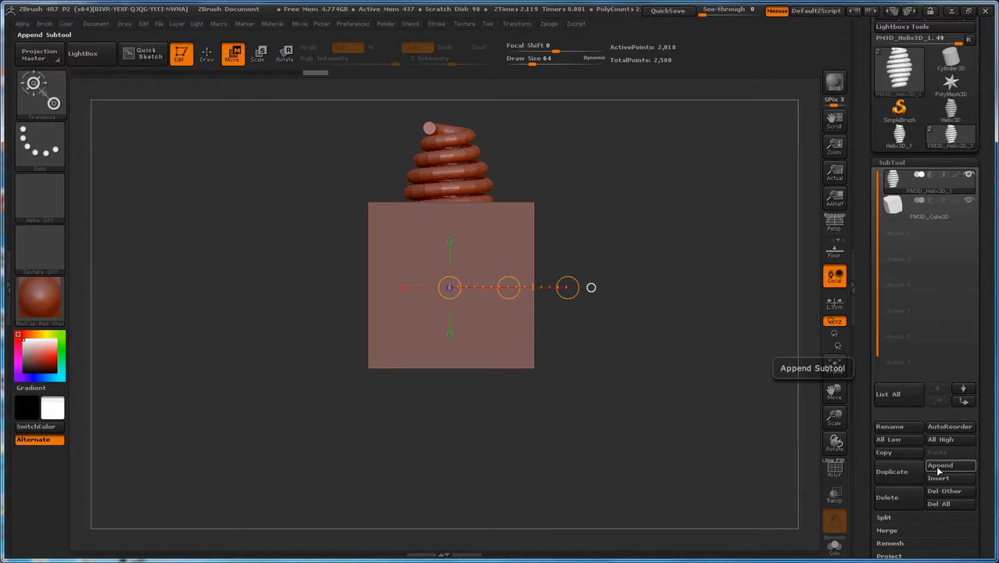
pyautogui.press('q')
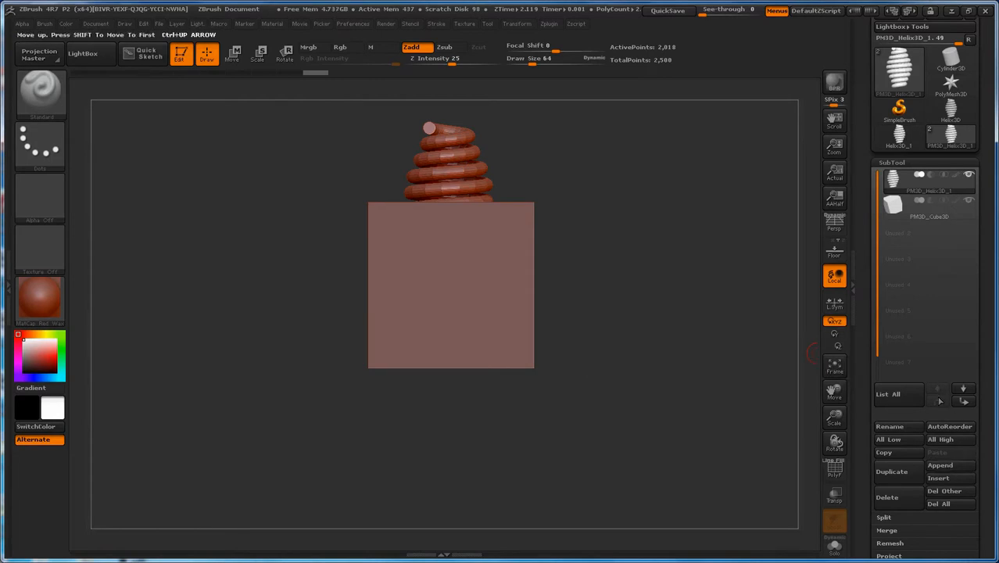
pyautogui.click(943, 466)
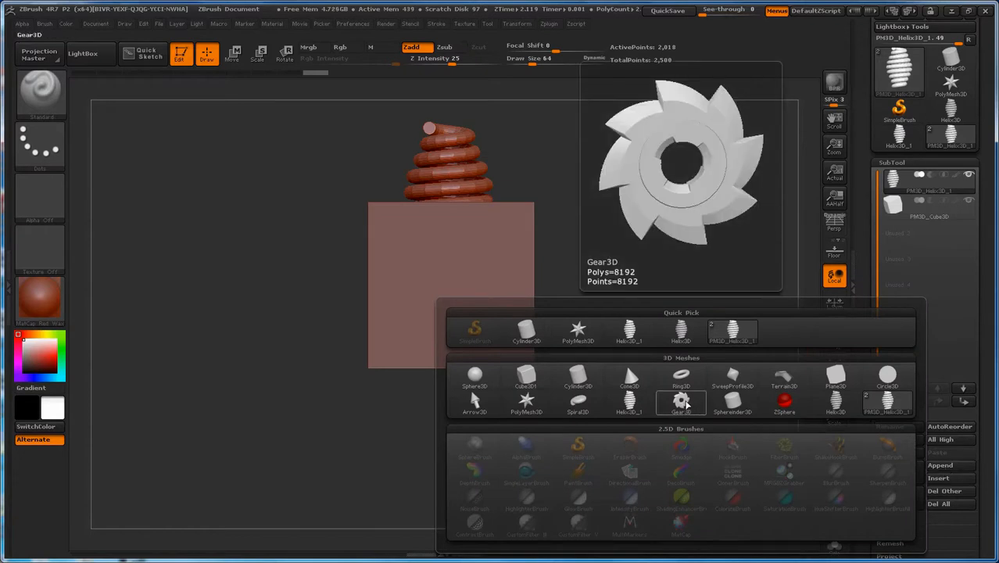
pyautogui.click(681, 403)
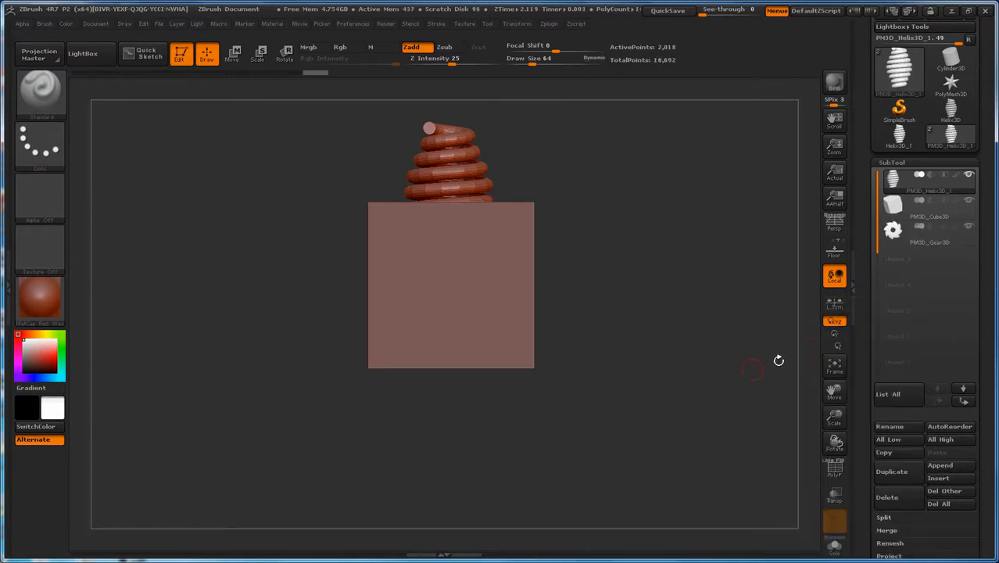
# Step: Isolate the gear as the active subtool and turn on the floor grid
pyautogui.moveTo(899, 242)
pyautogui.moveTo(944, 232)
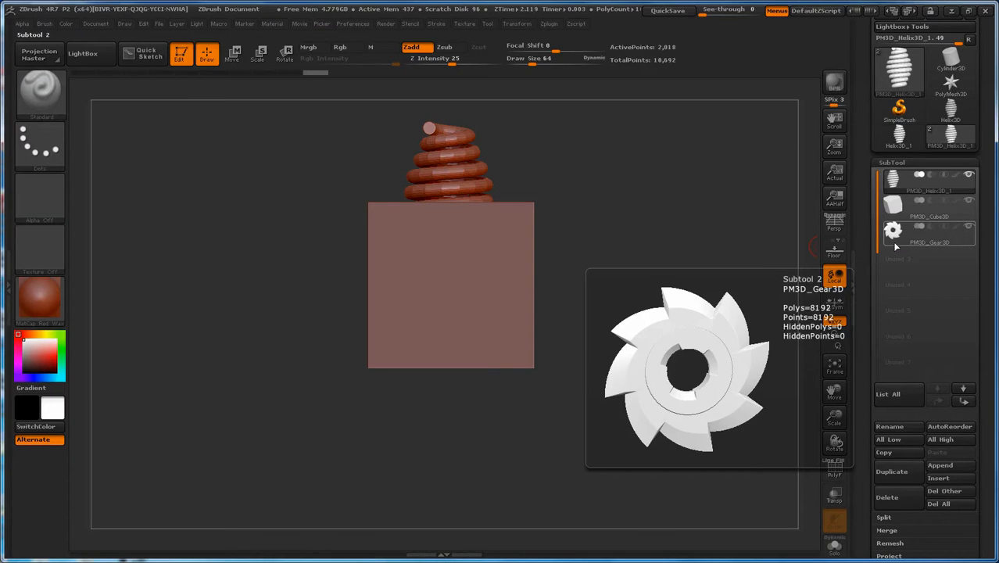
pyautogui.click(944, 236)
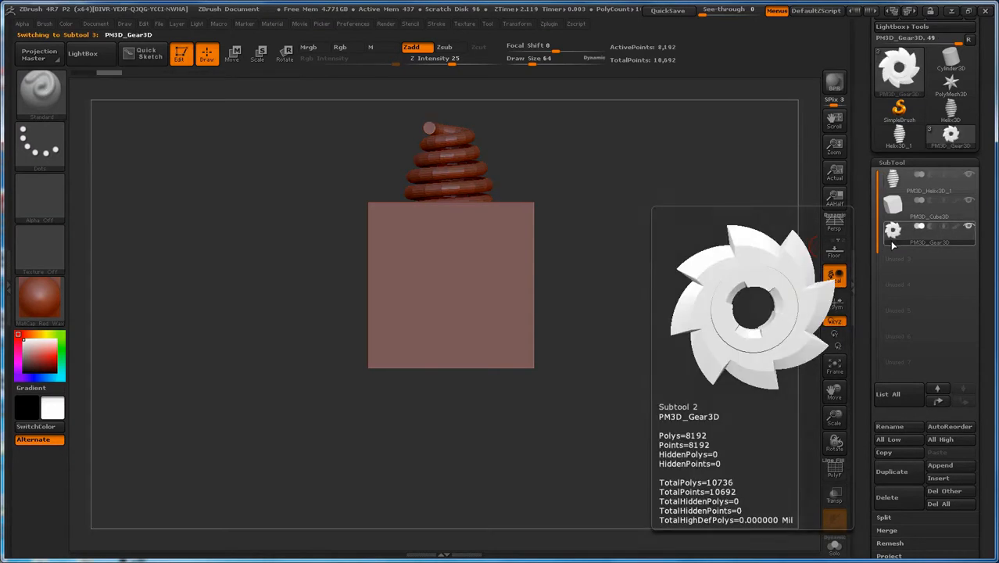
pyautogui.keyDown('shift'); pyautogui.click(970, 228); pyautogui.keyUp('shift')
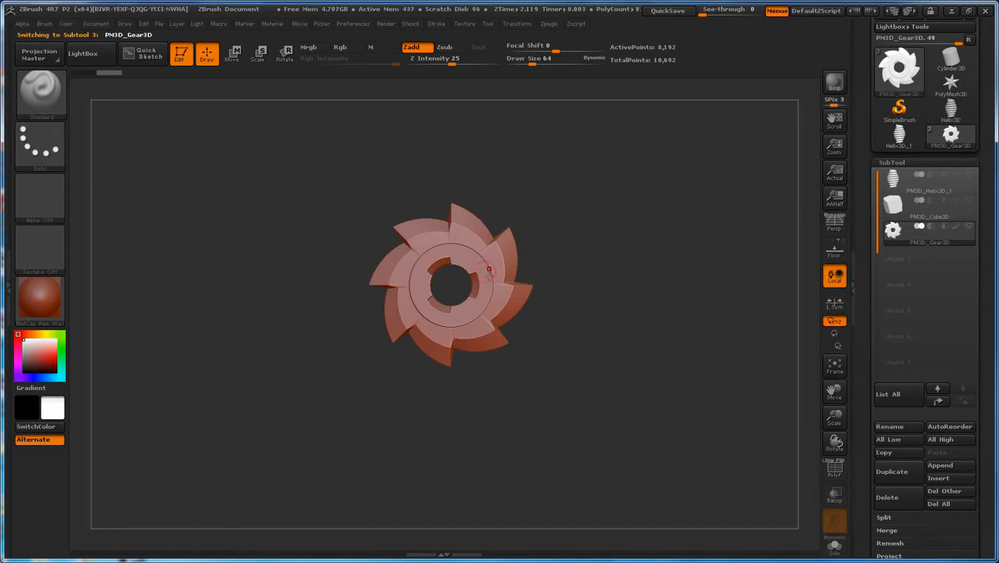
pyautogui.click(835, 252)
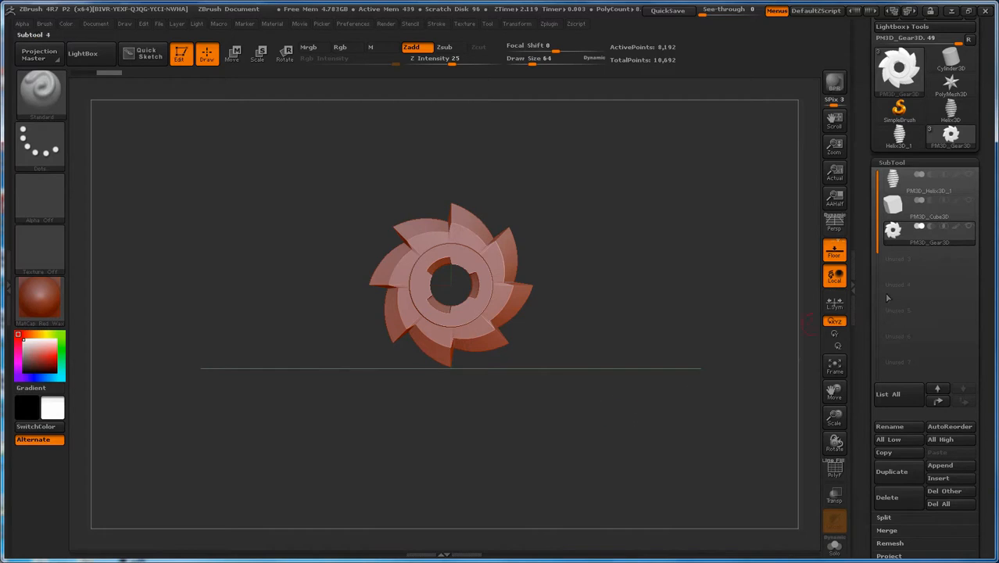
# Step: Show all subtools again and move the gear out of the cube along its own axis until it rests against the cube's front face
pyautogui.moveTo(629, 419); pyautogui.dragTo(662, 429)
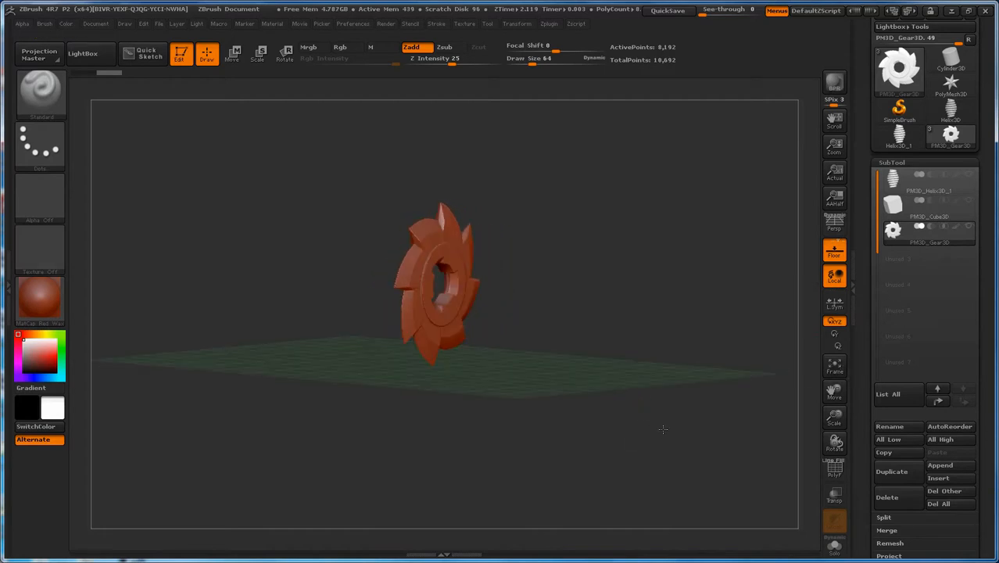
pyautogui.moveTo(676, 432); pyautogui.dragTo(688, 429)
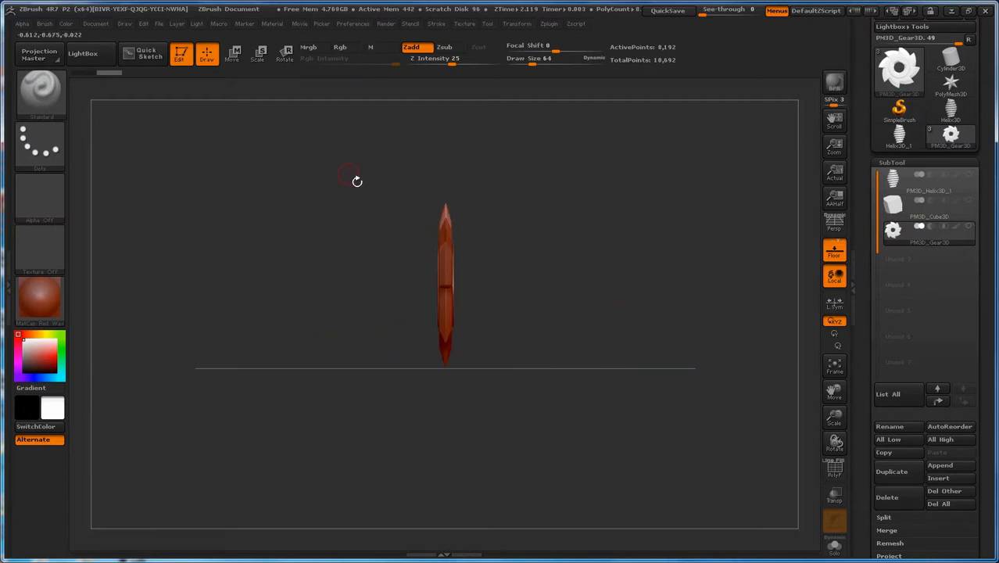
pyautogui.click(234, 55)
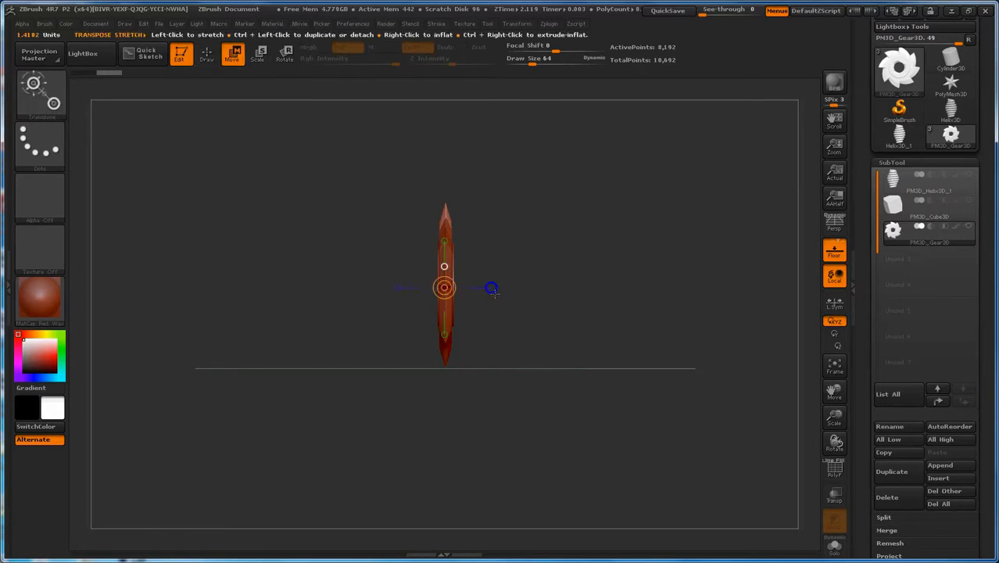
pyautogui.moveTo(491, 289); pyautogui.dragTo(564, 294)
pyautogui.click(970, 228)
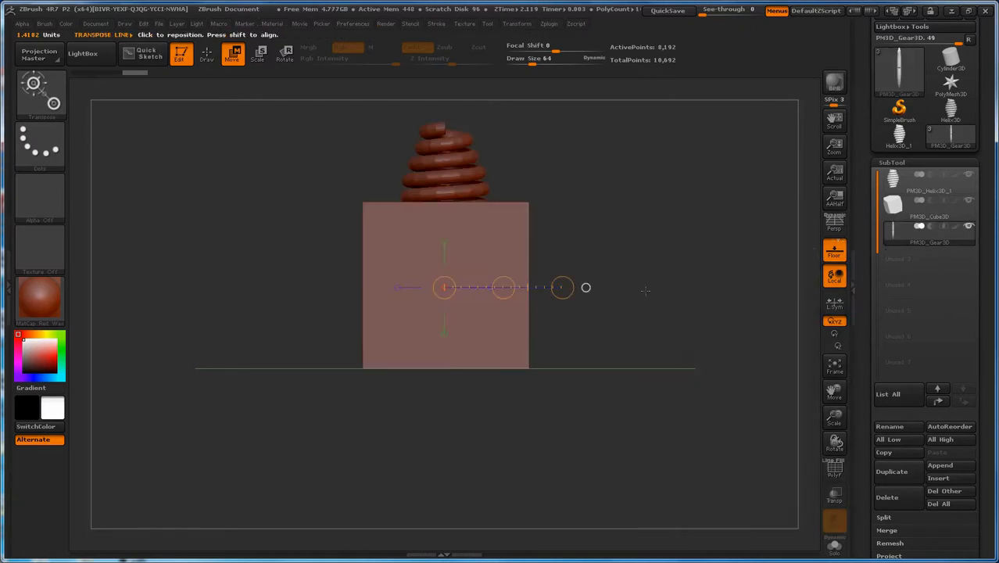
pyautogui.moveTo(504, 287); pyautogui.dragTo(541, 292)
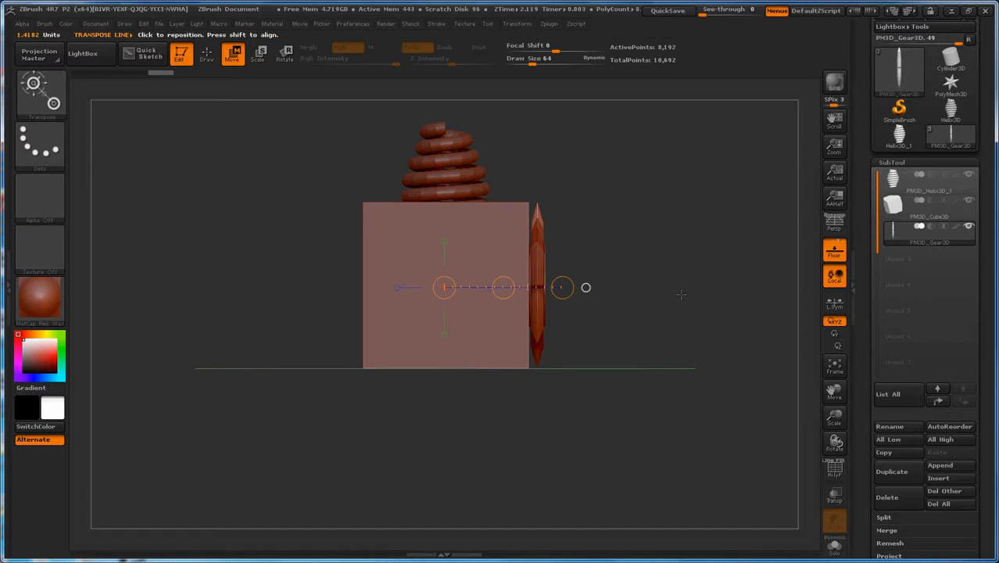
pyautogui.moveTo(714, 308); pyautogui.dragTo(655, 307)
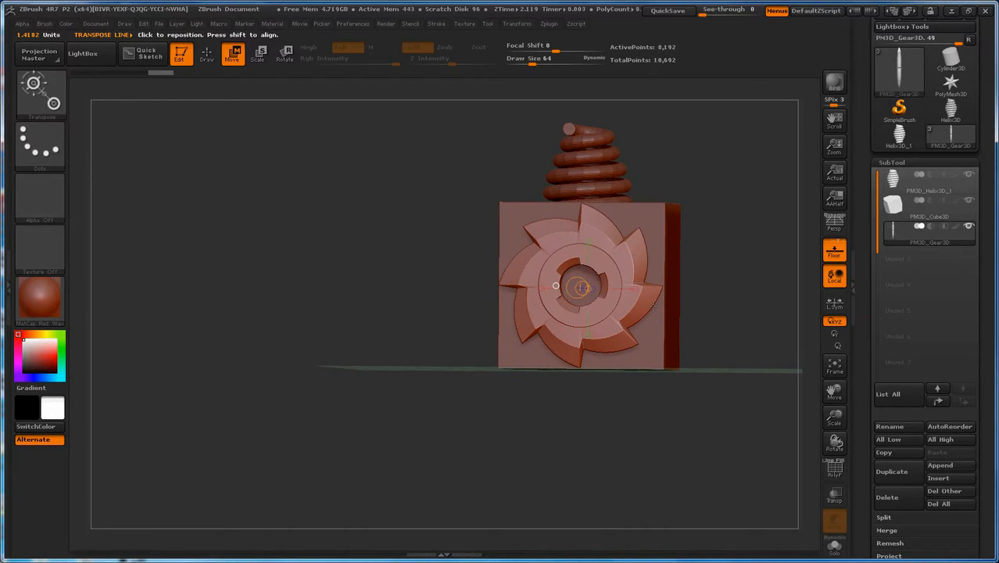
pyautogui.keyDown('shift'); pyautogui.moveTo(652, 307); pyautogui.dragTo(652, 307); pyautogui.keyUp('shift')
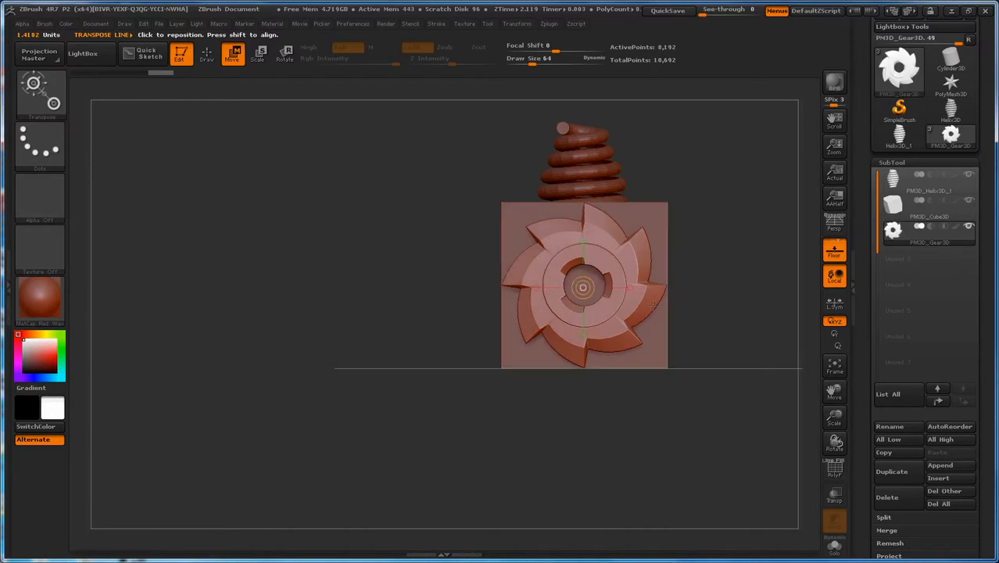
pyautogui.keyDown('alt'); pyautogui.moveTo(748, 297); pyautogui.dragTo(630, 297); pyautogui.keyUp('alt')
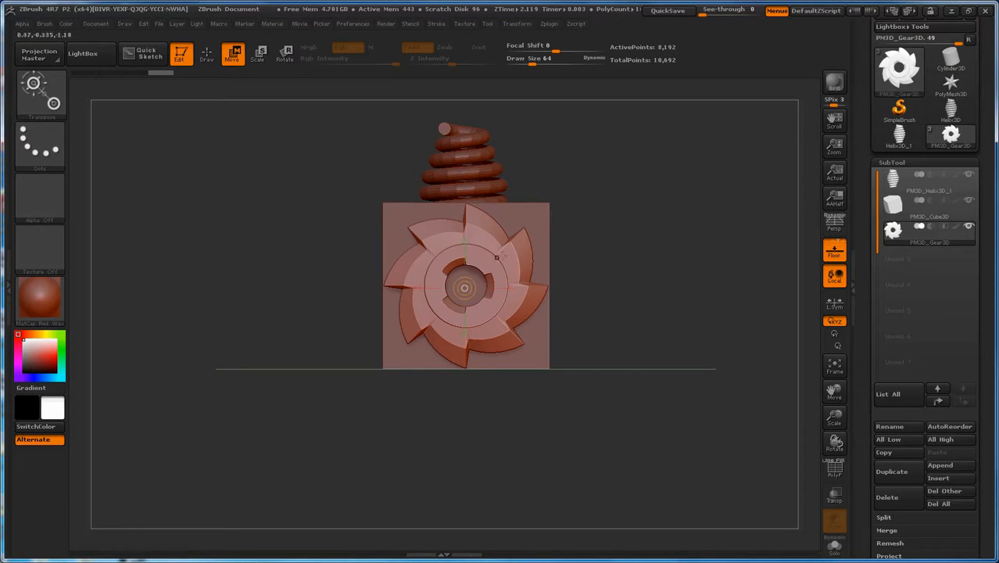
# Step: Scale the gear down to about a third of its size, isolating it from the other subtools
pyautogui.click(261, 53)
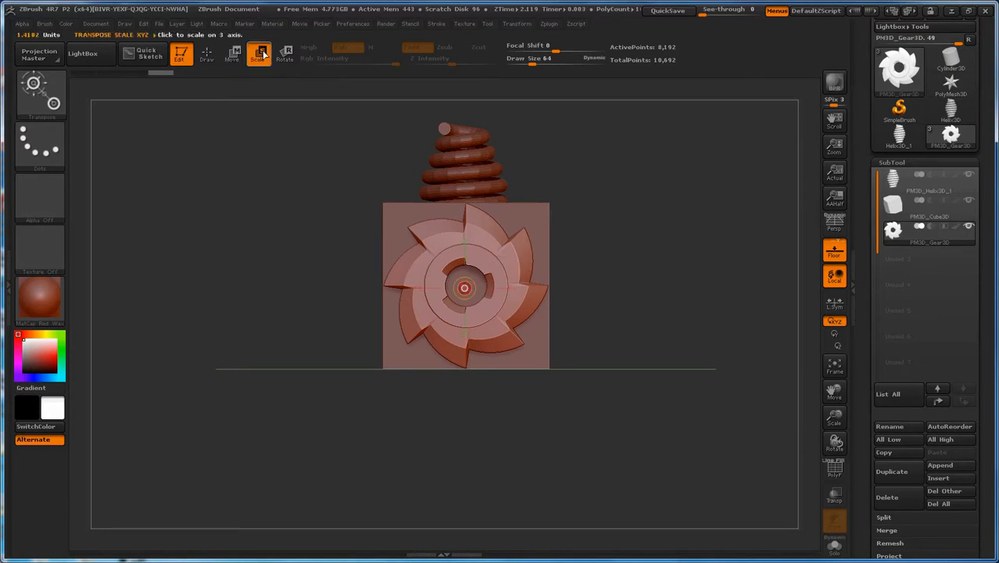
pyautogui.moveTo(510, 288)
pyautogui.mouseDown()
pyautogui.moveTo(606, 288)
pyautogui.moveTo(520, 297)
pyautogui.mouseUp()
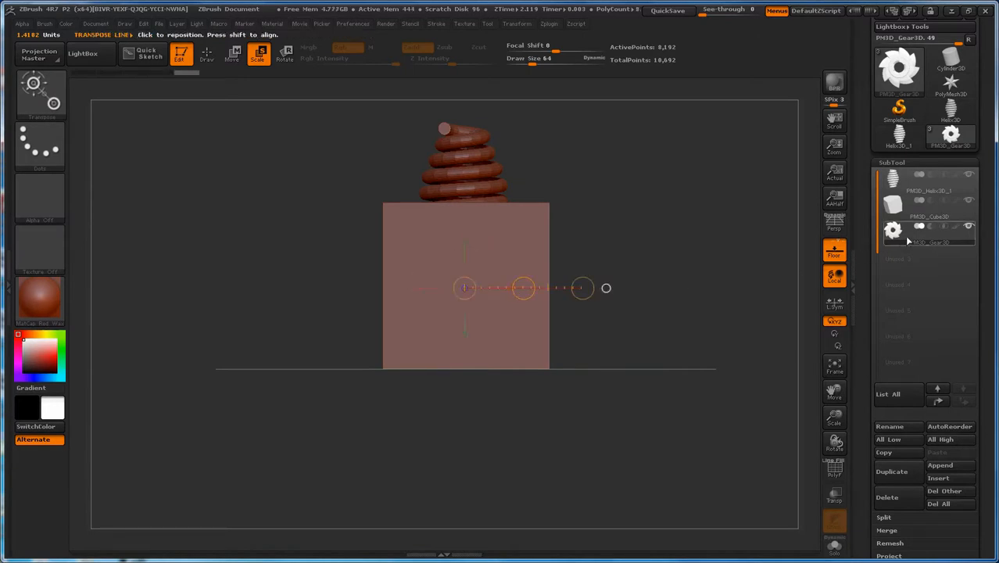
pyautogui.click(970, 227)
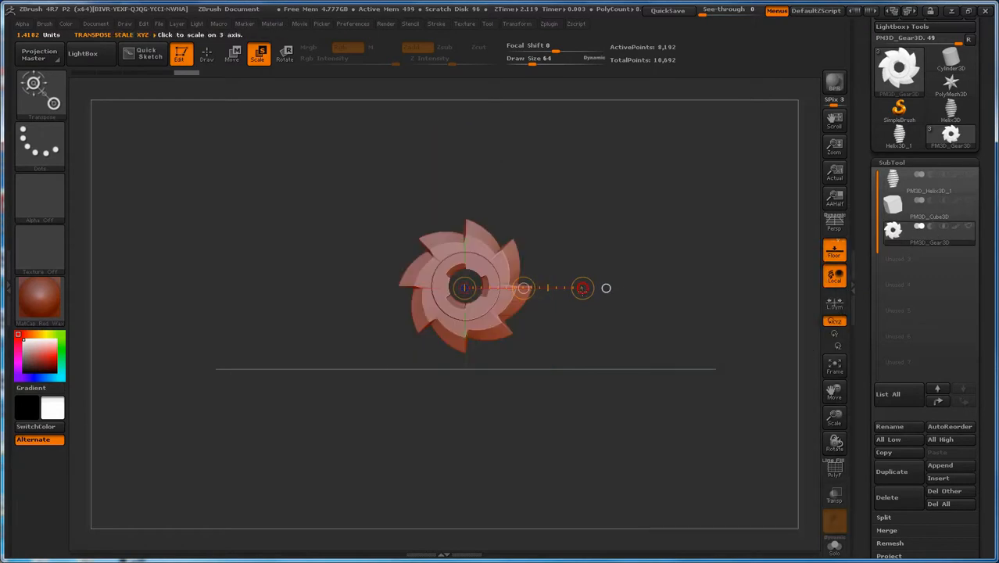
pyautogui.moveTo(582, 290); pyautogui.dragTo(467, 301)
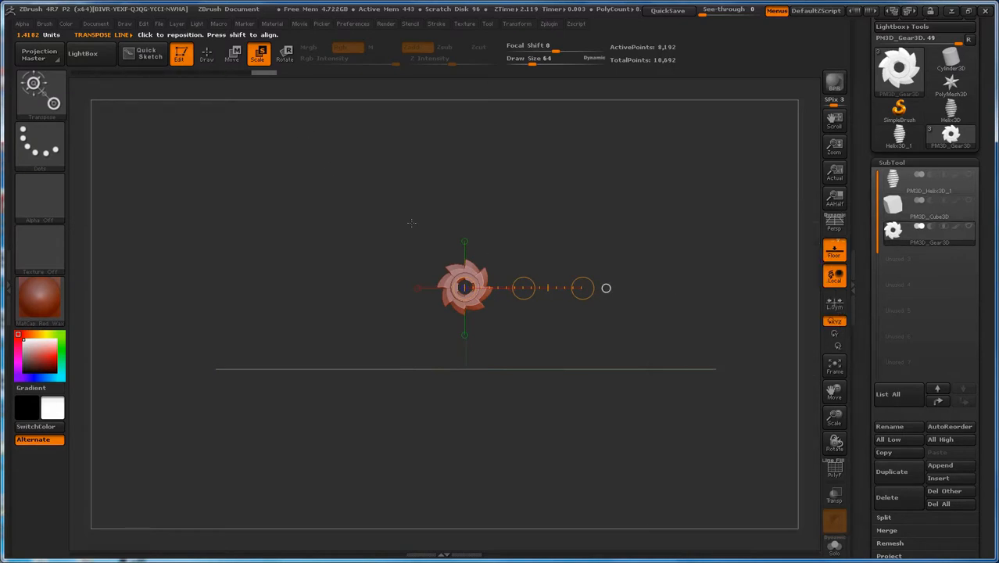
pyautogui.moveTo(526, 228); pyautogui.dragTo(574, 228)
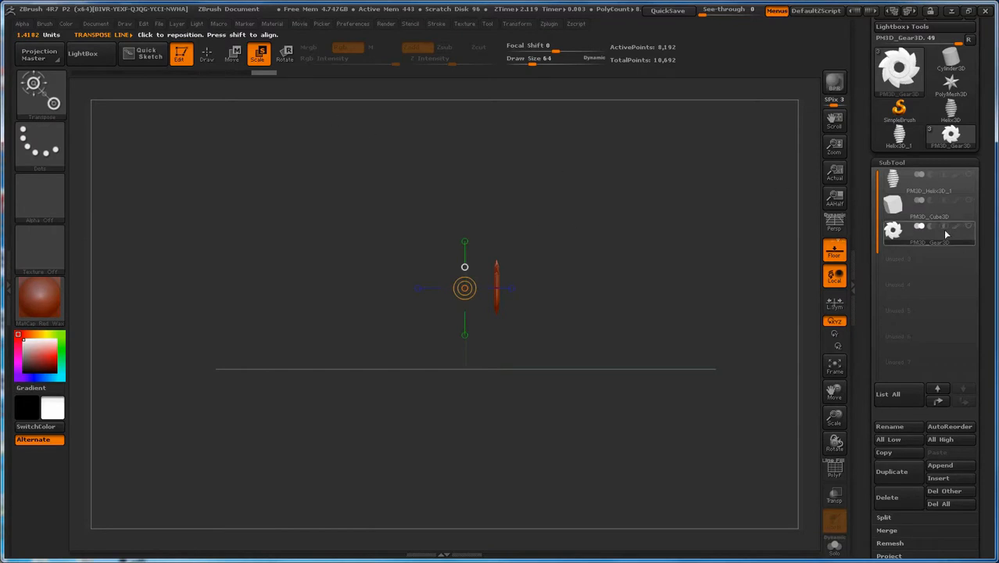
# Step: Show all subtools again and move the gear up to the right-hand corner of the cube's front face
pyautogui.click(515, 291)
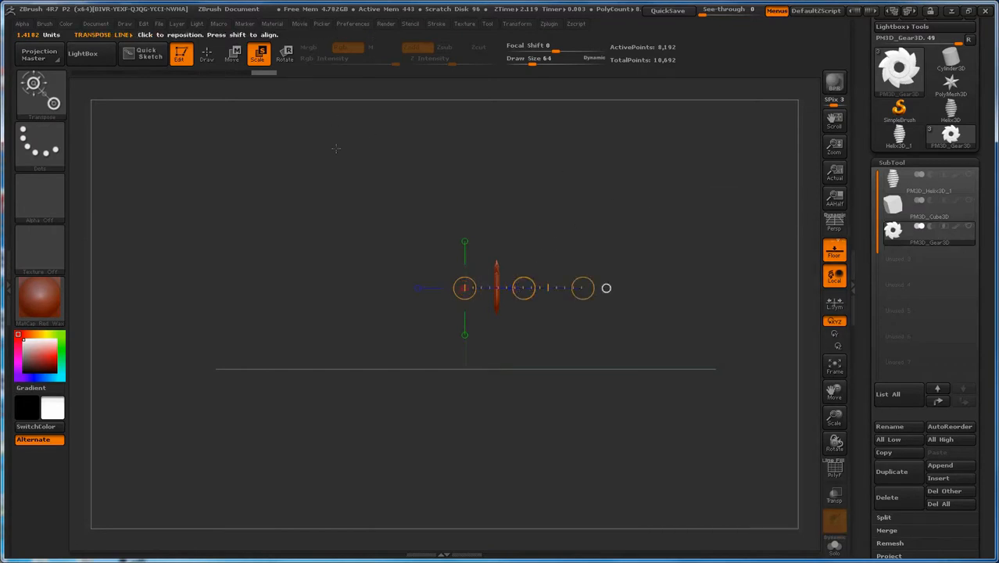
pyautogui.click(233, 53)
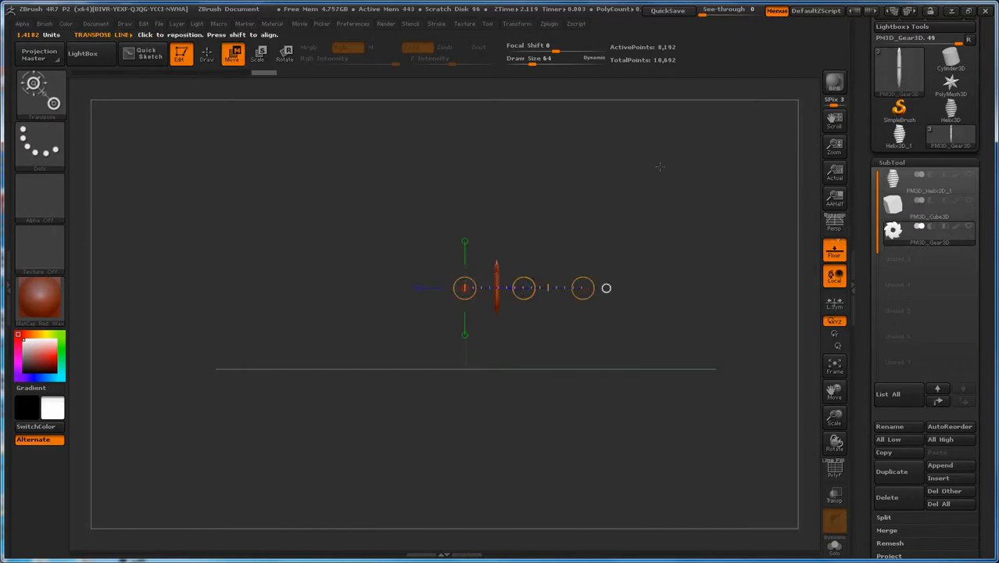
pyautogui.click(969, 227)
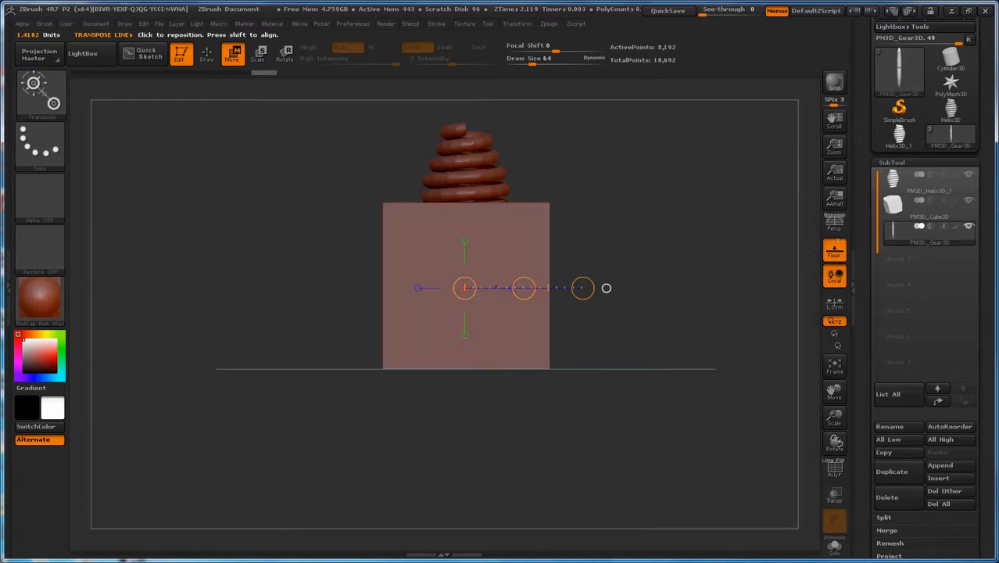
pyautogui.moveTo(524, 288); pyautogui.dragTo(582, 291)
pyautogui.moveTo(682, 282); pyautogui.dragTo(641, 288)
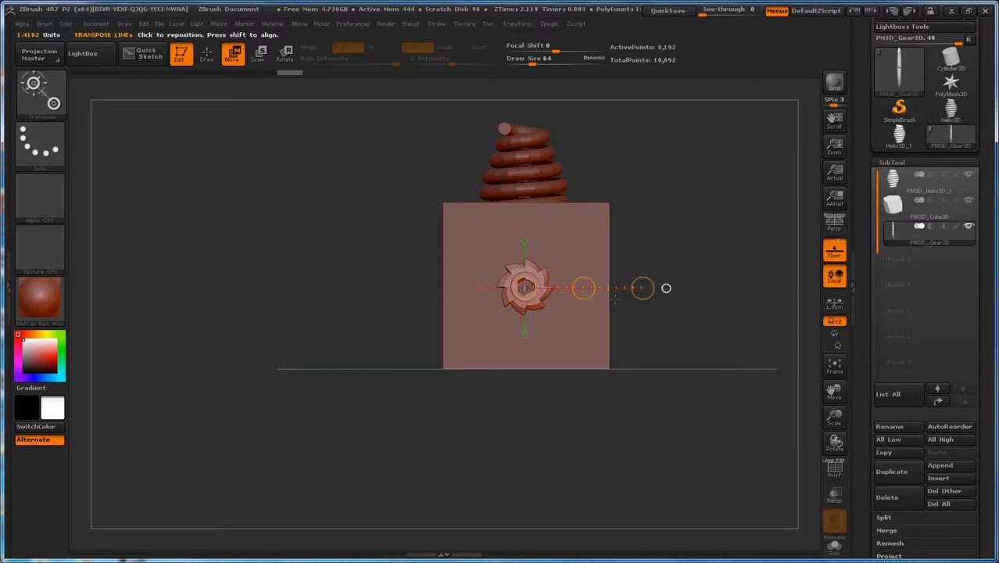
pyautogui.moveTo(586, 291)
pyautogui.mouseDown()
pyautogui.moveTo(635, 296)
pyautogui.moveTo(588, 290)
pyautogui.moveTo(590, 248)
pyautogui.mouseUp()
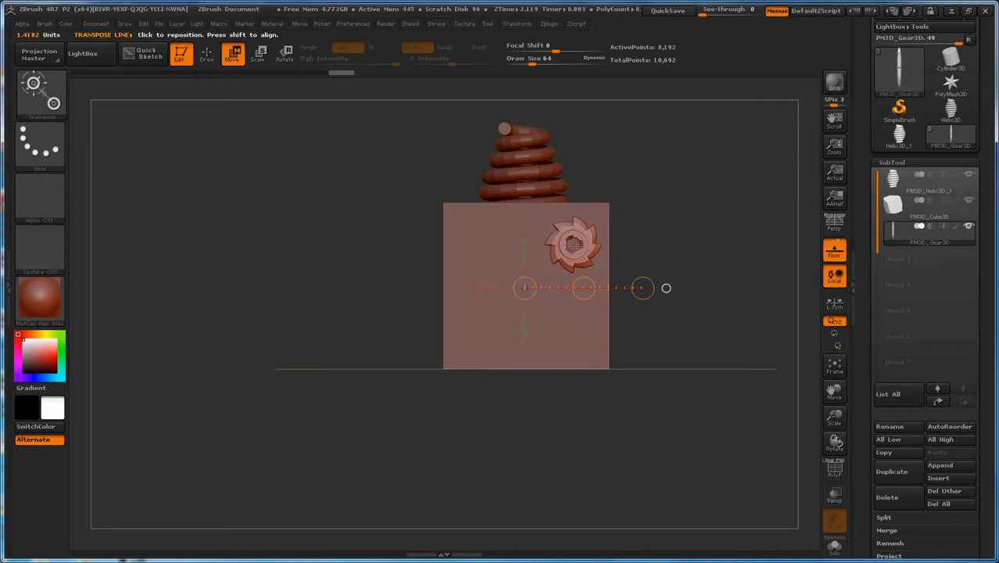
pyautogui.moveTo(583, 288); pyautogui.dragTo(587, 298)
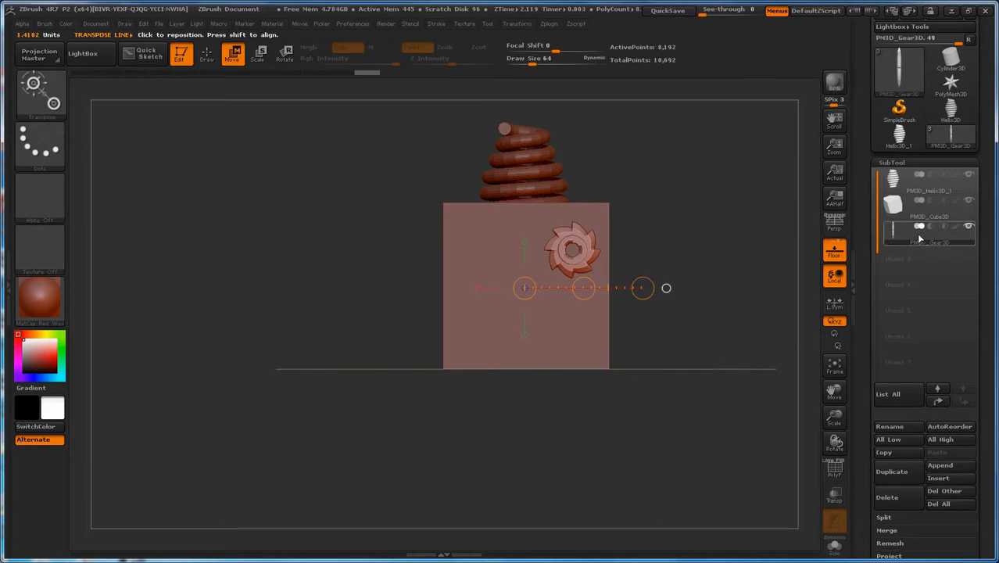
# Step: Duplicate the gear subtool, try moving the copy across to the cube's upper-left corner, and undo that move
pyautogui.moveTo(896, 238)
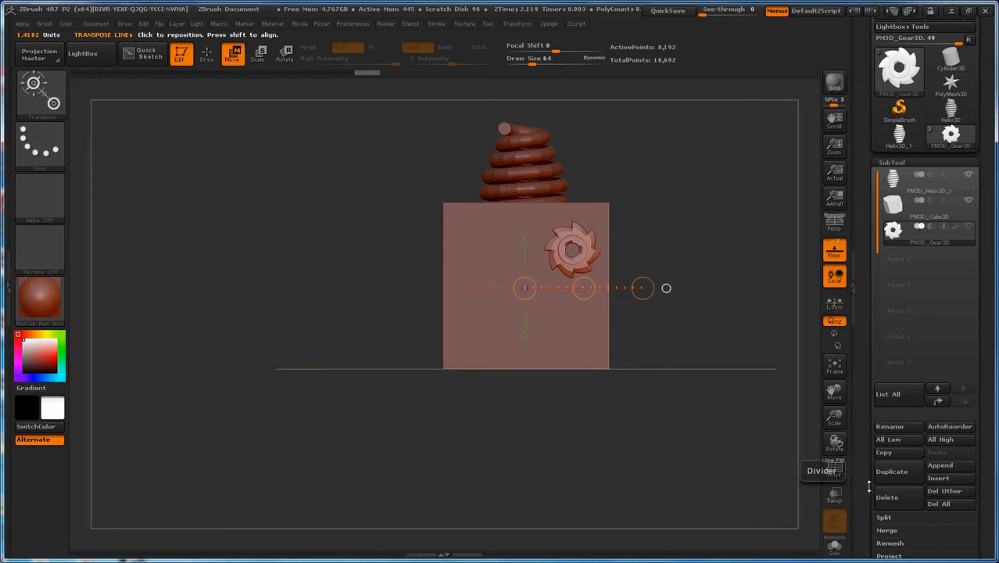
pyautogui.click(897, 474)
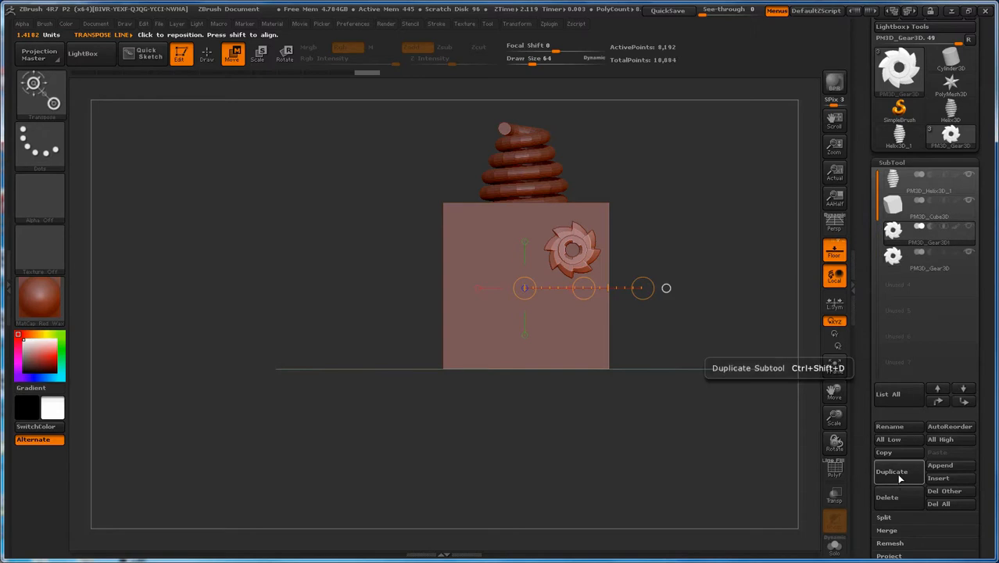
pyautogui.moveTo(905, 263)
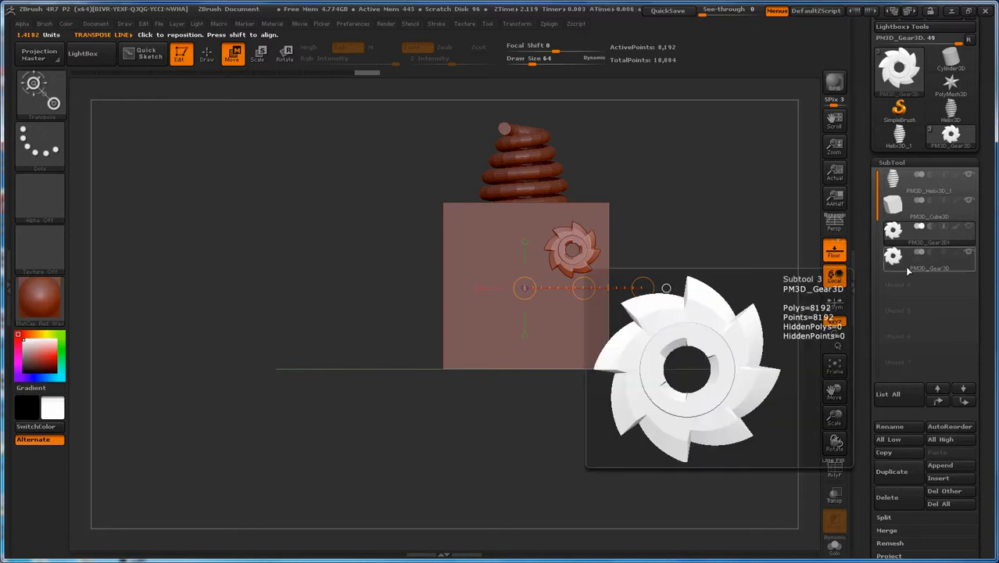
pyautogui.moveTo(584, 288); pyautogui.dragTo(498, 297)
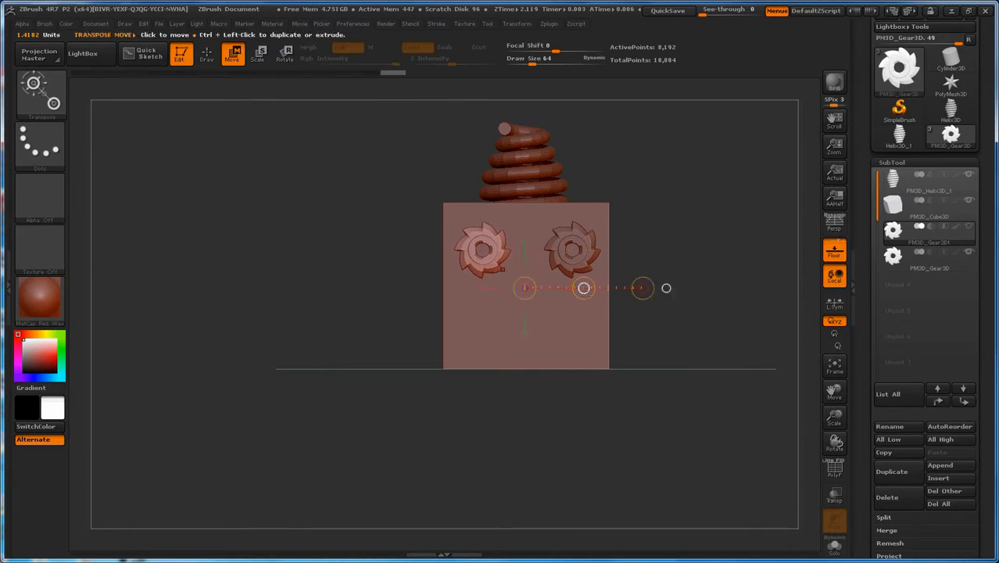
pyautogui.hotkey('ctrl', 'z')
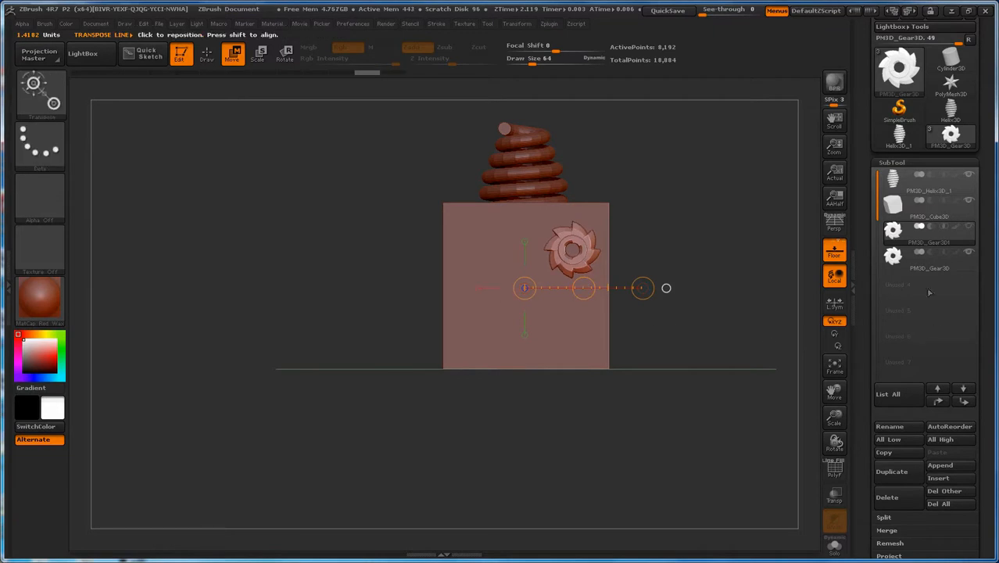
# Step: Delete the PM3D_Gear3D subtool so that only one of the two overlapping gears is left
pyautogui.click(899, 262)
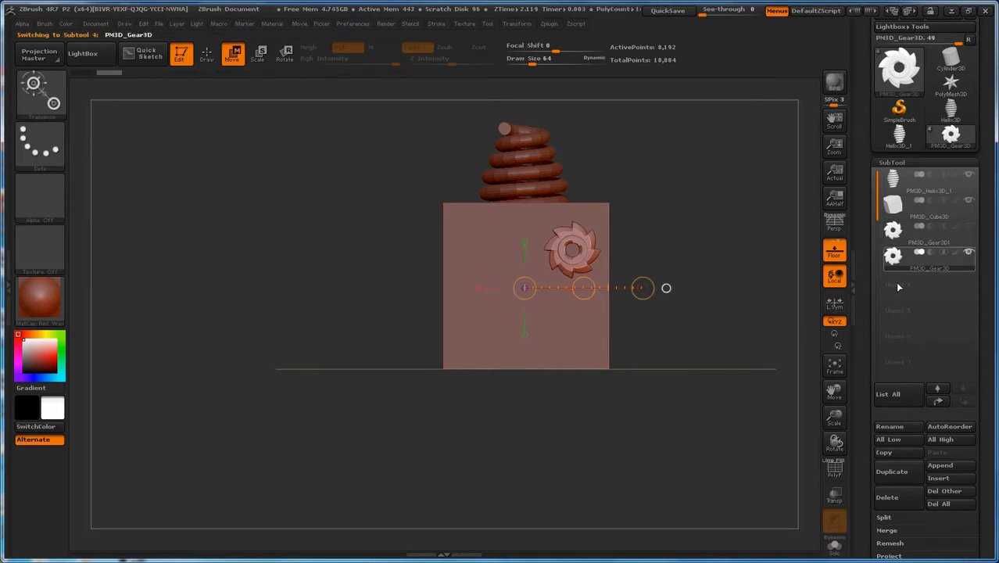
pyautogui.click(912, 499)
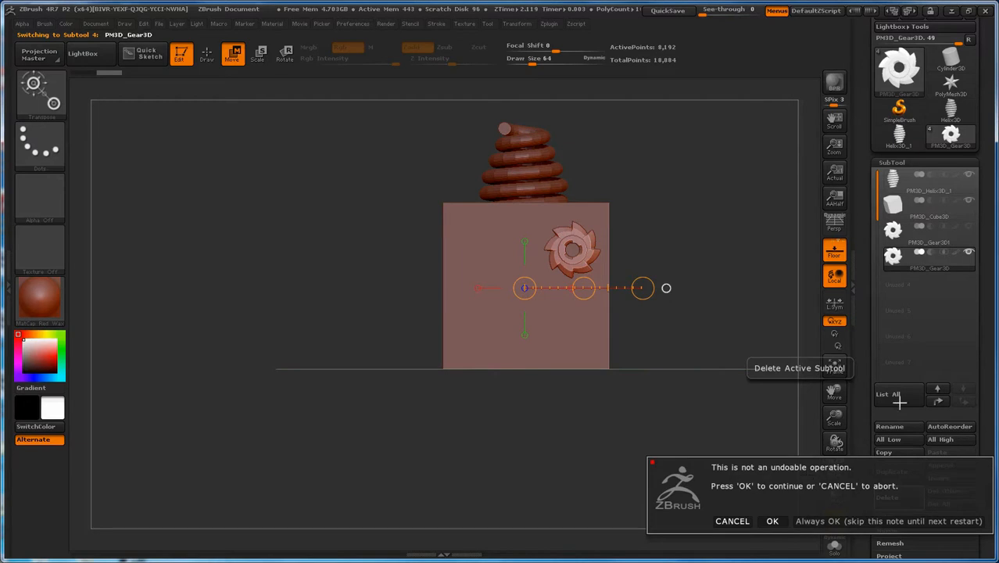
pyautogui.click(773, 521)
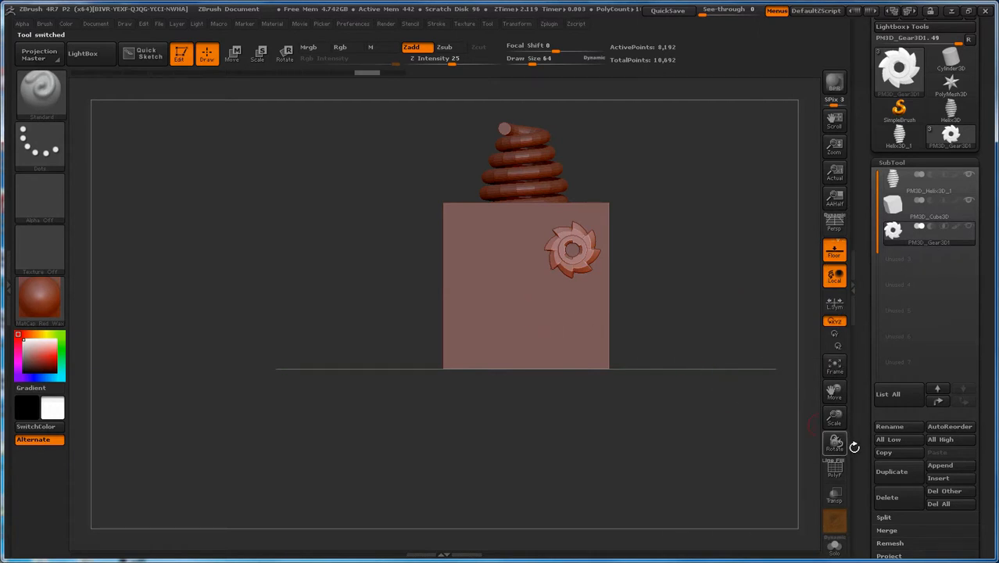
# Step: Dock the Zplugin palette in the left tray with its SubTool Master section expanded
pyautogui.moveTo(863, 464)
pyautogui.mouseDown()
pyautogui.moveTo(862, 389)
pyautogui.moveTo(860, 461)
pyautogui.moveTo(868, 470)
pyautogui.mouseUp()
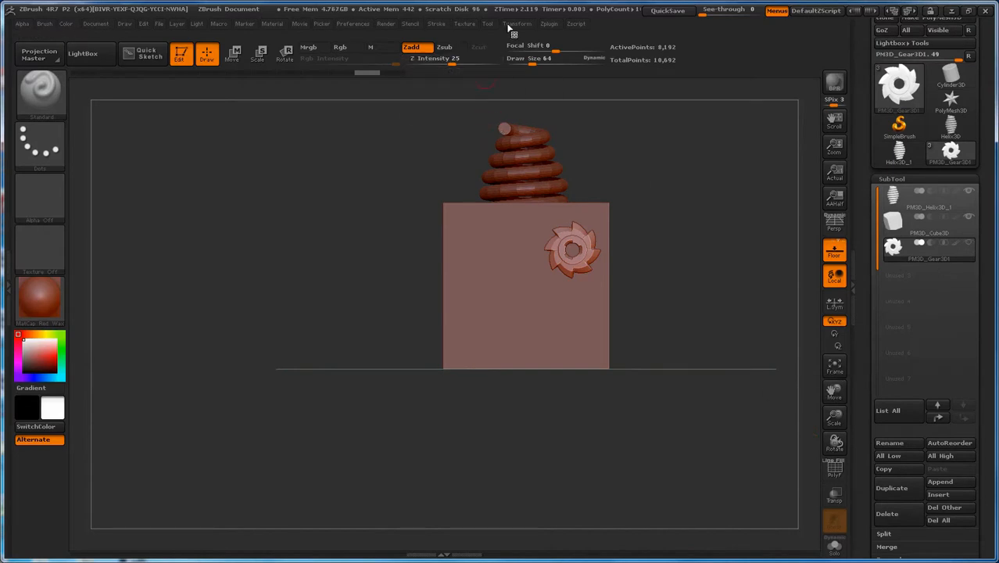
pyautogui.click(548, 24)
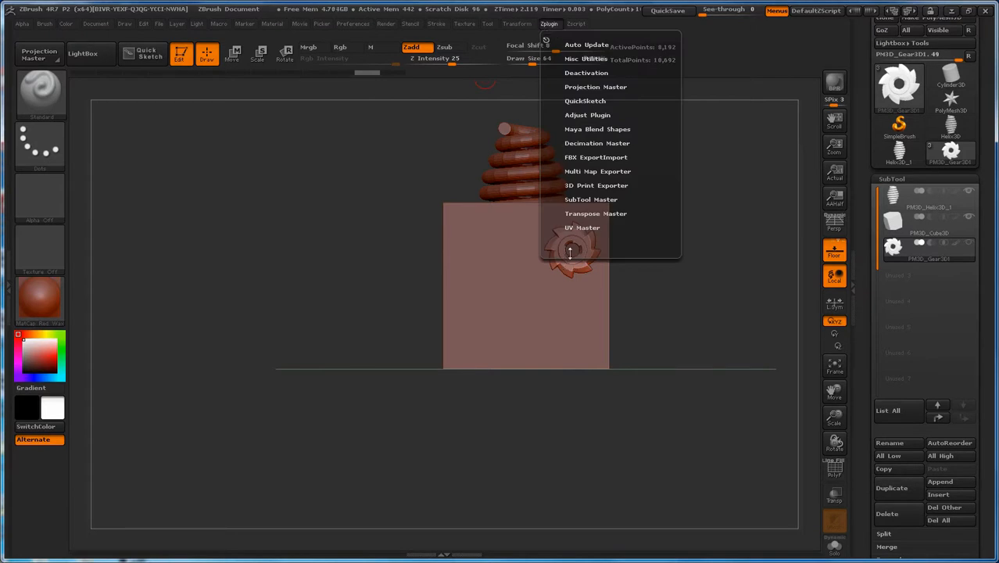
pyautogui.click(586, 201)
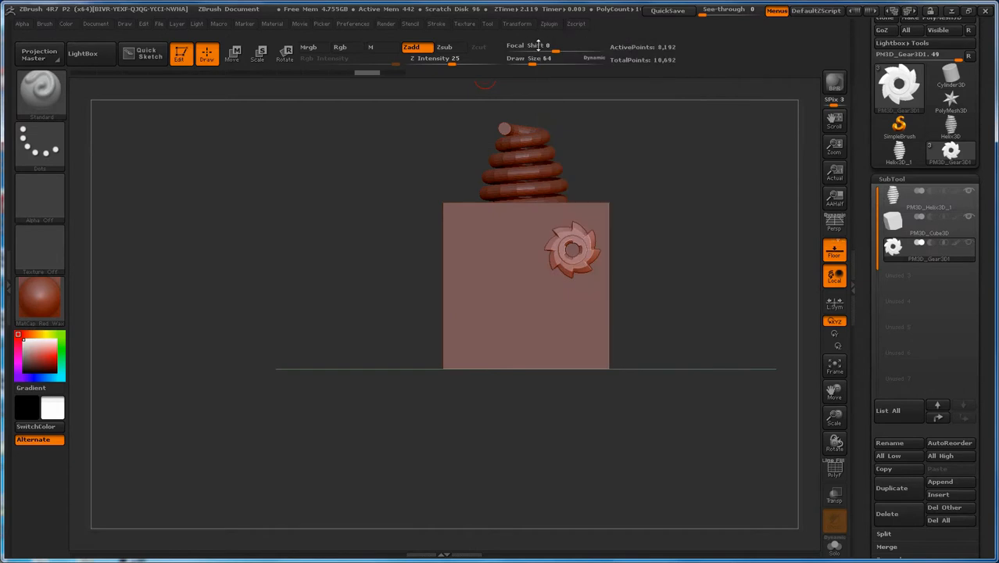
pyautogui.click(548, 24)
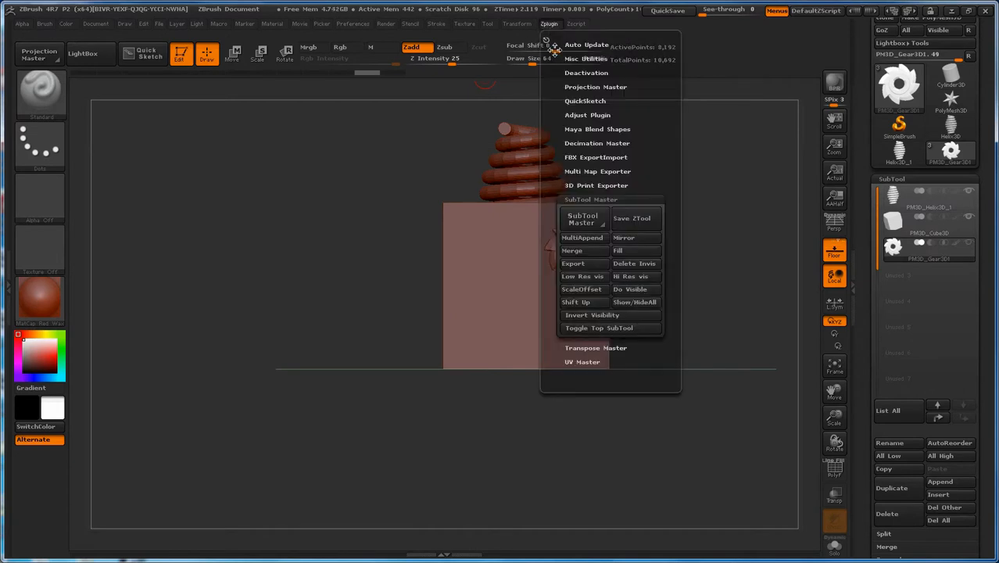
pyautogui.click(12, 285)
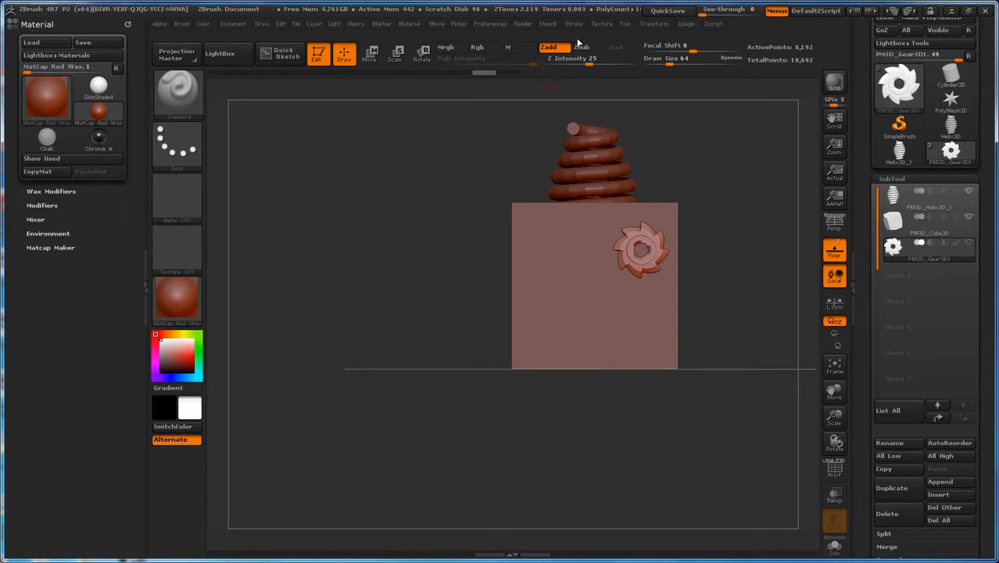
pyautogui.click(685, 24)
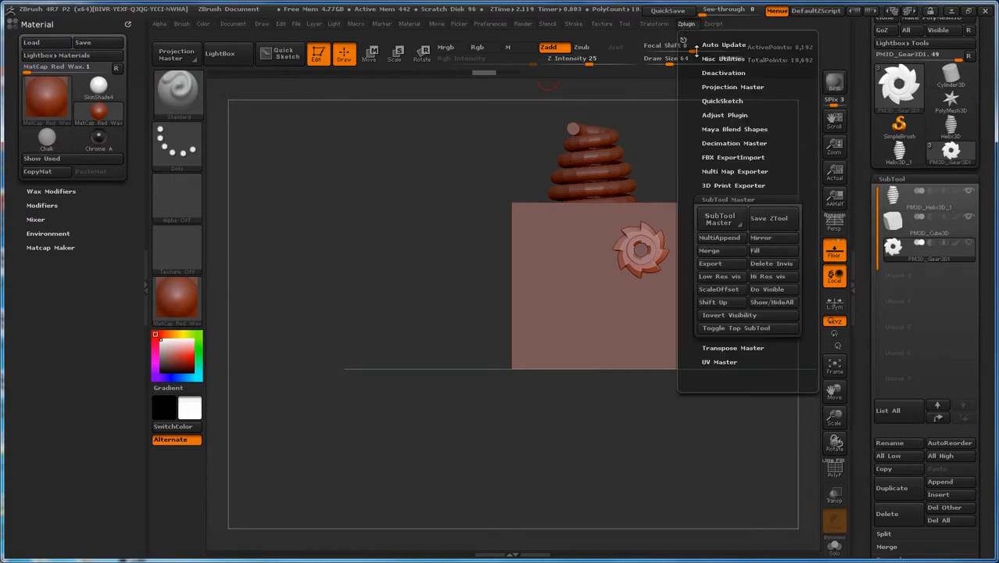
pyautogui.moveTo(685, 41); pyautogui.dragTo(33, 305)
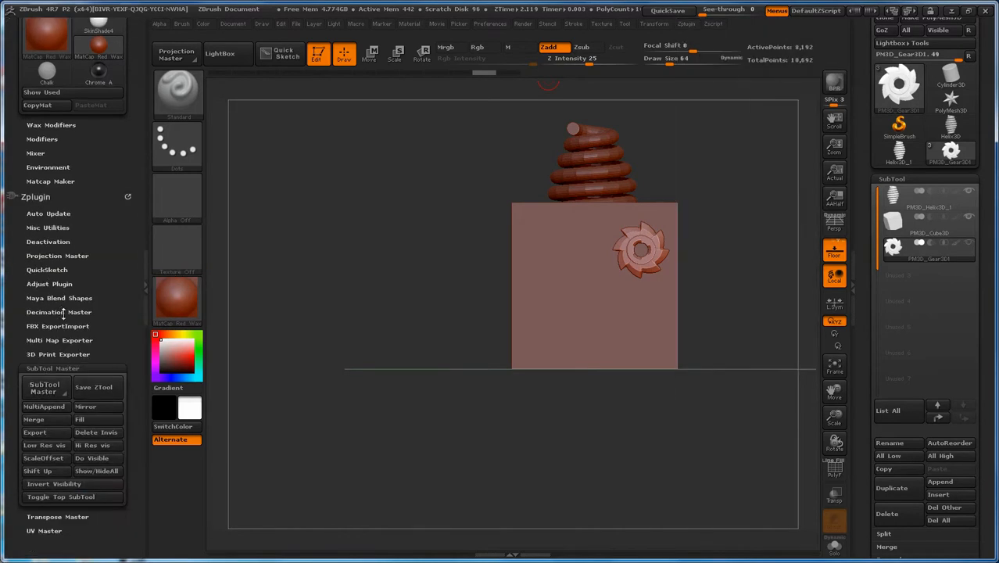
pyautogui.click(57, 374)
pyautogui.click(57, 373)
# Step: Mirror the gear along the X axis with SubTool Master, appended as a new subtool, and make the hidden PM3D_Gear3D1_1 gear visible
pyautogui.click(104, 412)
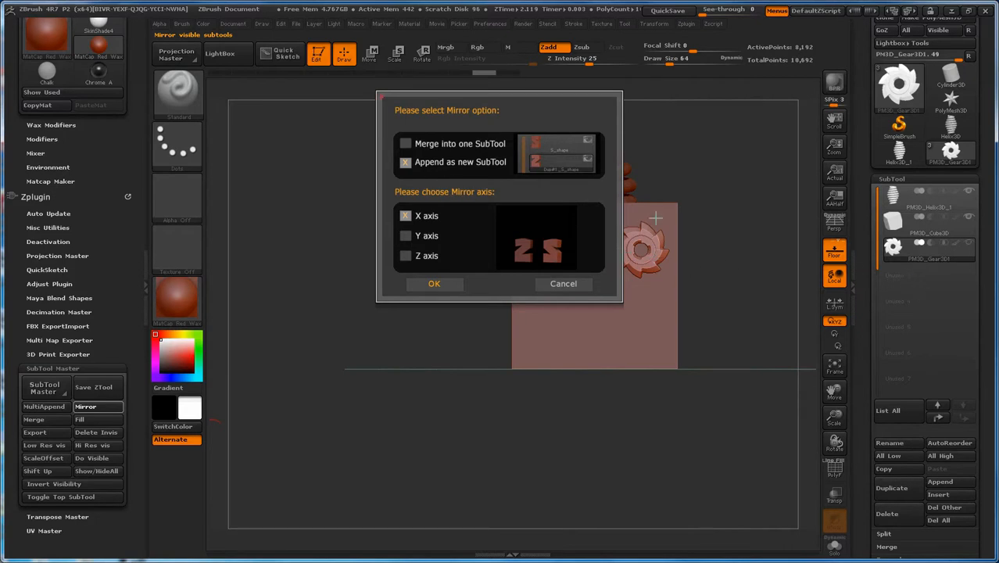
pyautogui.click(406, 145)
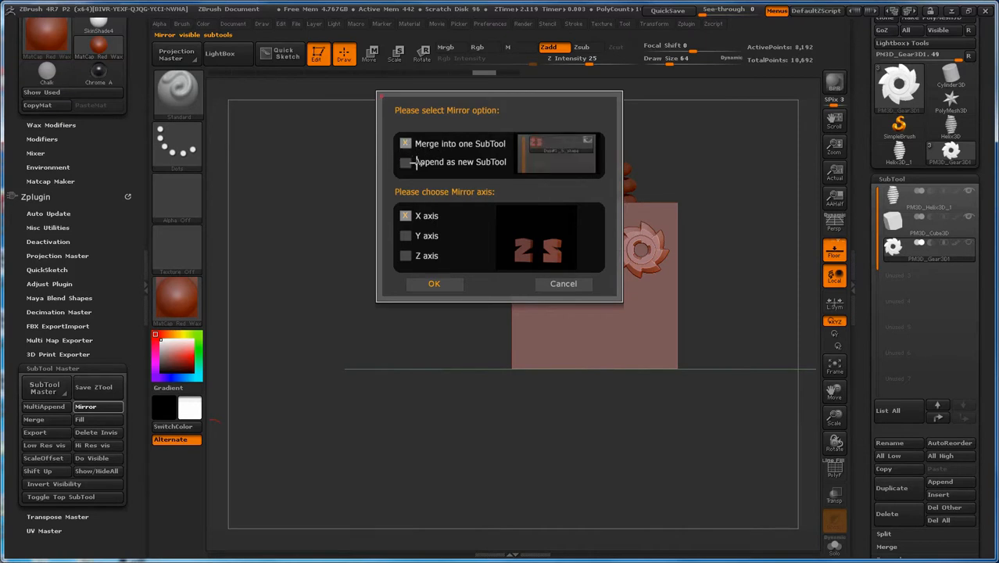
pyautogui.click(406, 164)
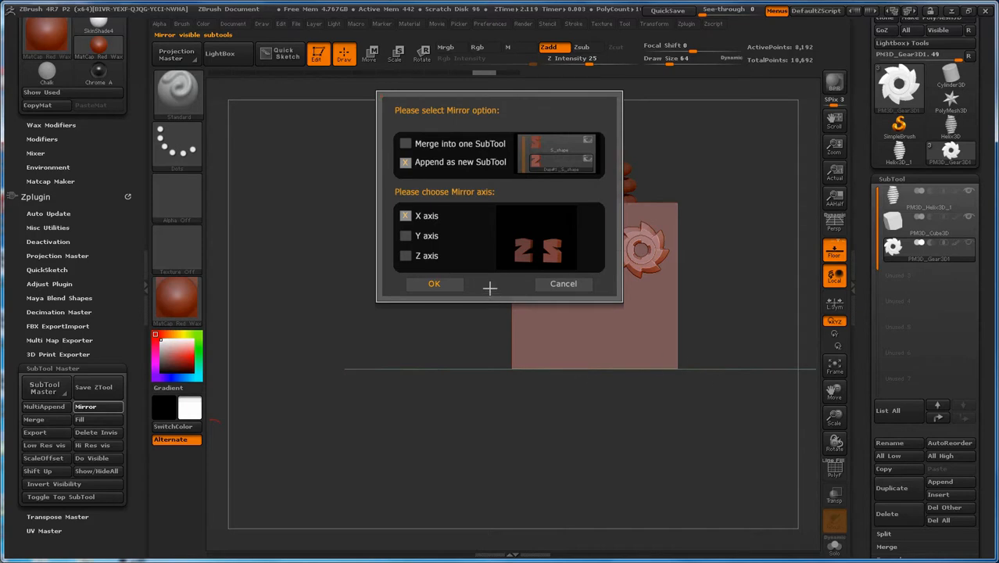
pyautogui.click(457, 289)
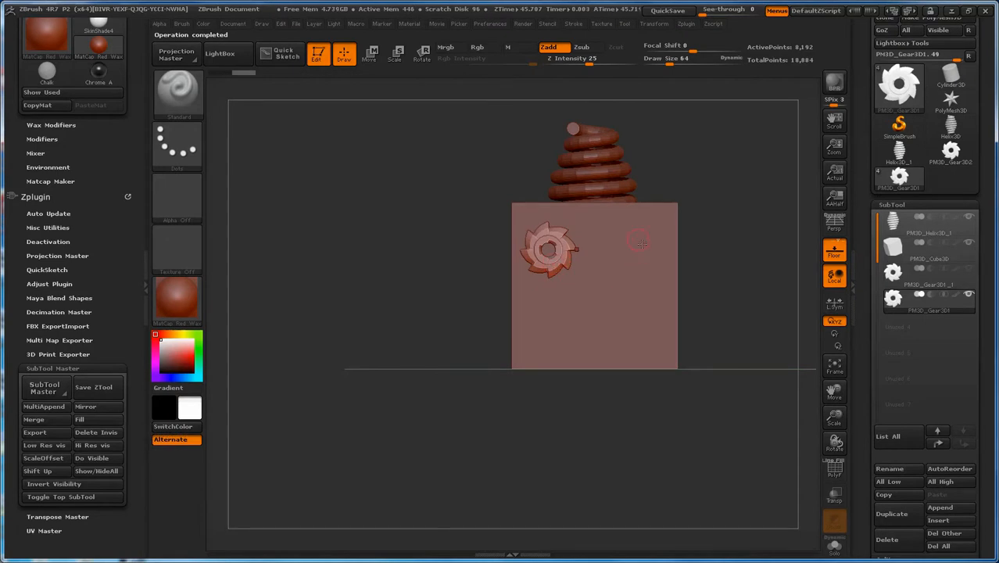
pyautogui.moveTo(898, 277)
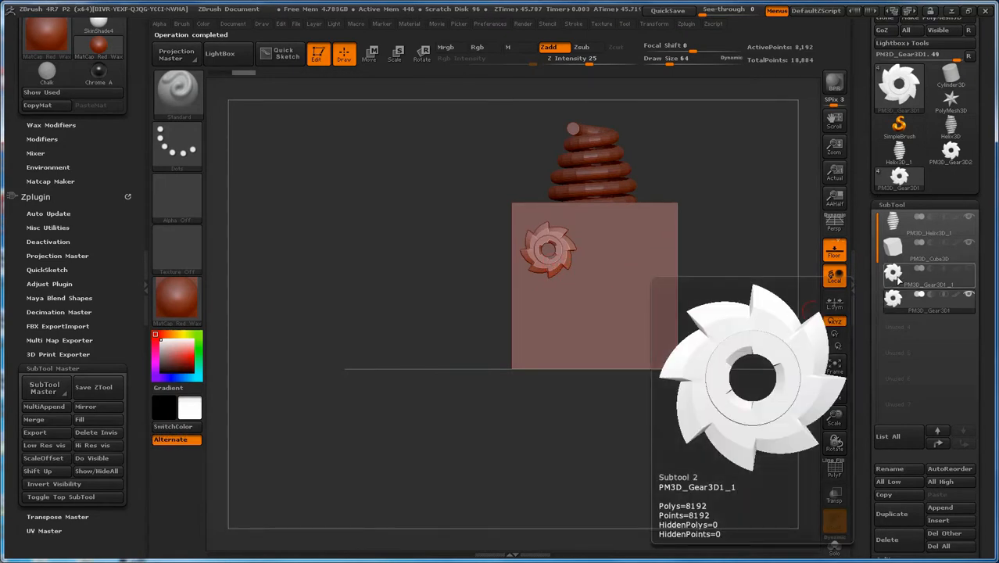
pyautogui.moveTo(907, 303)
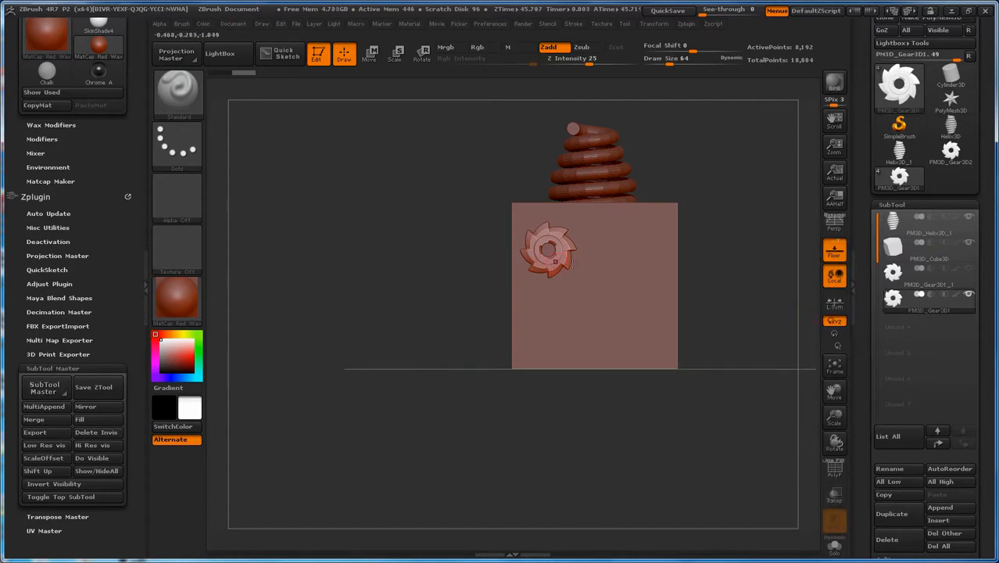
pyautogui.click(969, 268)
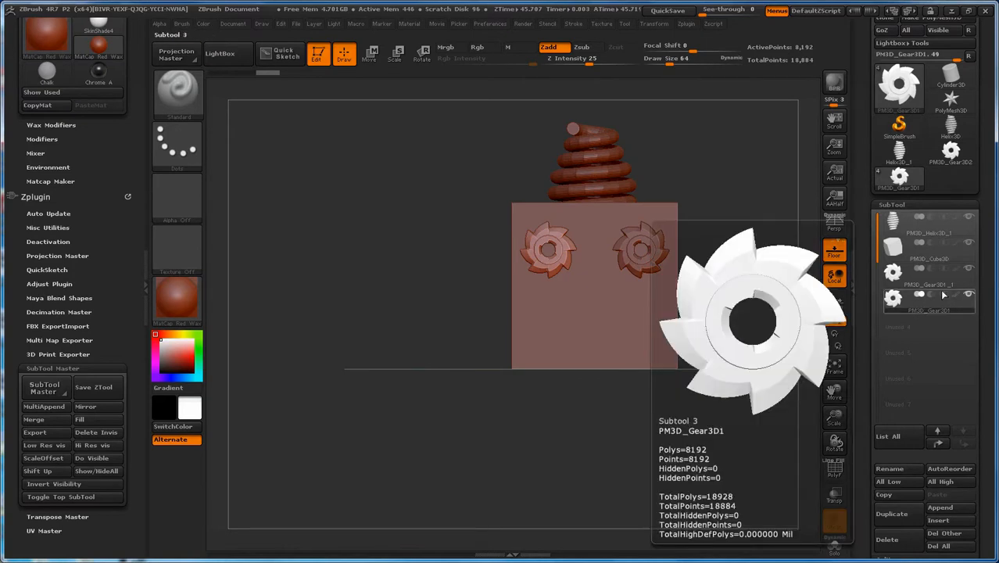
# Step: Step the active subtool selection up to the helix and back down through the list, ending on PM3D_Gear3D1_1
pyautogui.click(939, 432)
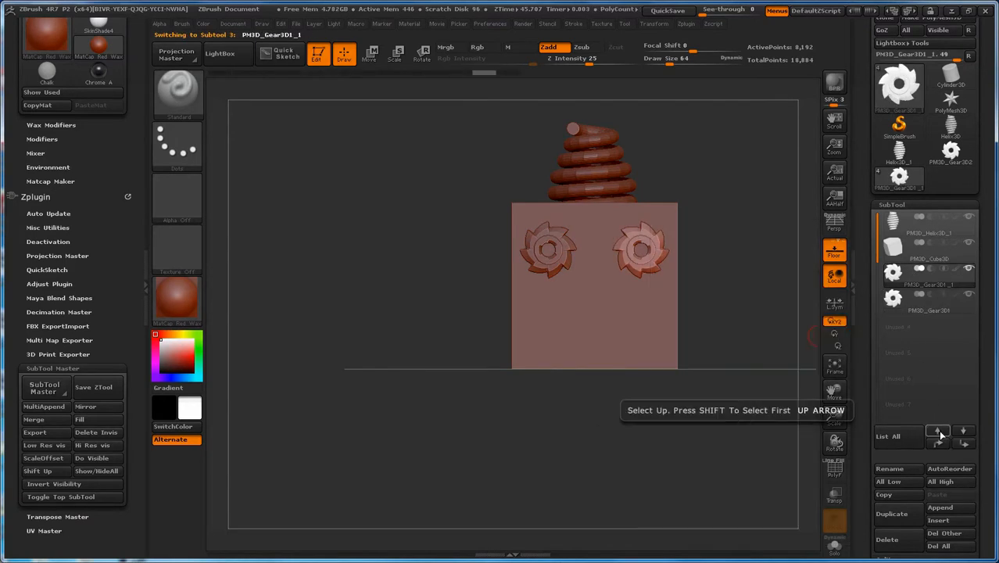
pyautogui.click(939, 431)
pyautogui.click(939, 430)
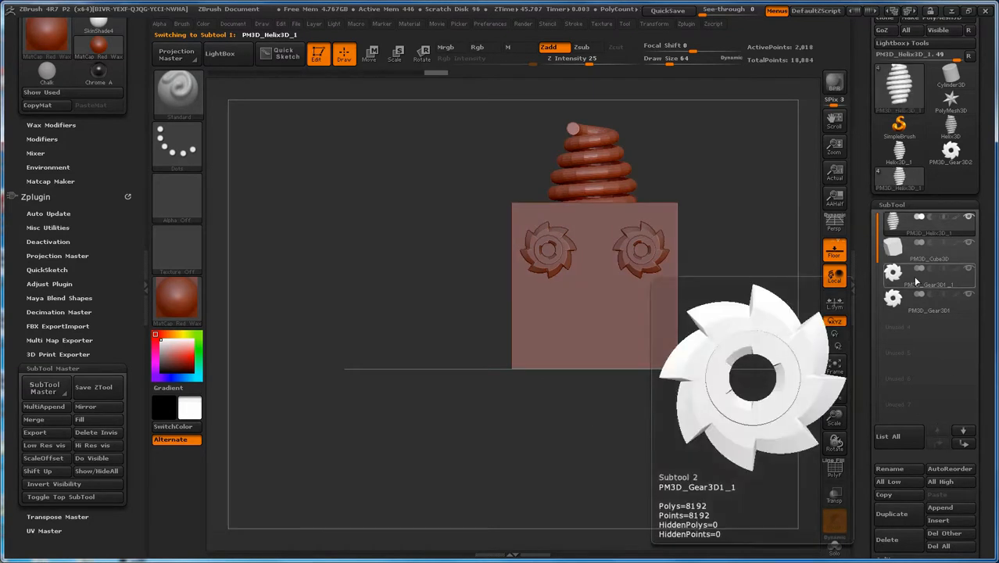
pyautogui.click(967, 430)
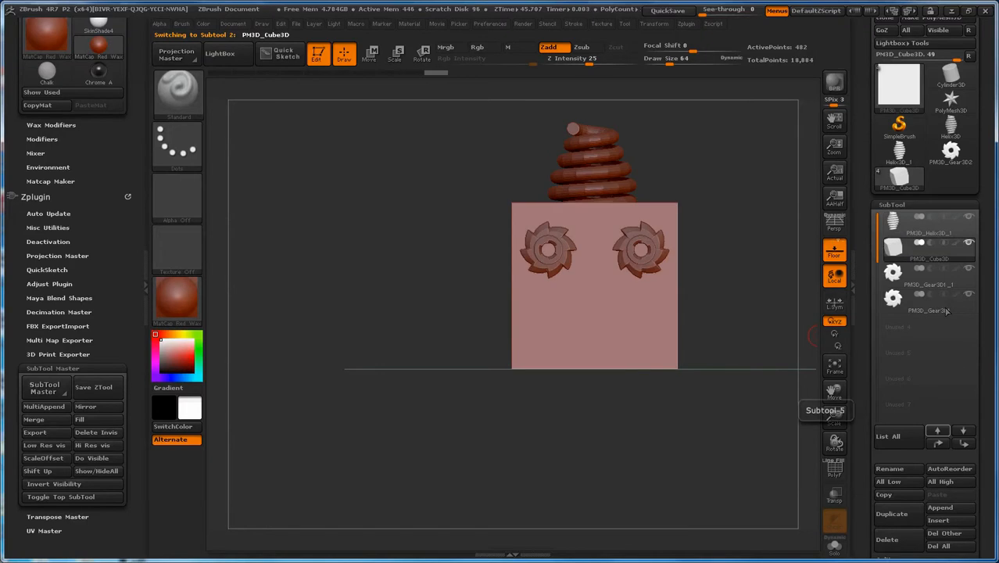
pyautogui.click(970, 432)
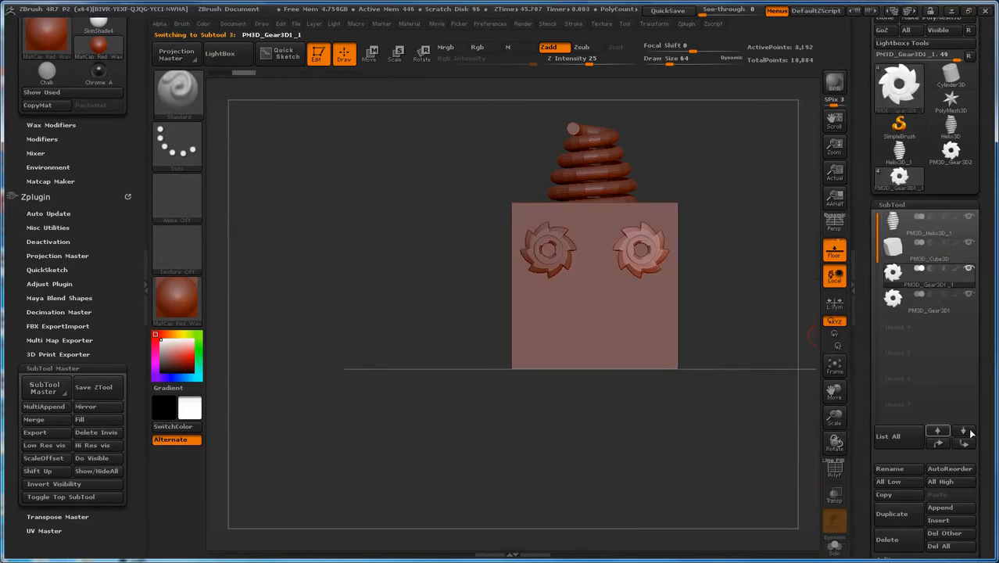
pyautogui.click(969, 432)
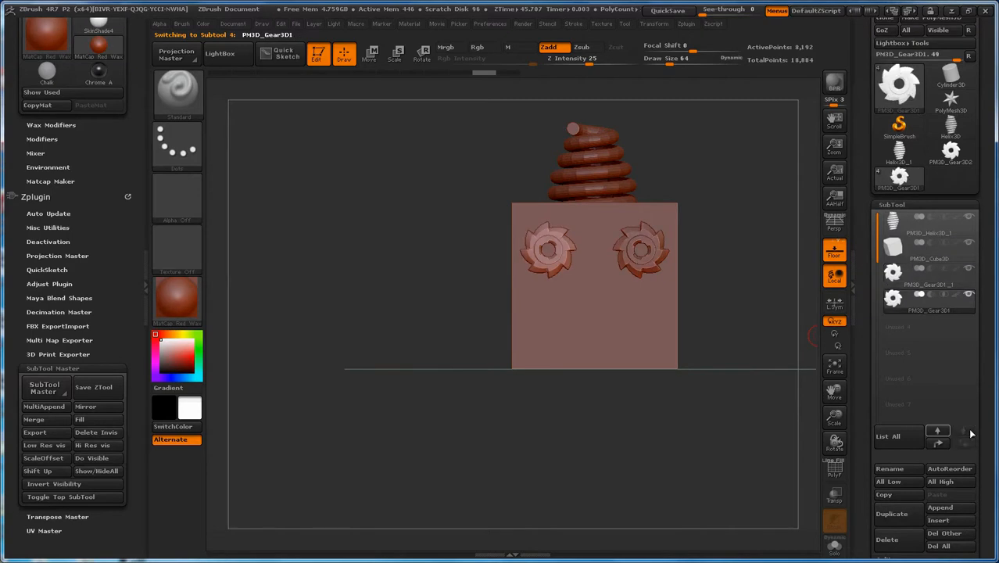
pyautogui.click(941, 431)
pyautogui.click(943, 430)
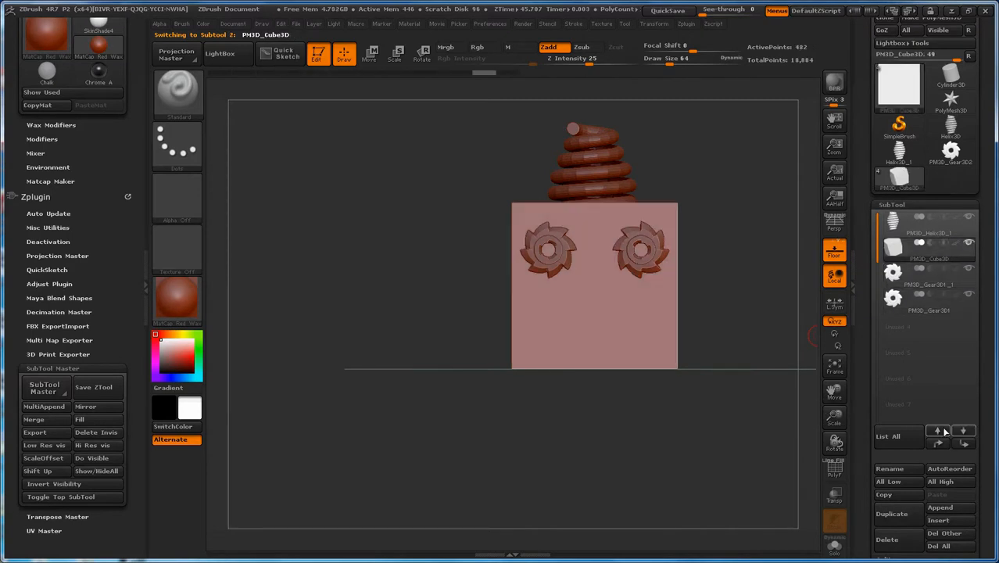
pyautogui.click(968, 435)
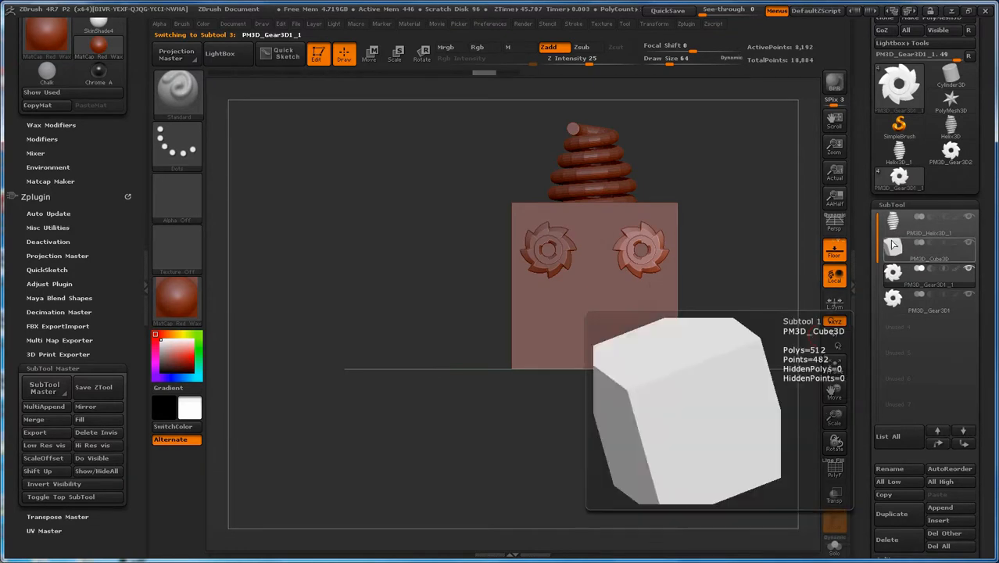
# Step: Move the helix subtool down two places in the subtool list, below PM3D_Gear3D1_1
pyautogui.click(895, 225)
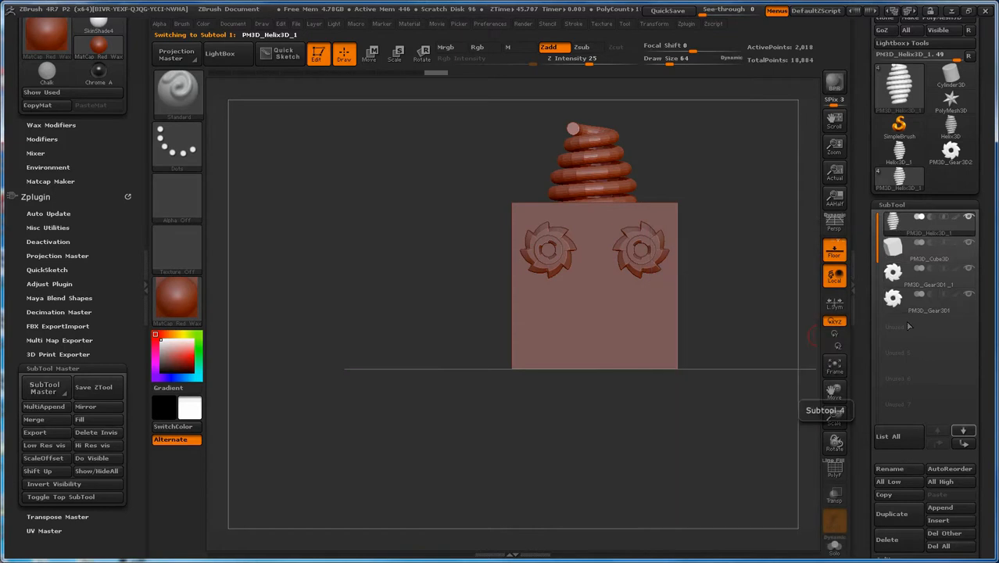
pyautogui.click(964, 443)
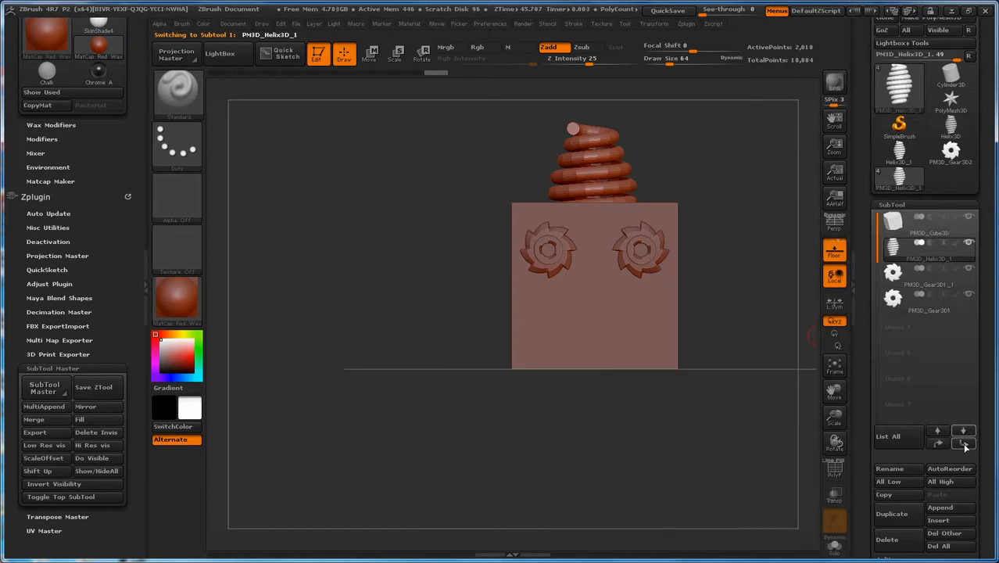
pyautogui.moveTo(897, 249)
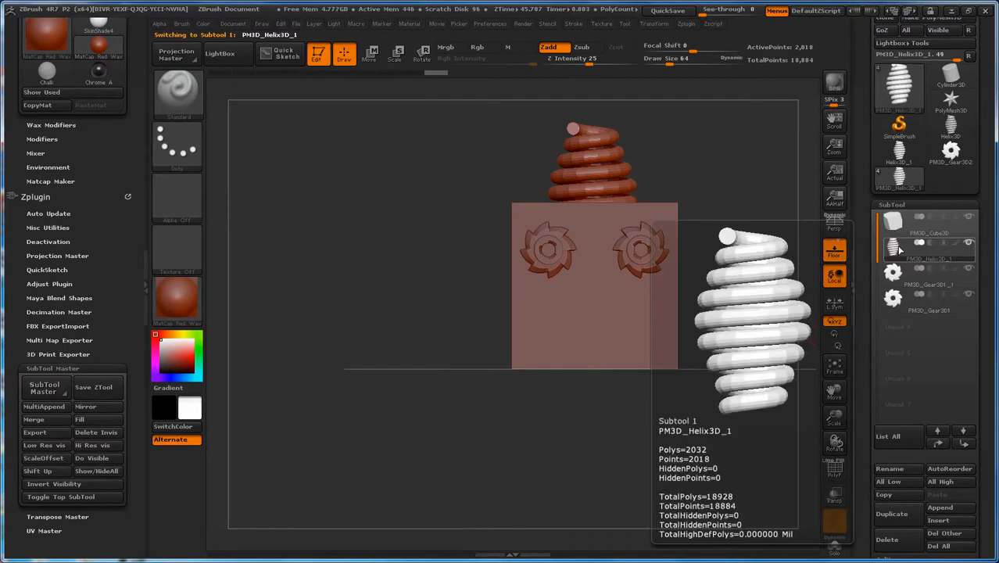
pyautogui.click(966, 443)
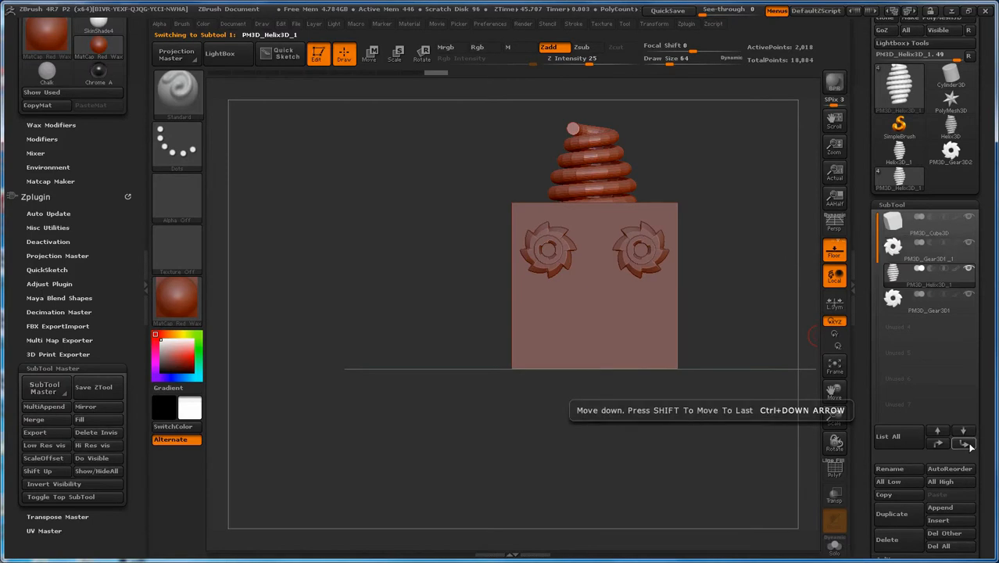
pyautogui.moveTo(926, 309)
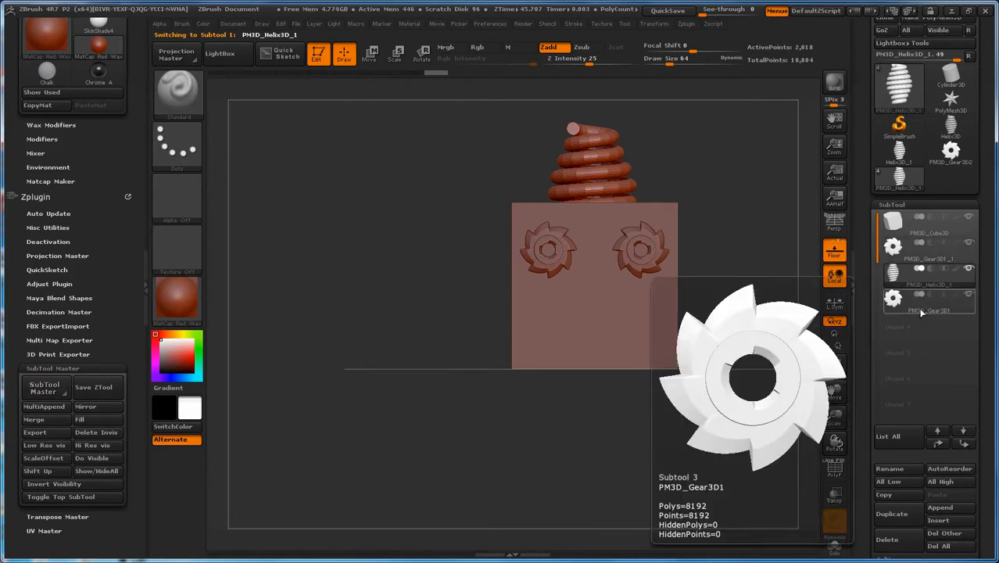
# Step: Step the selection up to the cube, reselect the helix and move it back to the first place in the subtool list
pyautogui.click(940, 431)
pyautogui.click(940, 430)
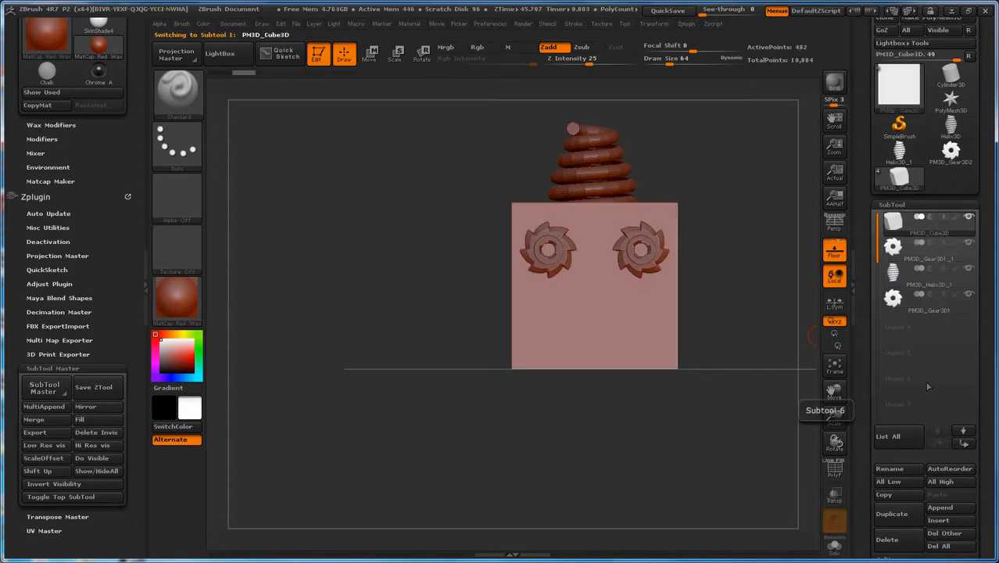
pyautogui.click(906, 272)
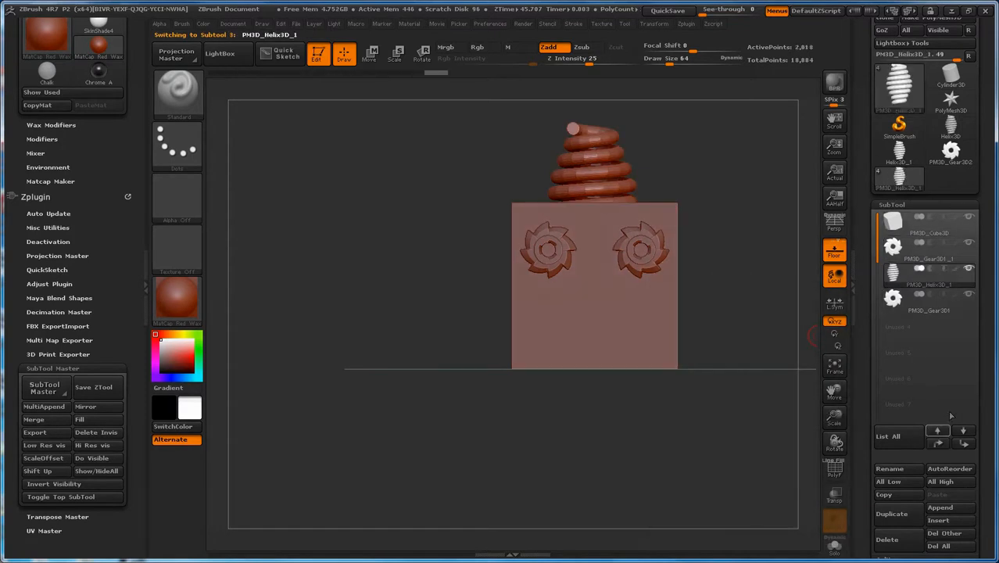
pyautogui.click(942, 444)
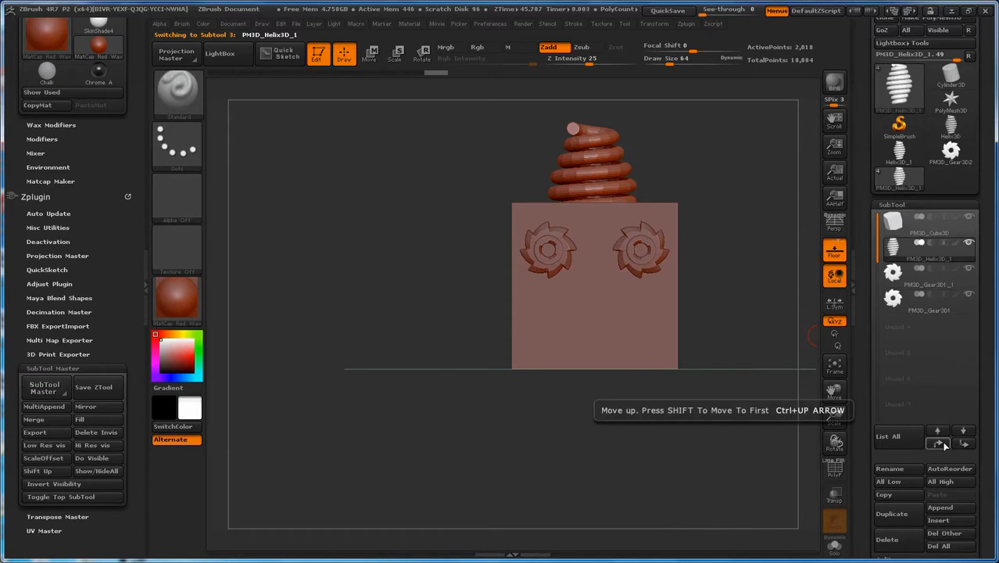
pyautogui.click(942, 444)
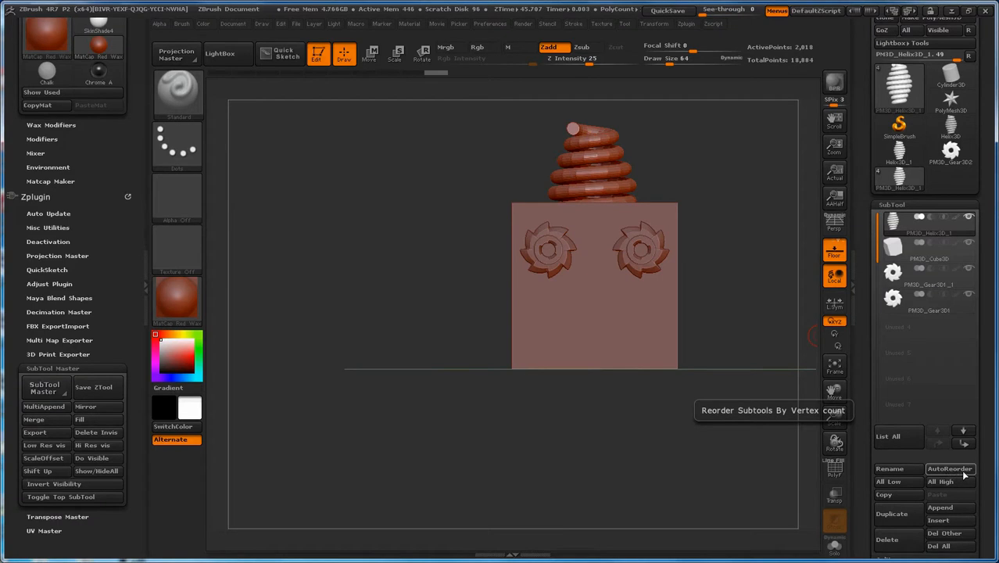
# Step: Open the helix subtool's title for renaming and dismiss the prompt without entering a new title
pyautogui.click(892, 469)
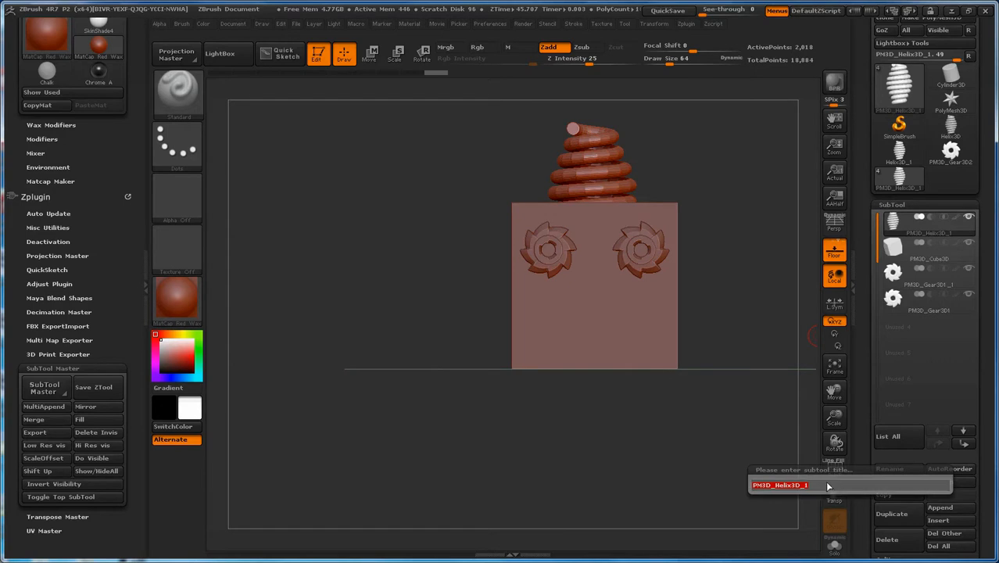
pyautogui.click(902, 466)
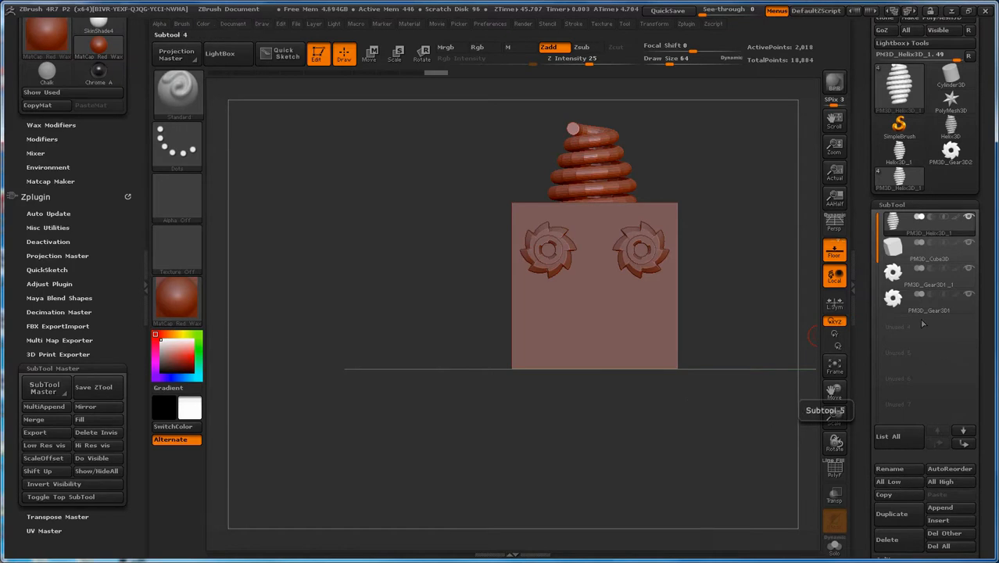
pyautogui.moveTo(904, 227)
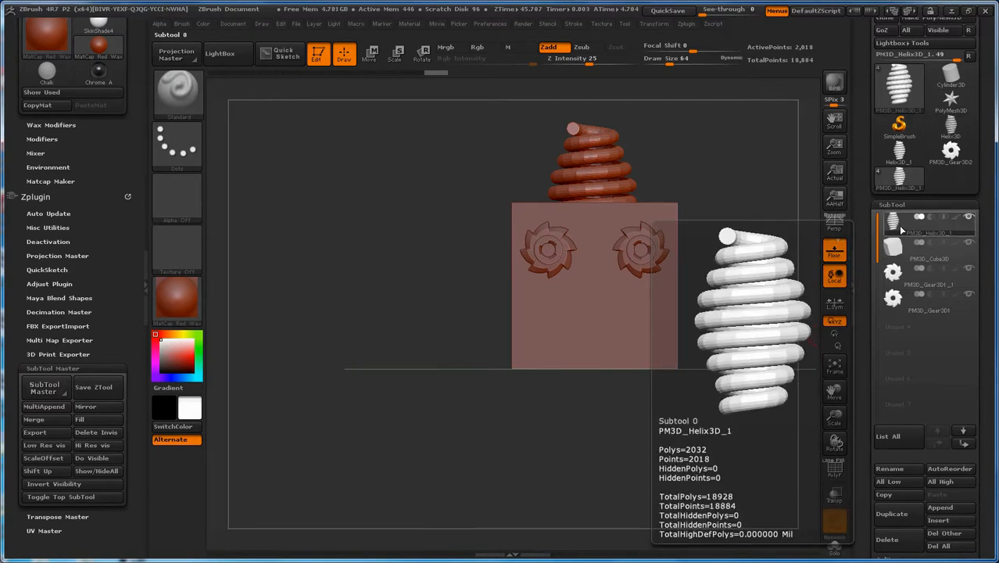
pyautogui.click(938, 247)
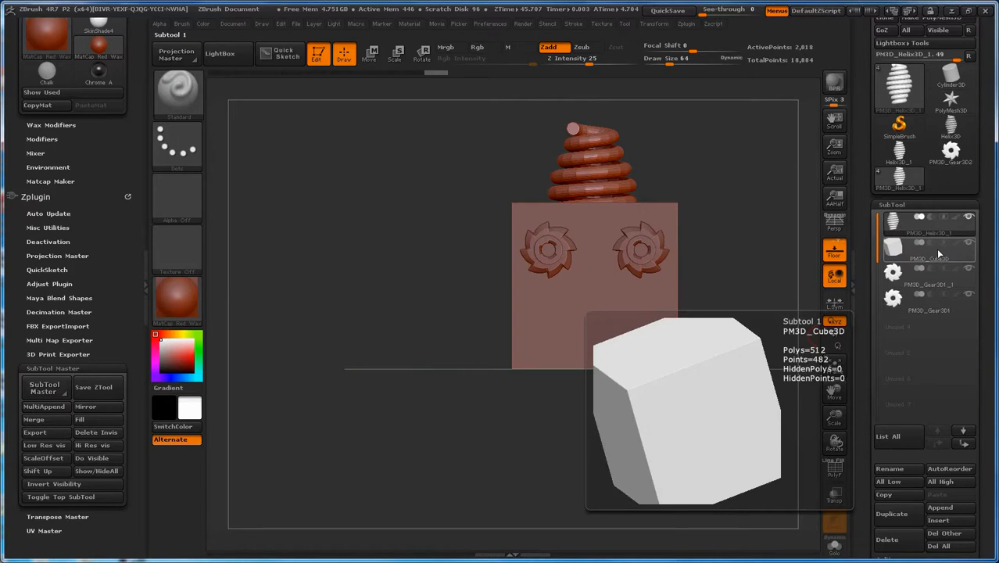
# Step: Subdivide the helix subtool two times to smooth it
pyautogui.click(896, 225)
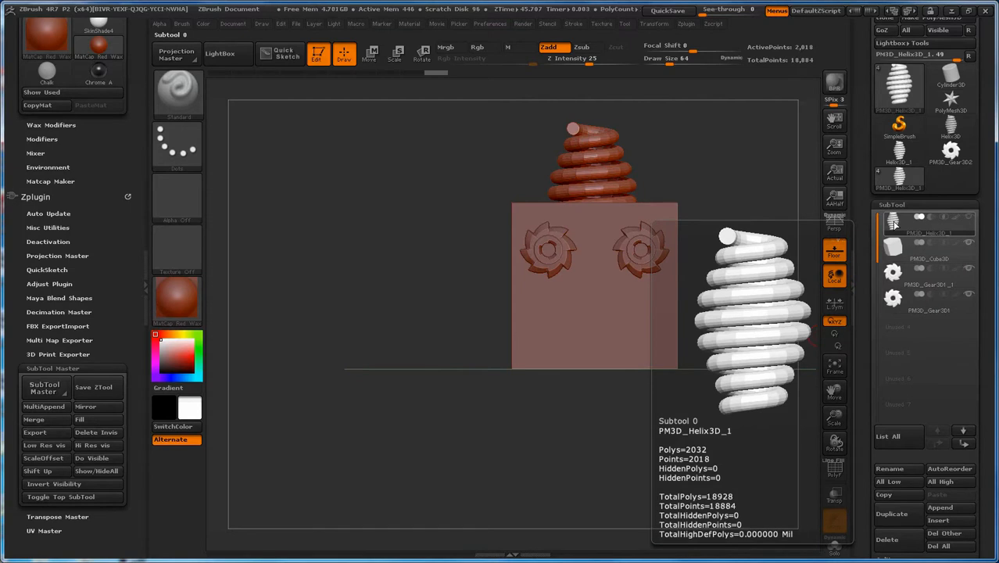
pyautogui.press('ctrl')
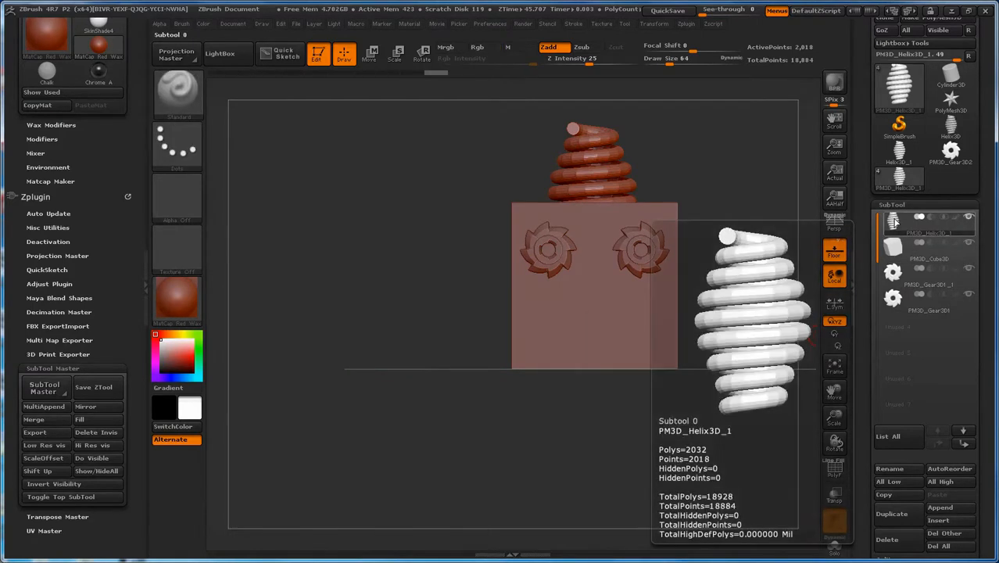
pyautogui.hotkey('ctrl', 'd')
pyautogui.hotkey('ctrl', 'd')
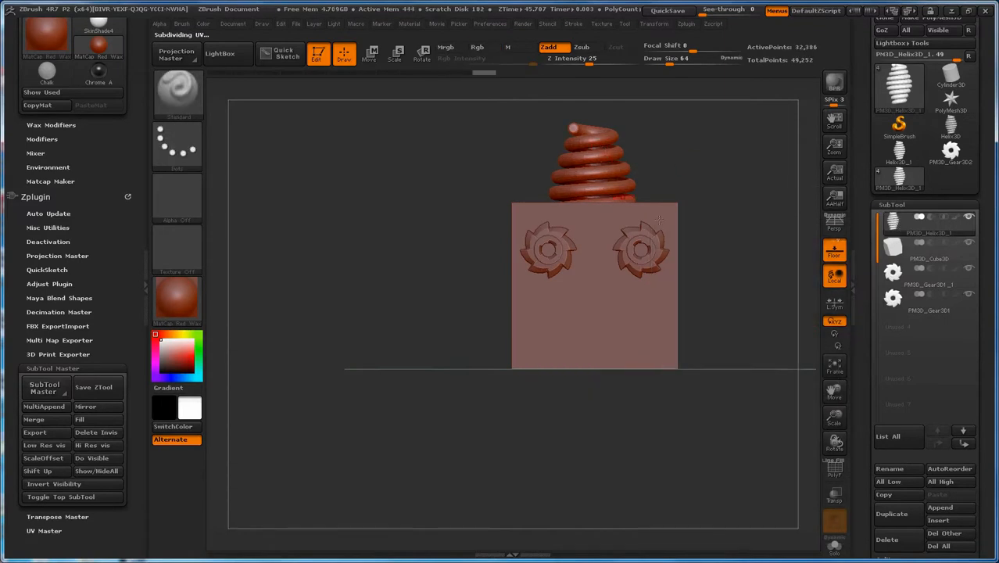
# Step: Make the cube the active subtool, show its polygon wireframe and subdivide it two times
pyautogui.click(895, 250)
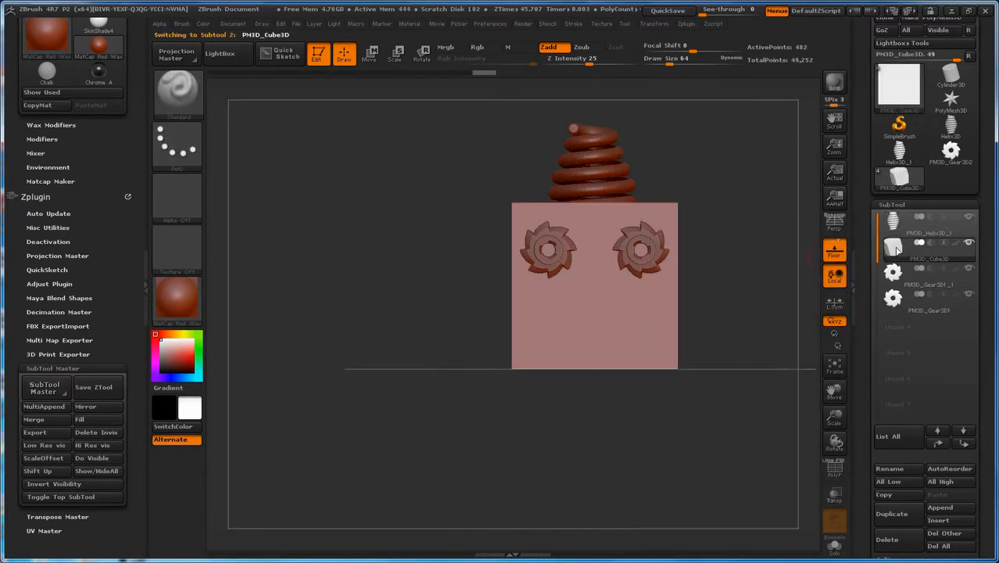
pyautogui.click(835, 470)
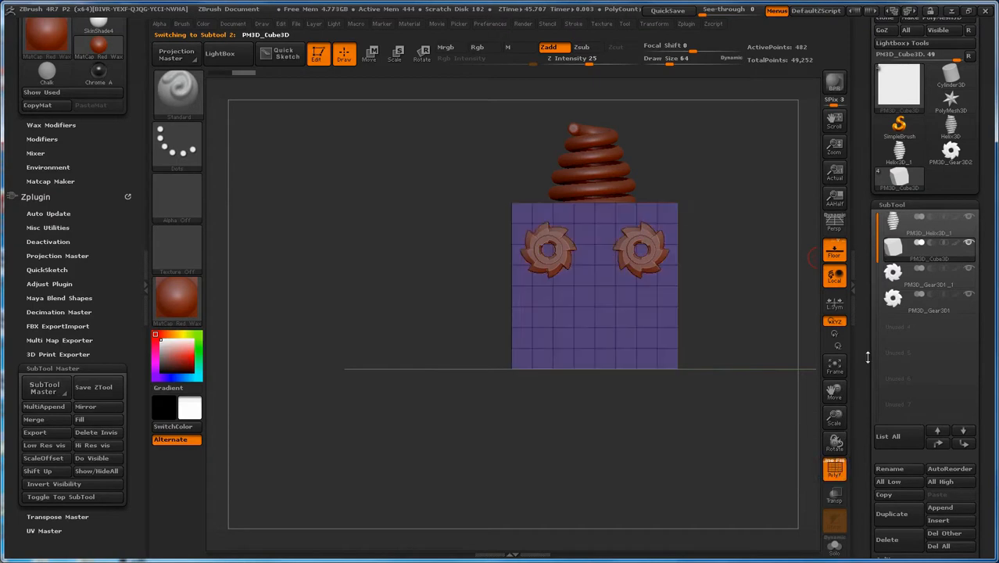
pyautogui.press('ctrl')
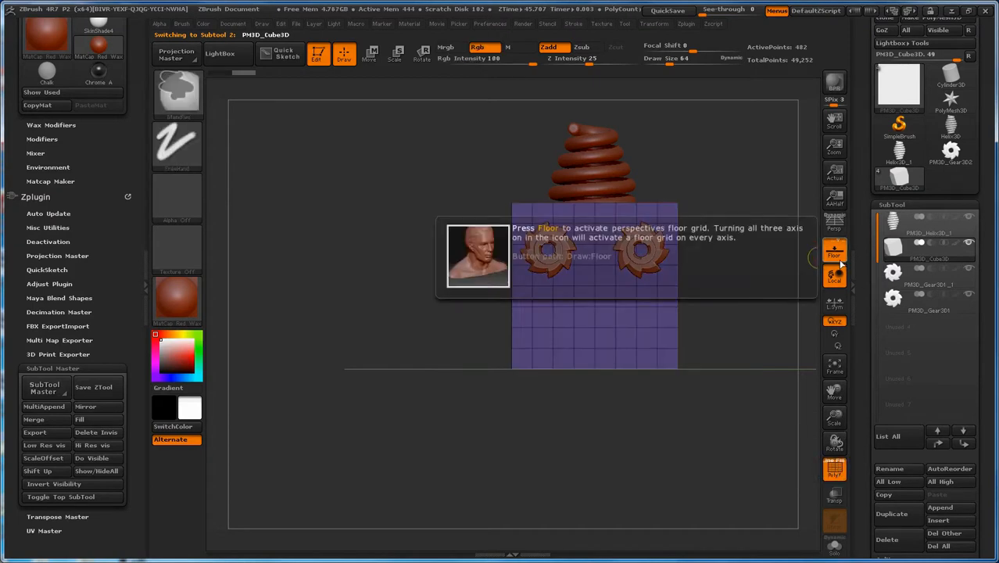
pyautogui.hotkey('ctrl', 'd')
pyautogui.hotkey('ctrl', 'd')
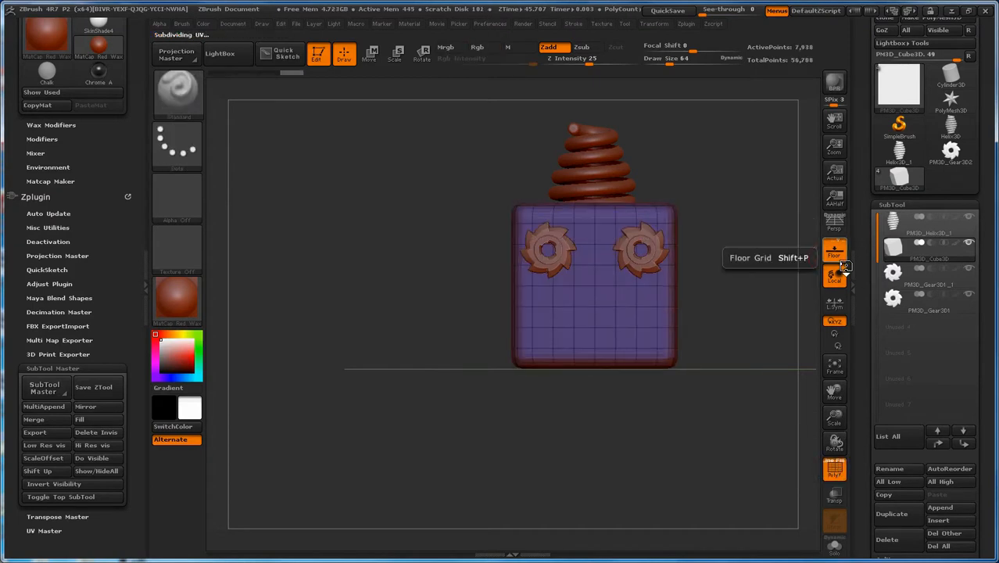
# Step: Switch the active subtool from the helix to the cube and on to PM3D_Gear3D1 to compare their wireframes
pyautogui.click(909, 225)
pyautogui.click(907, 249)
pyautogui.moveTo(898, 274)
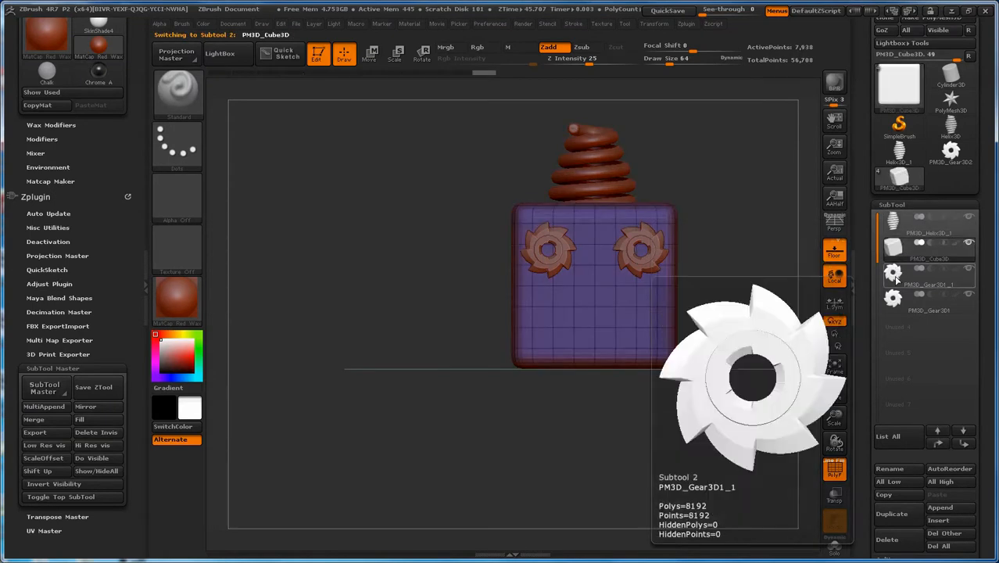
pyautogui.click(893, 299)
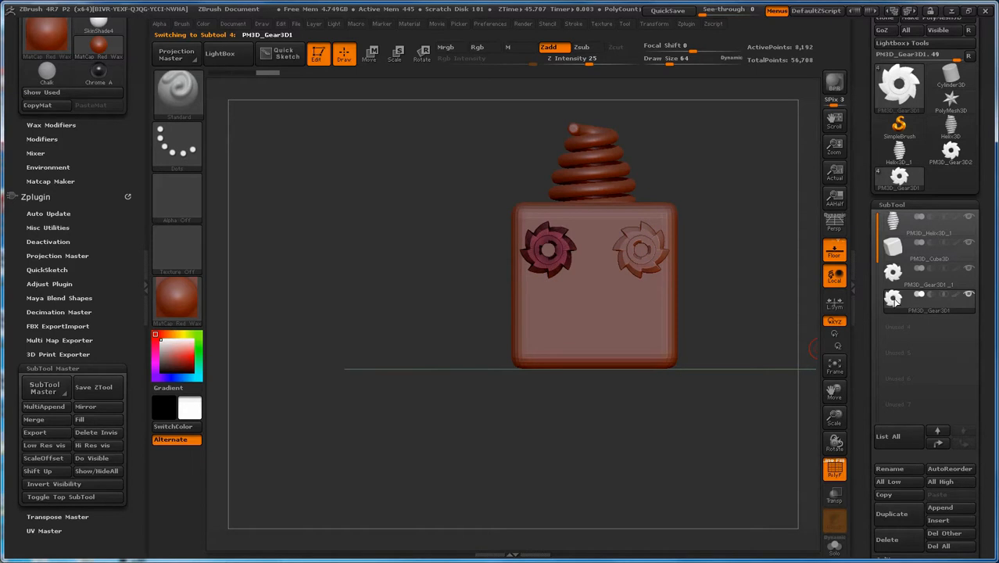
# Step: Copy the helix subtool, paste it as an additional subtool and undo two subdivisions on the active helix
pyautogui.moveTo(893, 224)
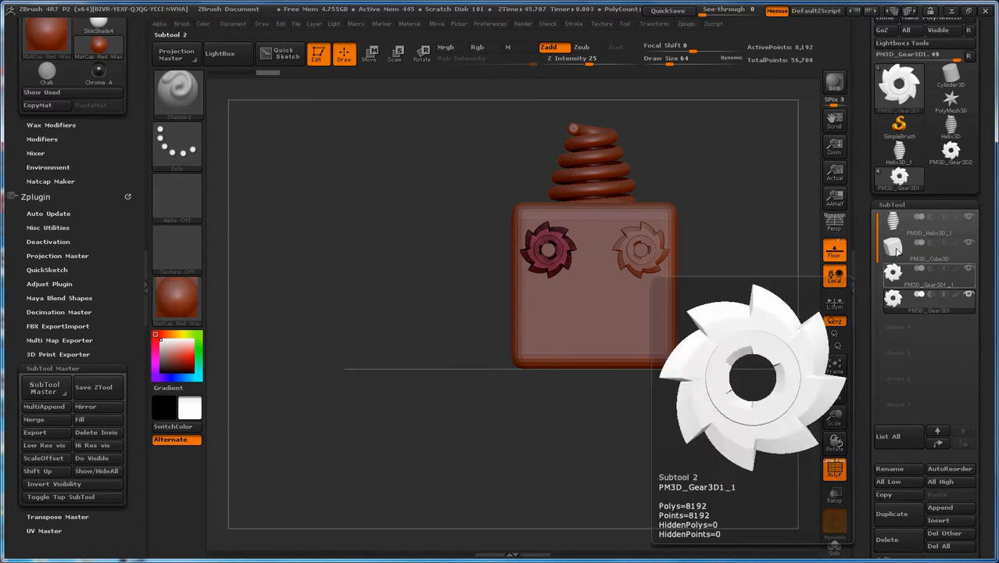
pyautogui.click(907, 223)
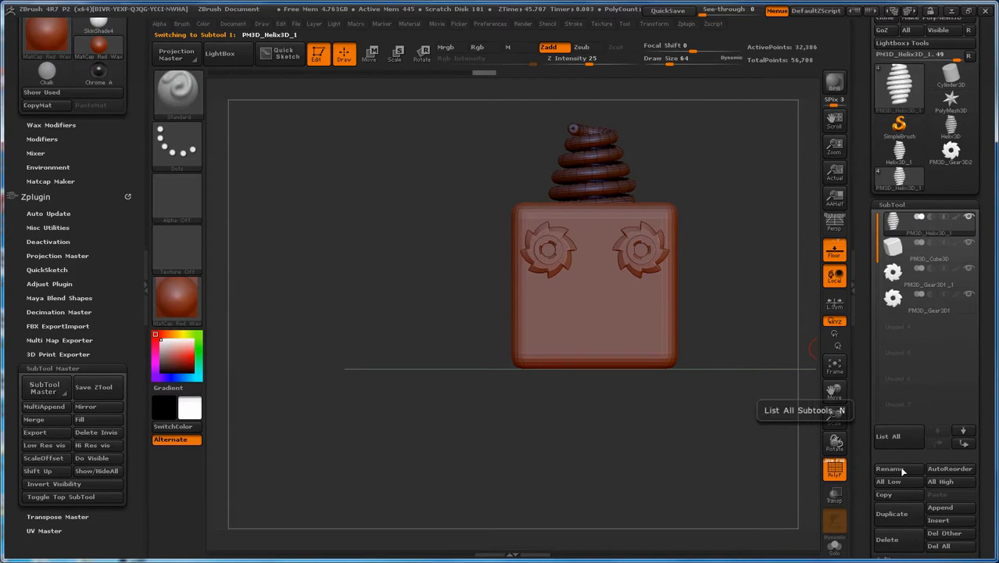
pyautogui.click(887, 495)
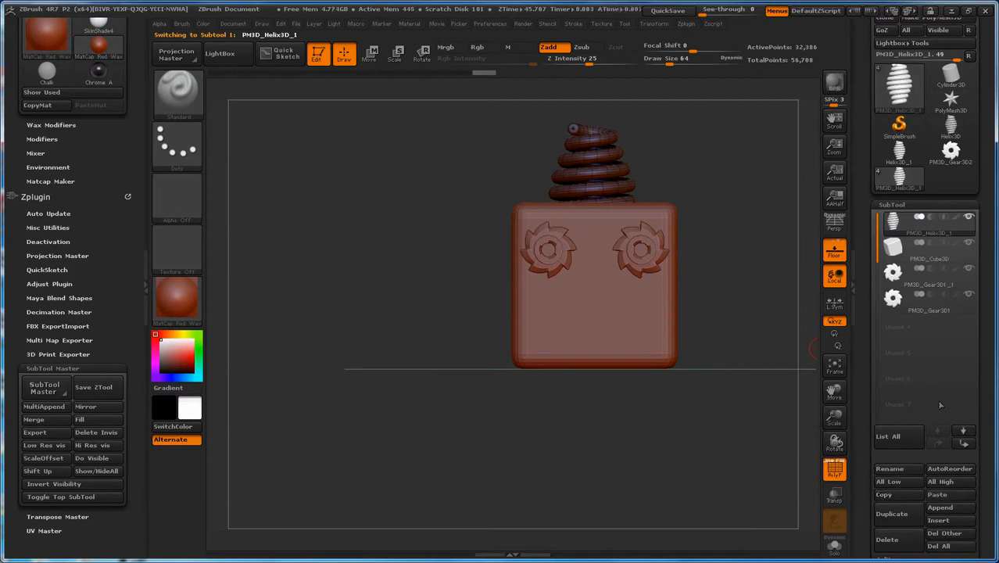
pyautogui.click(942, 497)
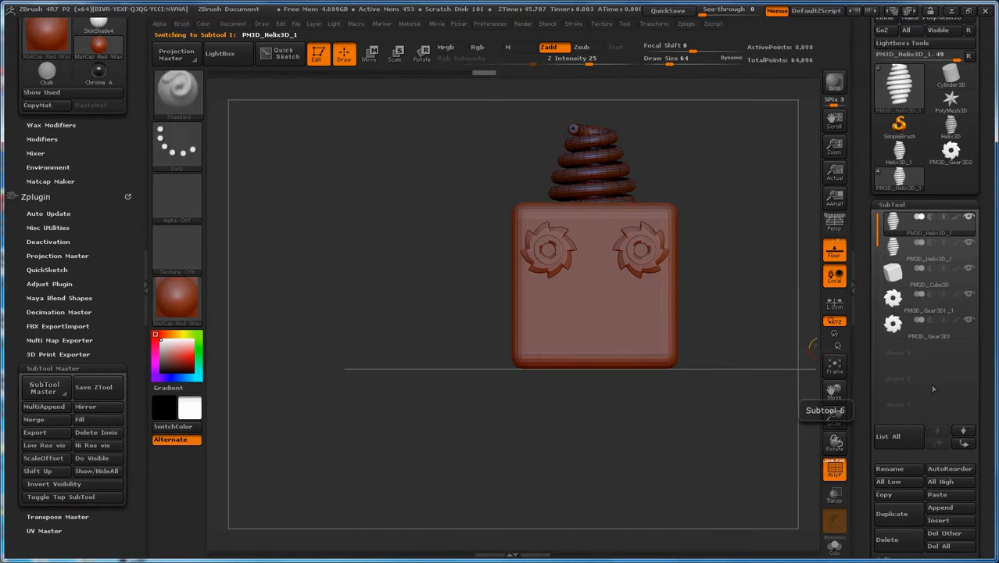
pyautogui.hotkey('ctrl', 'z')
pyautogui.hotkey('ctrl', 'z')
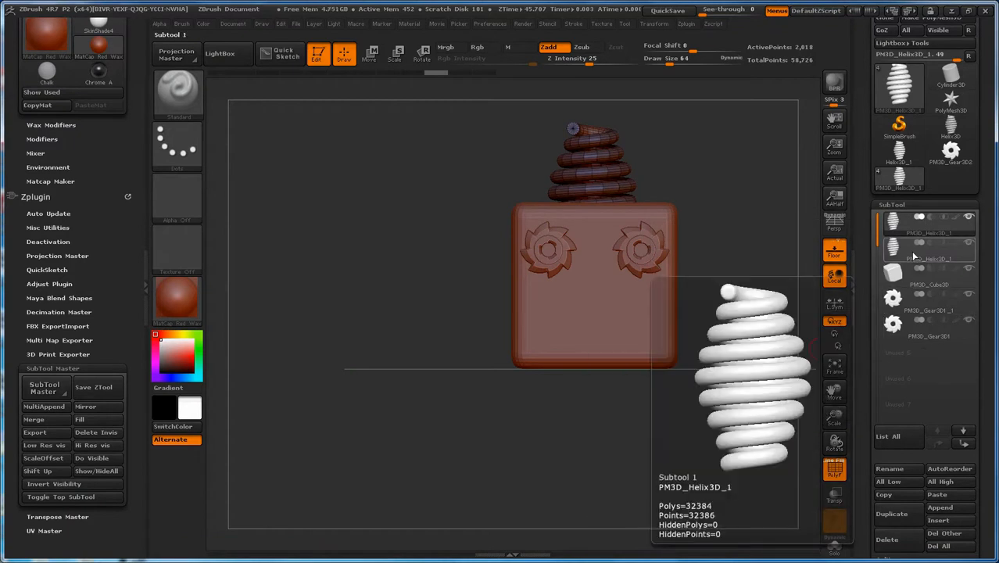
# Step: Switch between the two helix subtools and duplicate the low-resolution one in the first place of the list
pyautogui.click(899, 249)
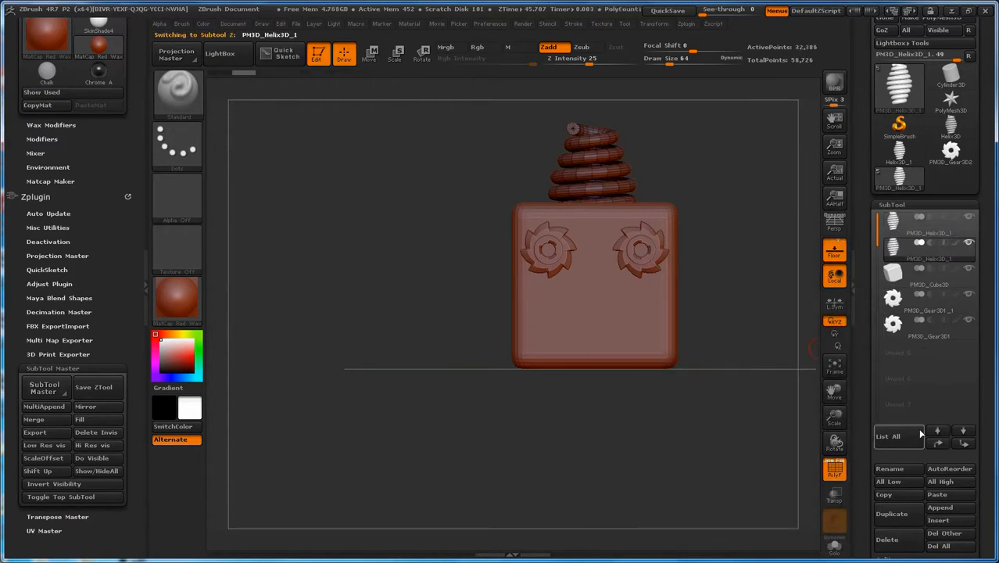
pyautogui.click(907, 223)
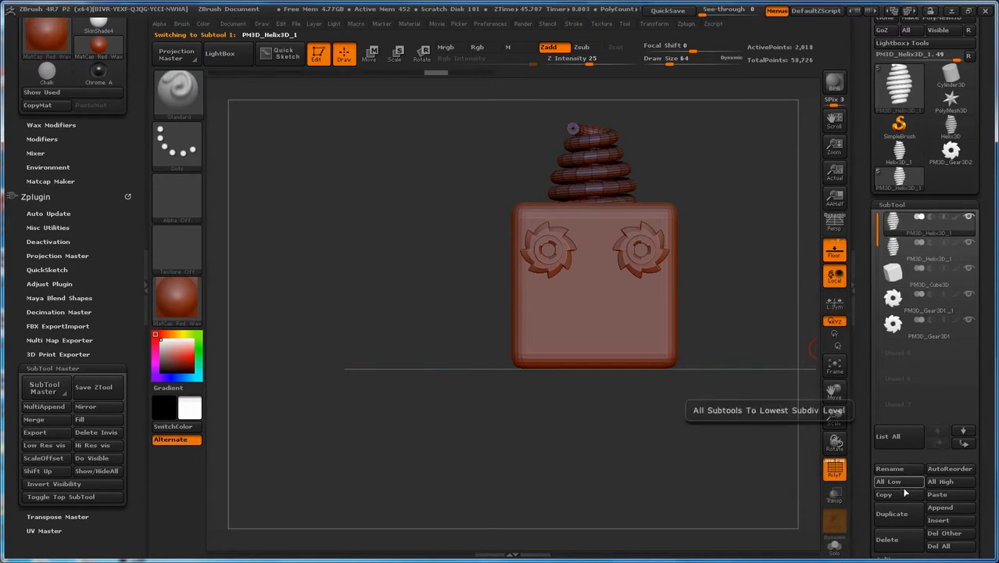
pyautogui.click(907, 513)
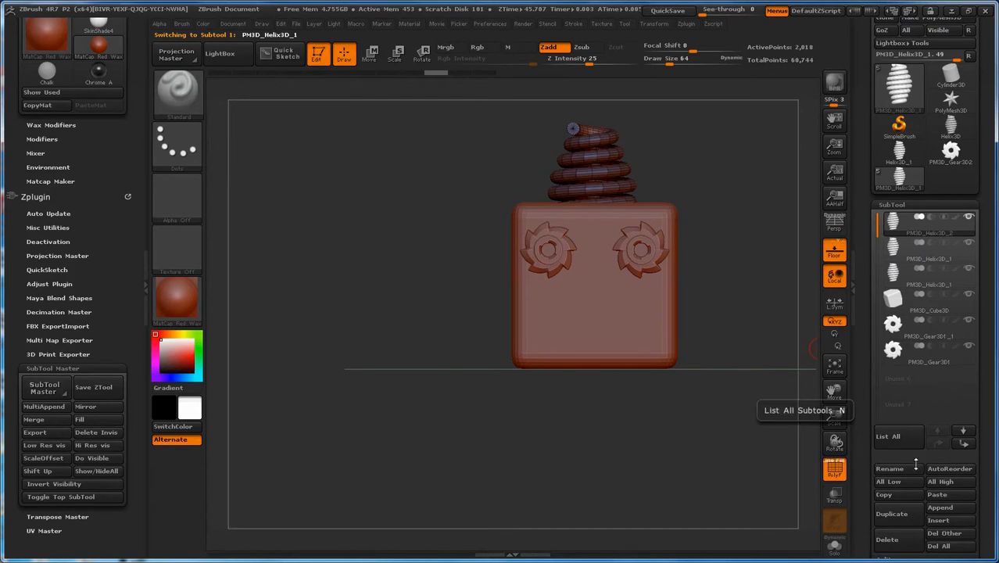
# Step: Delete the two low-resolution helix subtools so that only the subdivided helix is left
pyautogui.click(899, 539)
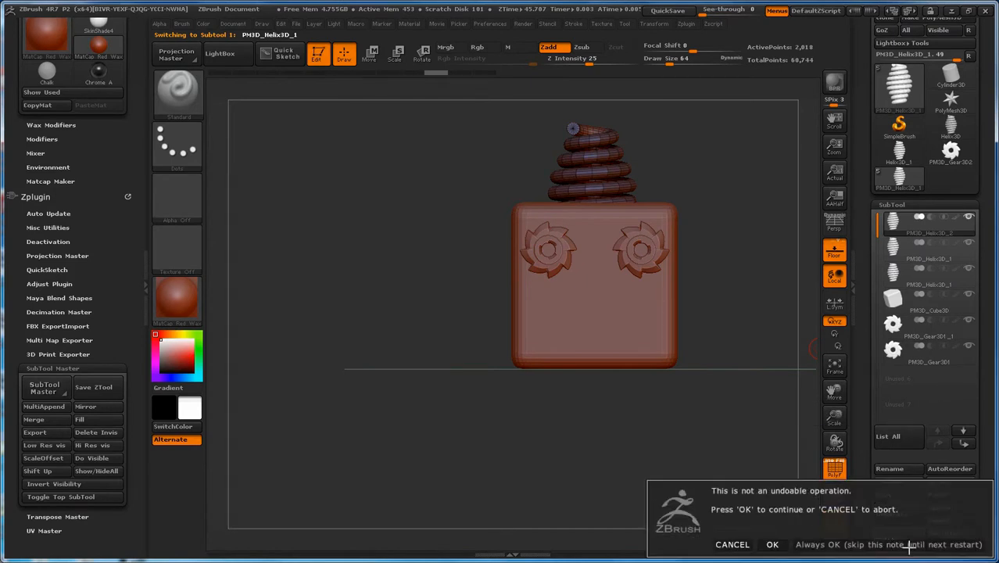
pyautogui.click(780, 547)
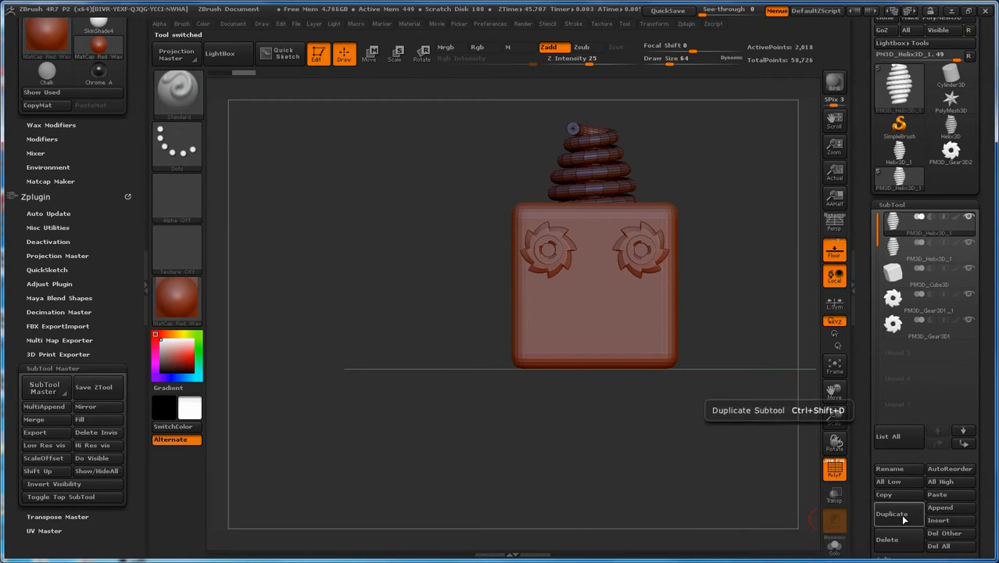
pyautogui.click(891, 539)
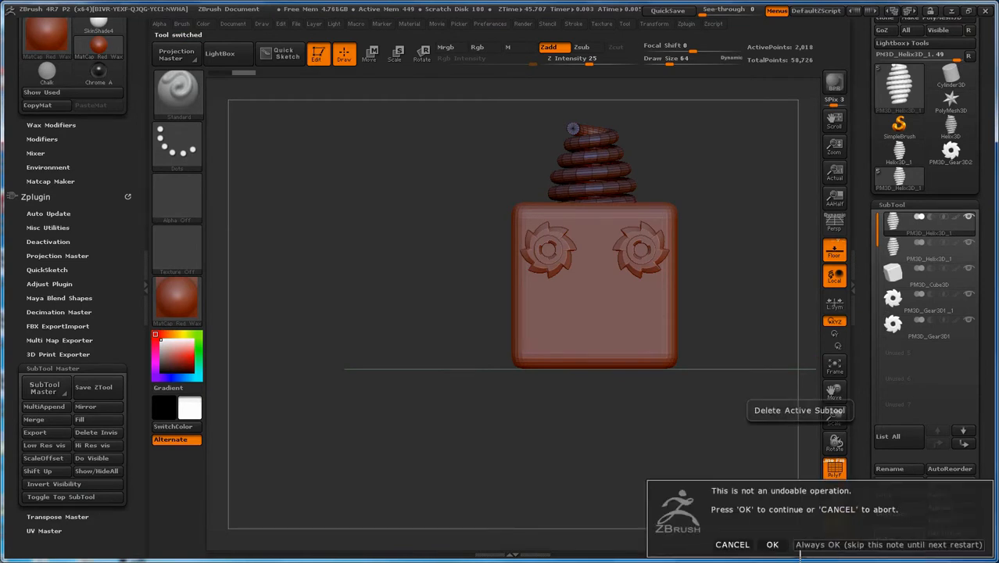
pyautogui.click(772, 544)
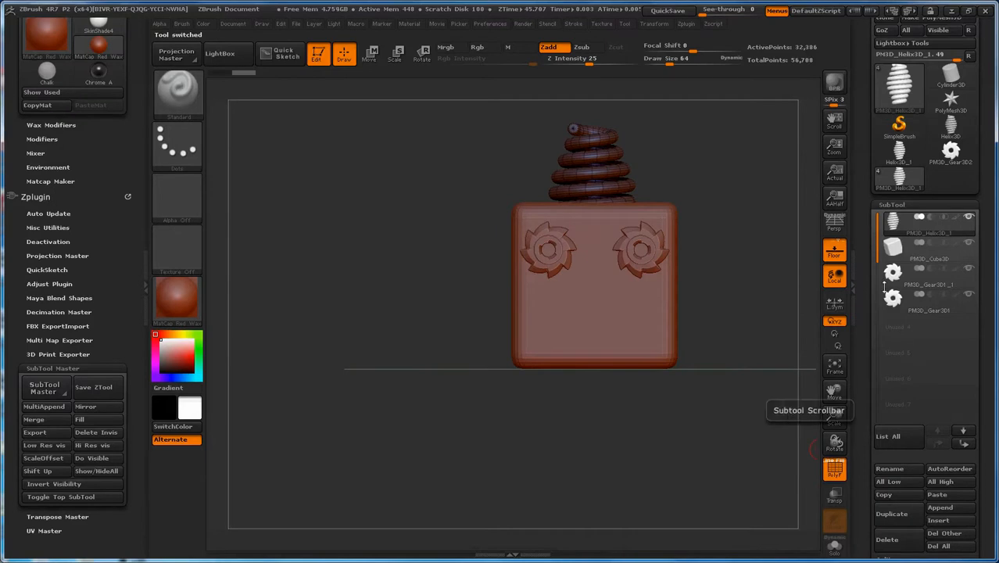
pyautogui.moveTo(919, 273)
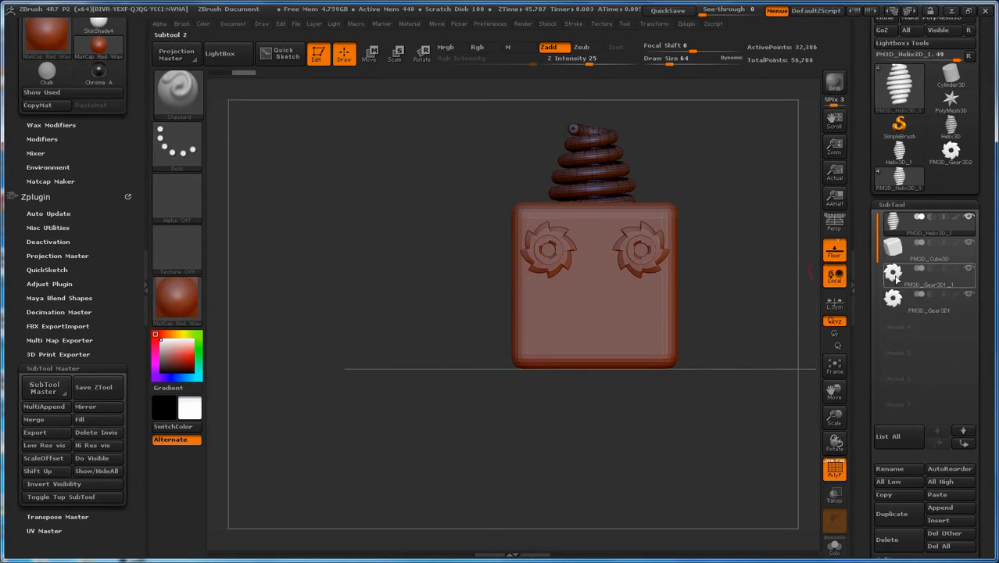
# Step: Switch back and forth between the two gear subtools to see which eye each one forms on the cube
pyautogui.click(896, 280)
pyautogui.click(896, 299)
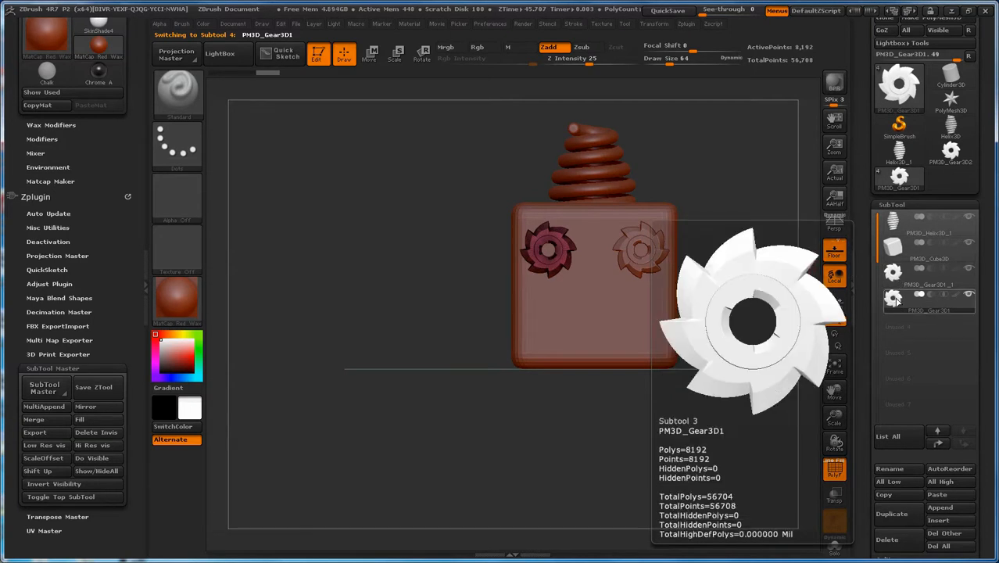
pyautogui.click(899, 274)
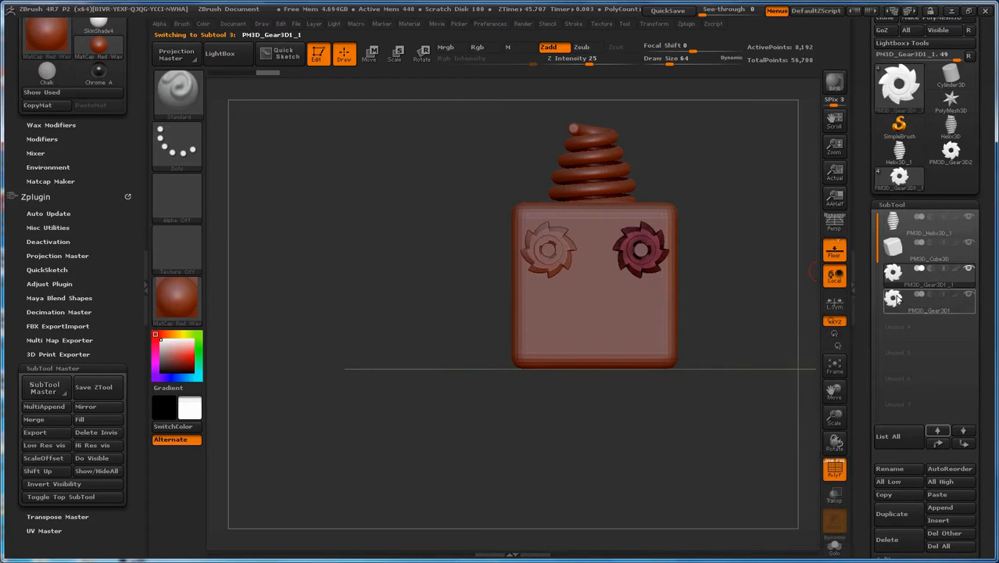
pyautogui.click(897, 298)
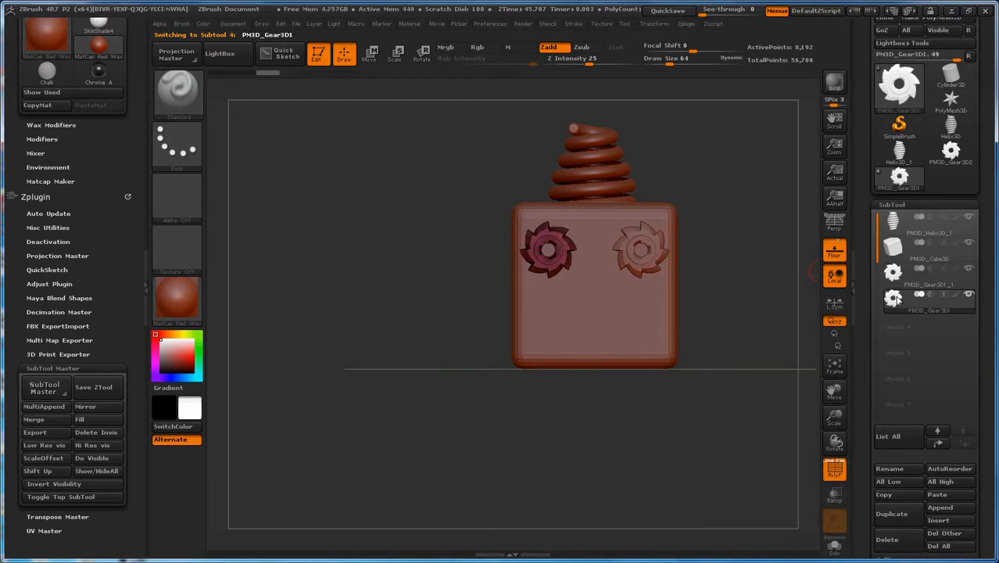
pyautogui.moveTo(903, 277)
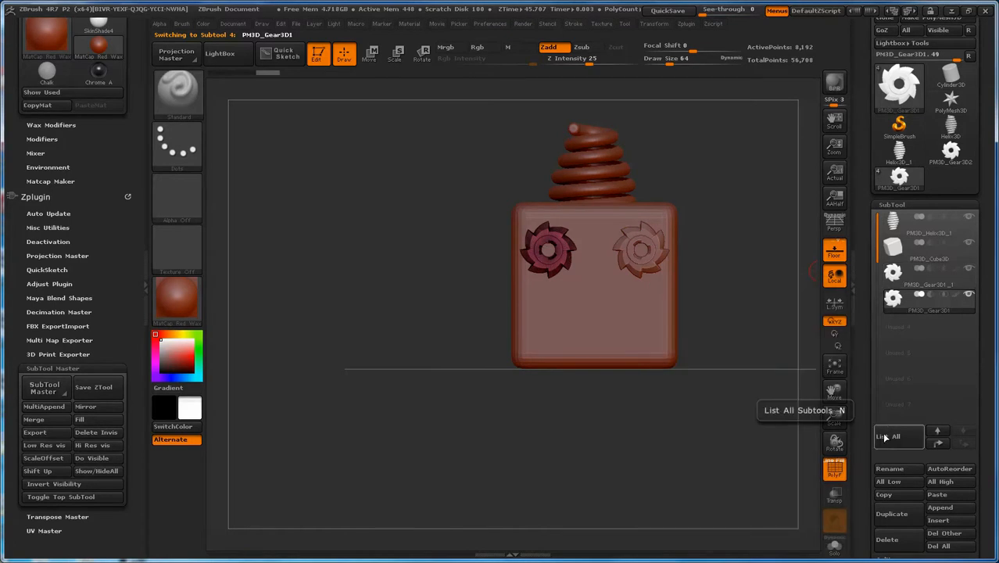
pyautogui.moveTo(868, 422); pyautogui.dragTo(867, 369)
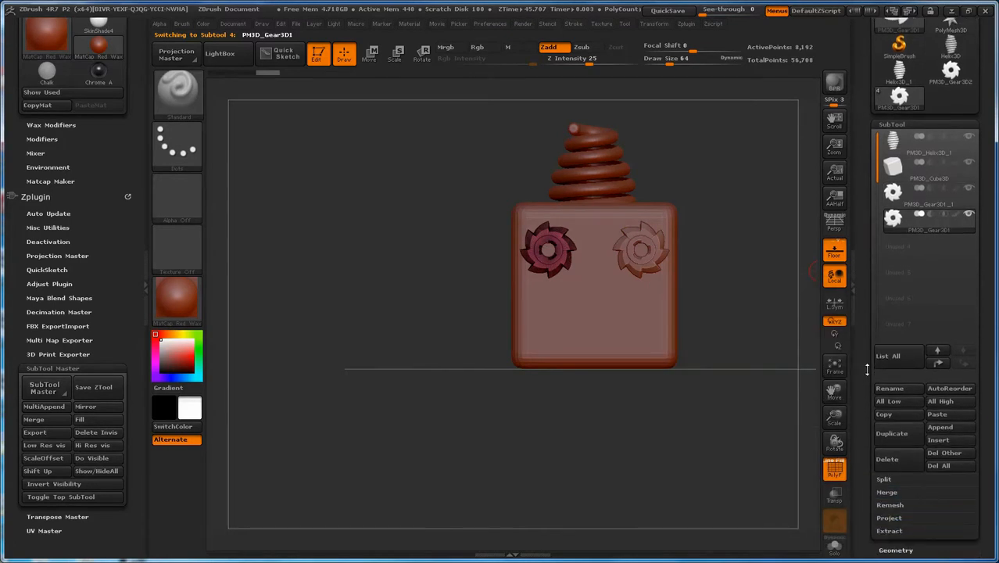
# Step: Merge the PM3D_Gear3D1_1 subtool down with the gear below it and accept that the operation cannot be undone
pyautogui.click(899, 196)
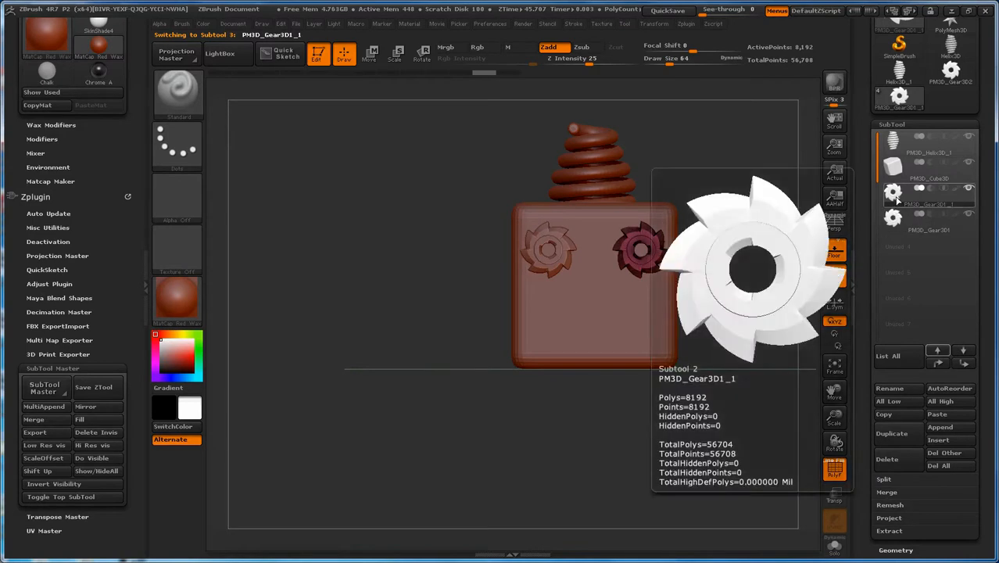
pyautogui.click(891, 492)
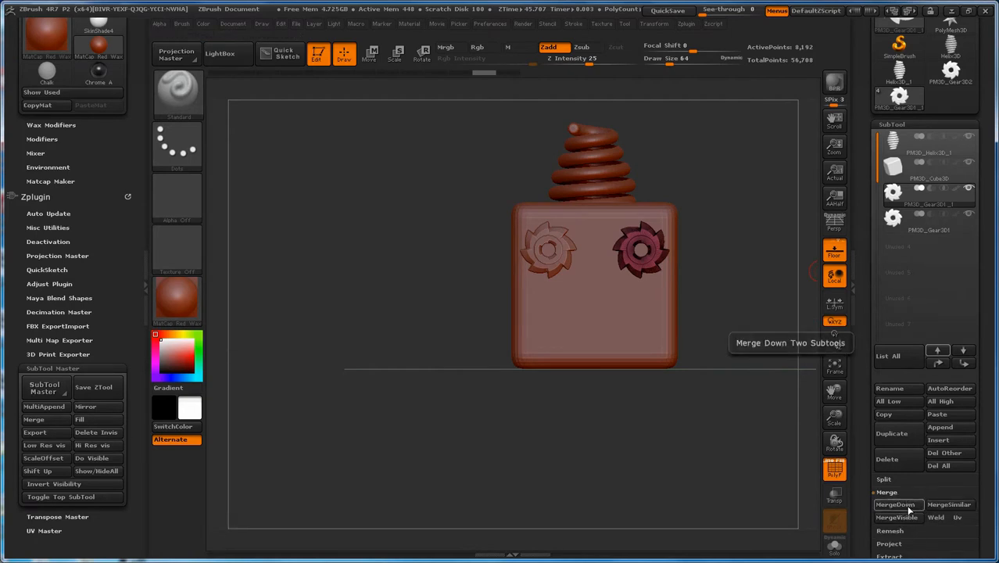
pyautogui.moveTo(898, 193)
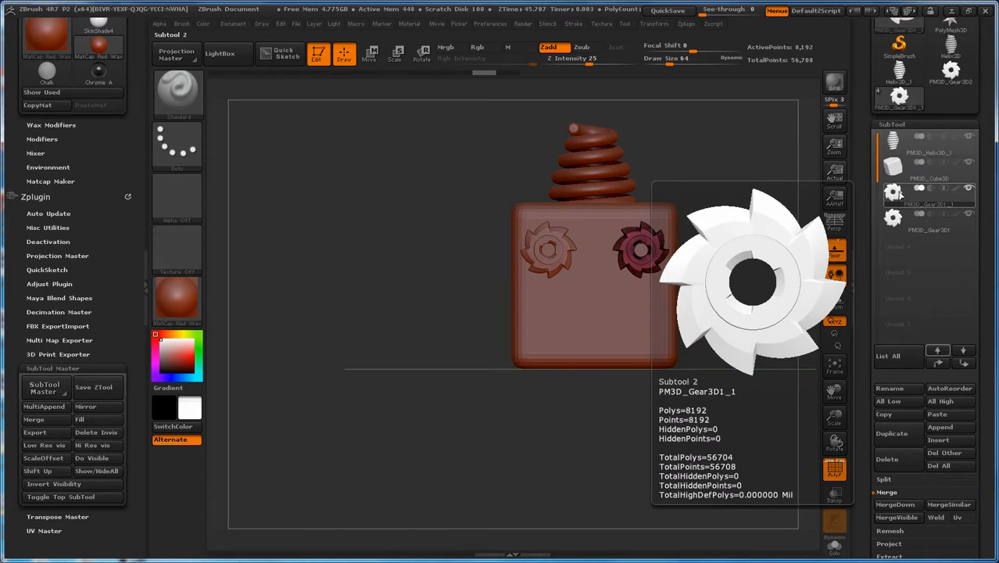
pyautogui.moveTo(896, 220)
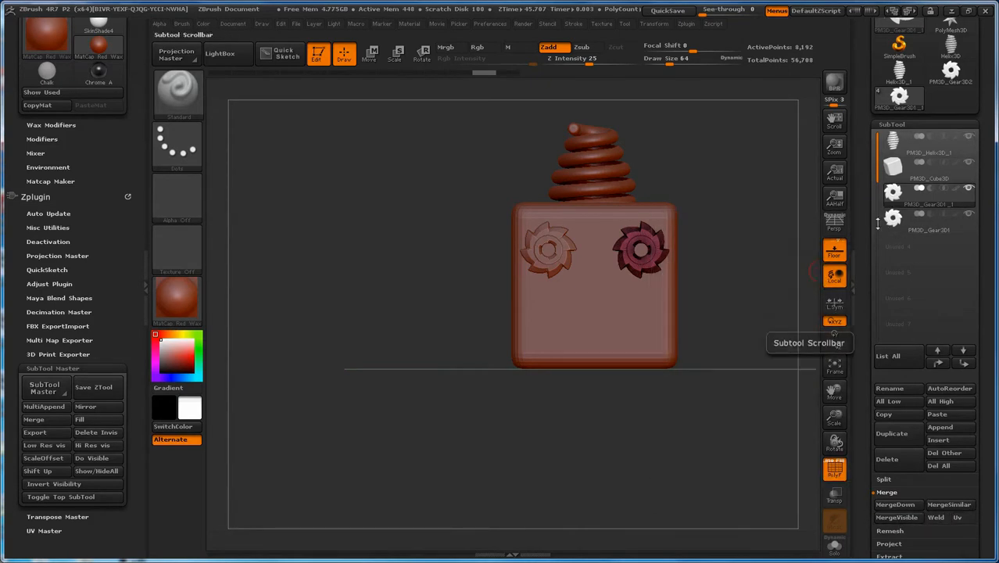
pyautogui.moveTo(893, 239)
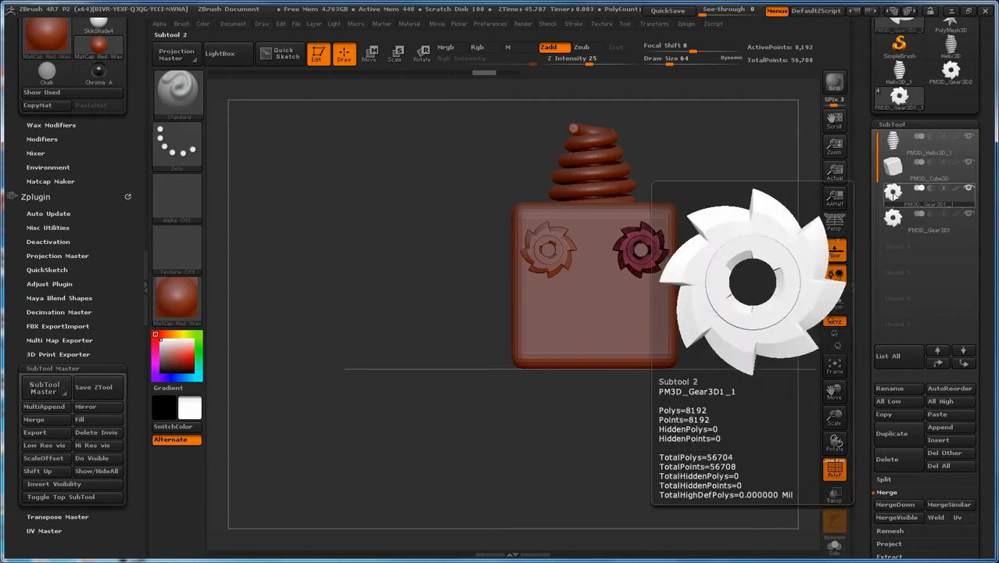
pyautogui.click(936, 518)
pyautogui.click(896, 505)
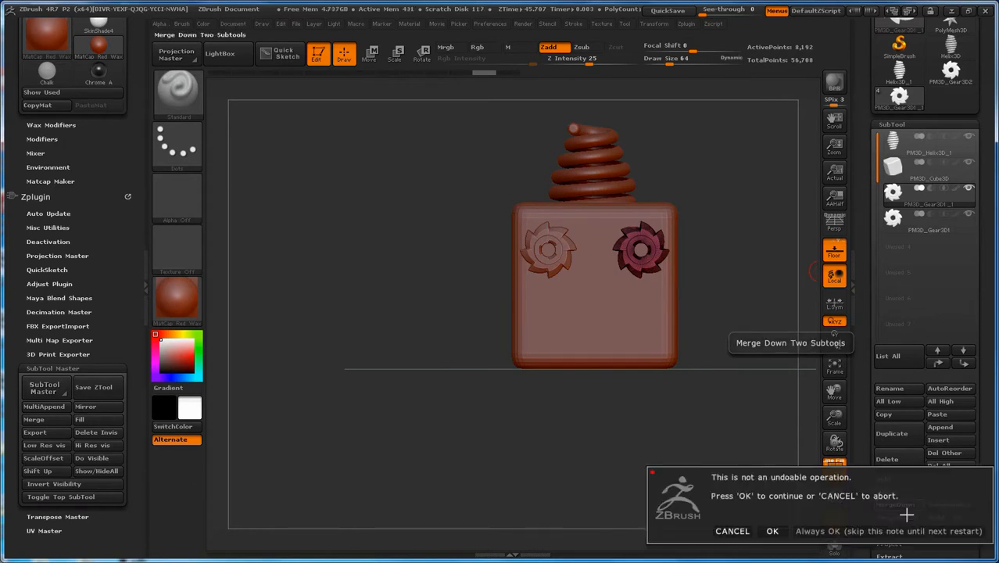
pyautogui.click(772, 531)
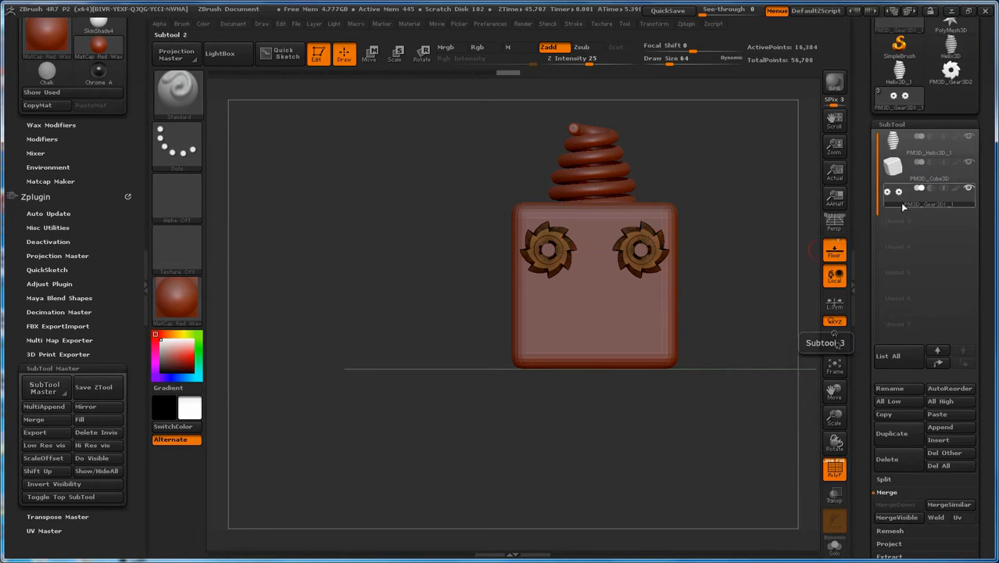
# Step: Move the helix subtool one place below the cube and make the cube active with the wireframe display off
pyautogui.moveTo(906, 202)
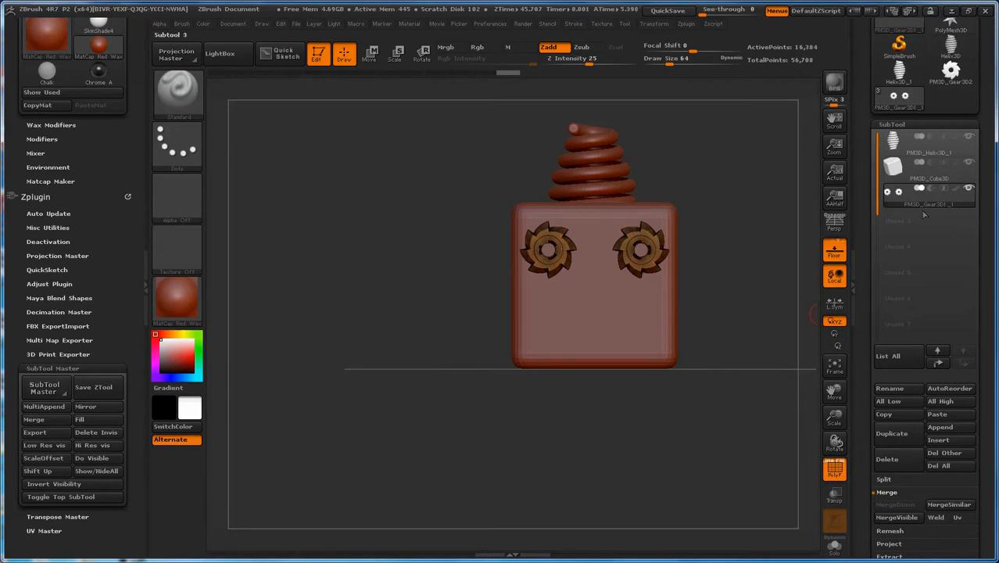
pyautogui.moveTo(920, 138)
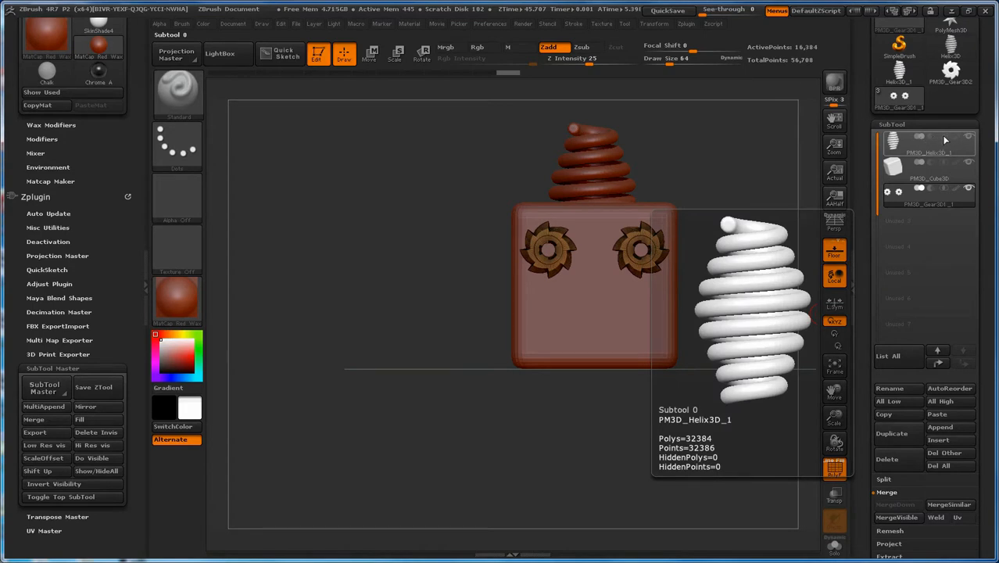
pyautogui.moveTo(901, 168)
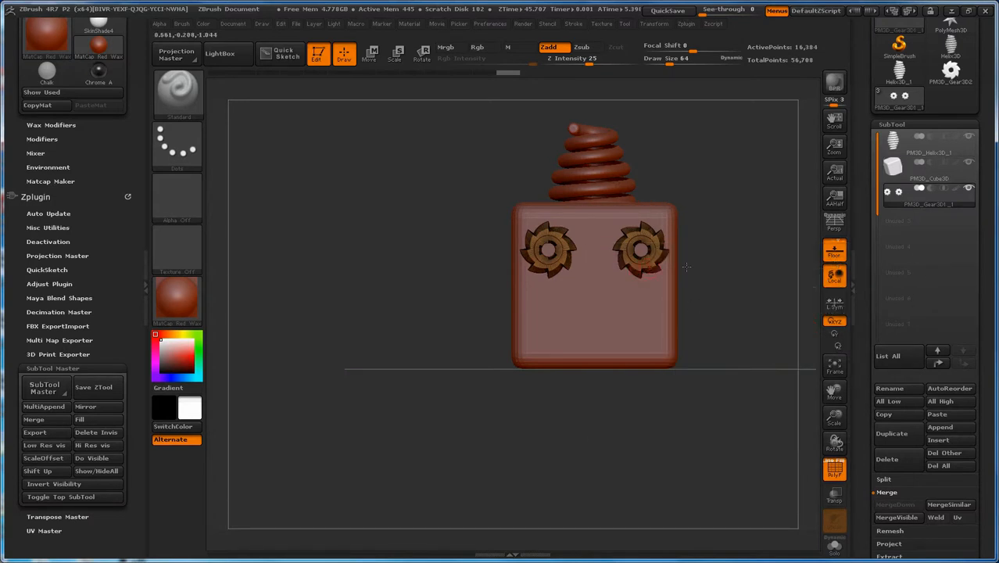
pyautogui.moveTo(743, 216); pyautogui.dragTo(711, 246)
pyautogui.click(906, 148)
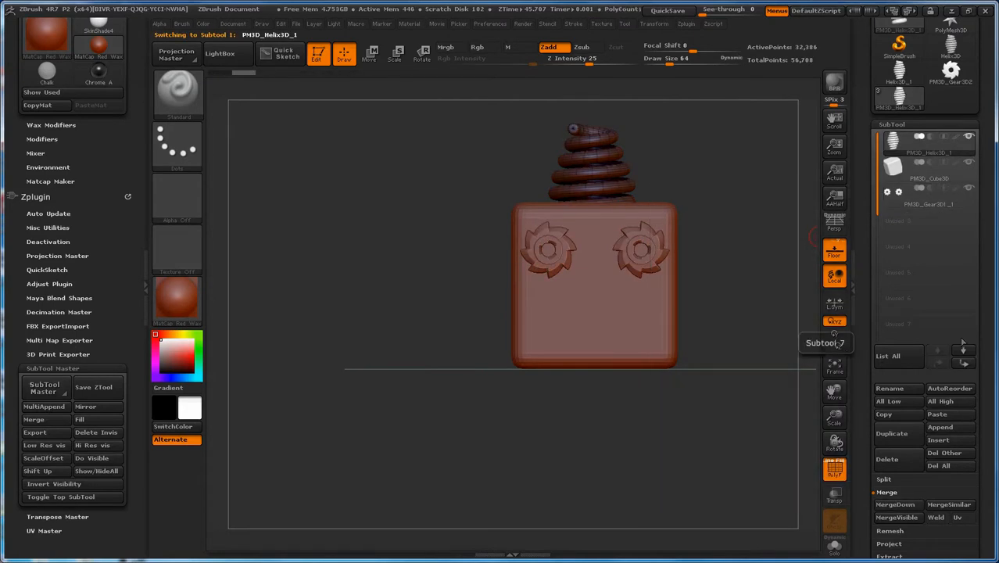
pyautogui.click(965, 362)
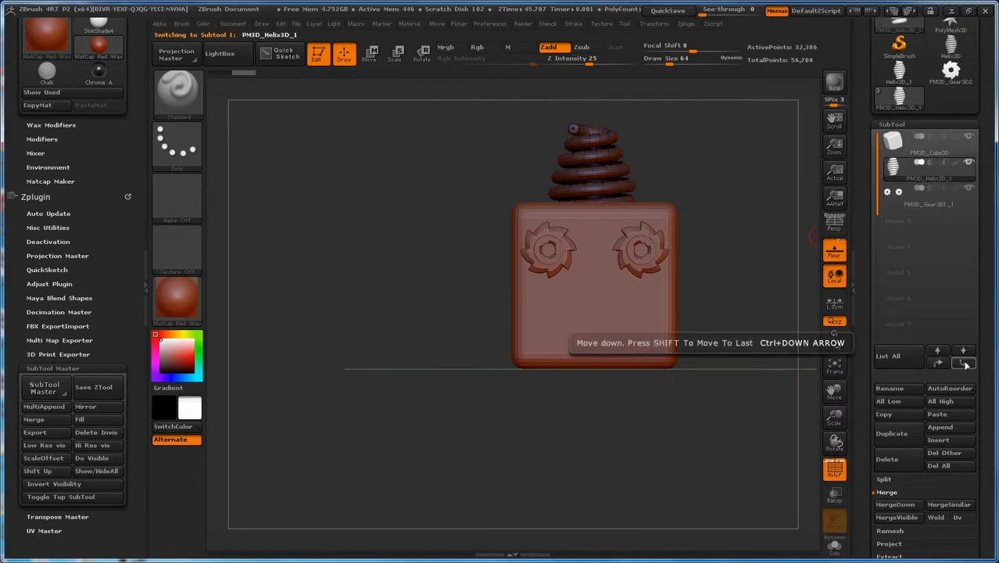
pyautogui.click(899, 144)
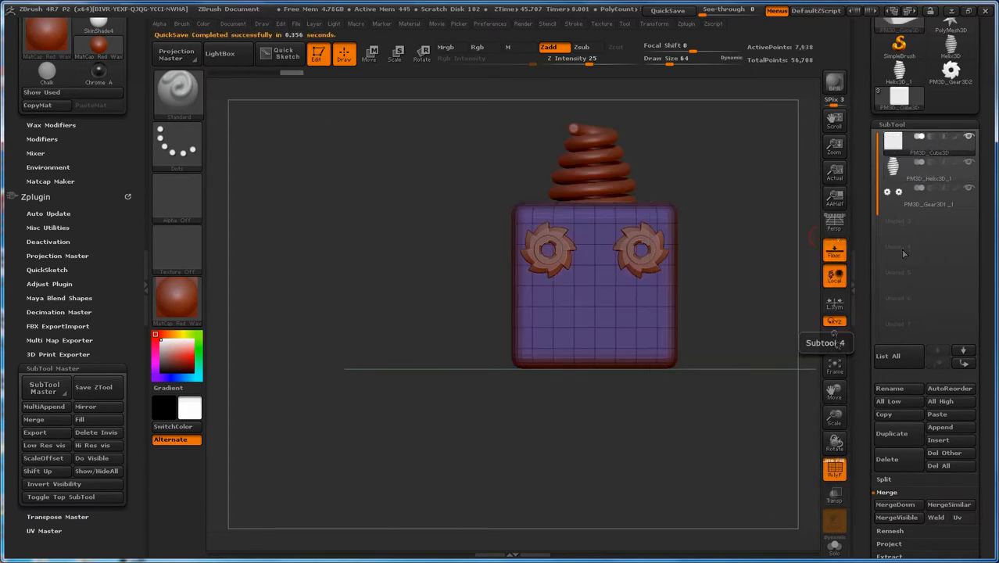
pyautogui.click(835, 467)
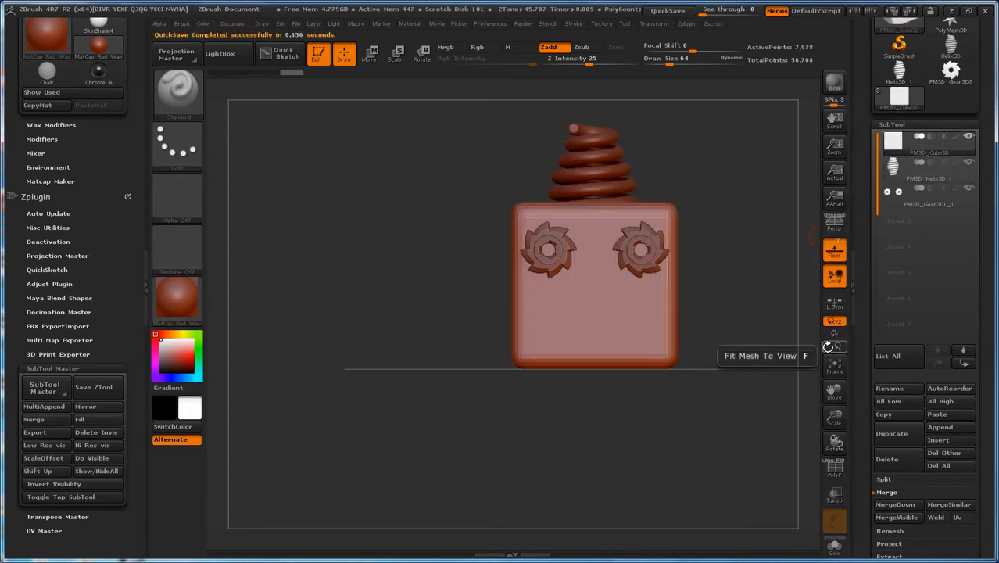
# Step: Try the subtraction and intersection modes on the cube subtool and return it to addition
pyautogui.moveTo(919, 140)
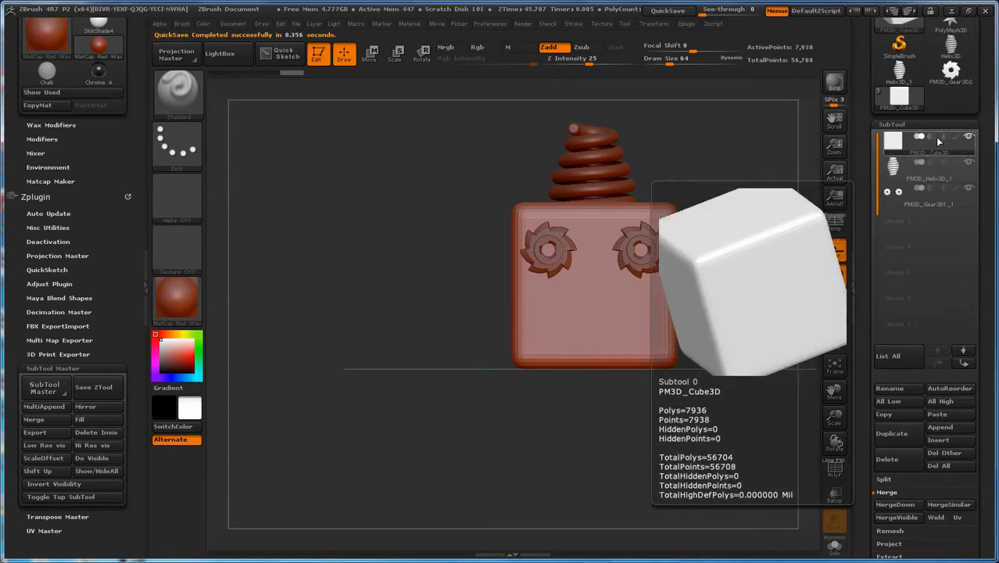
pyautogui.moveTo(904, 159)
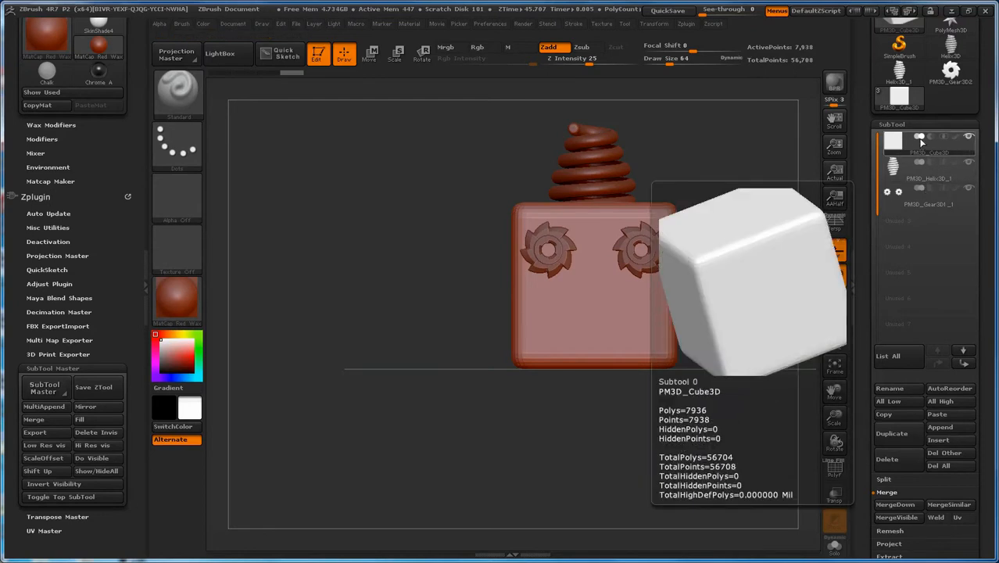
pyautogui.click(930, 139)
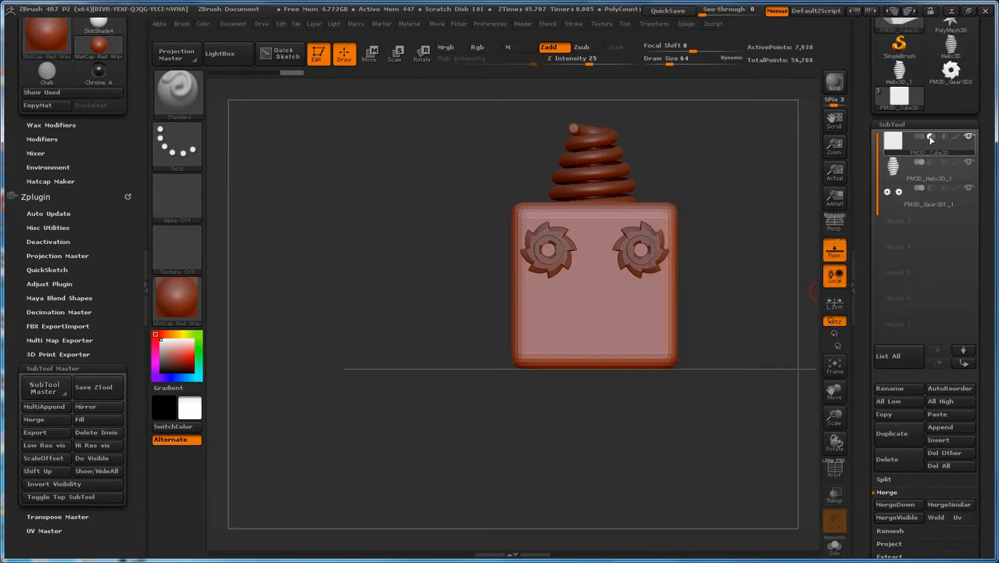
pyautogui.click(945, 140)
pyautogui.click(920, 140)
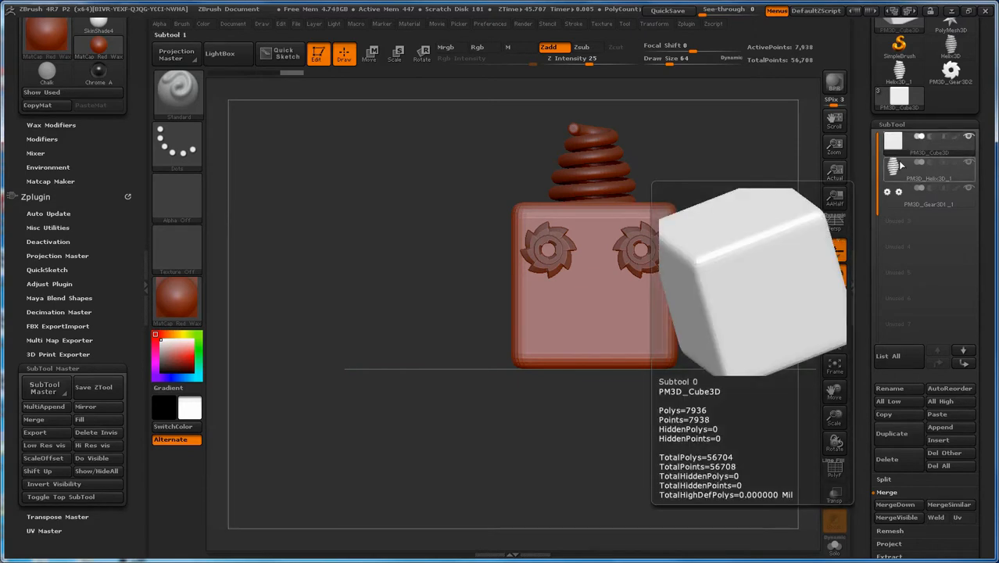
# Step: Set the helix subtool's remesh operation to subtraction
pyautogui.moveTo(899, 165)
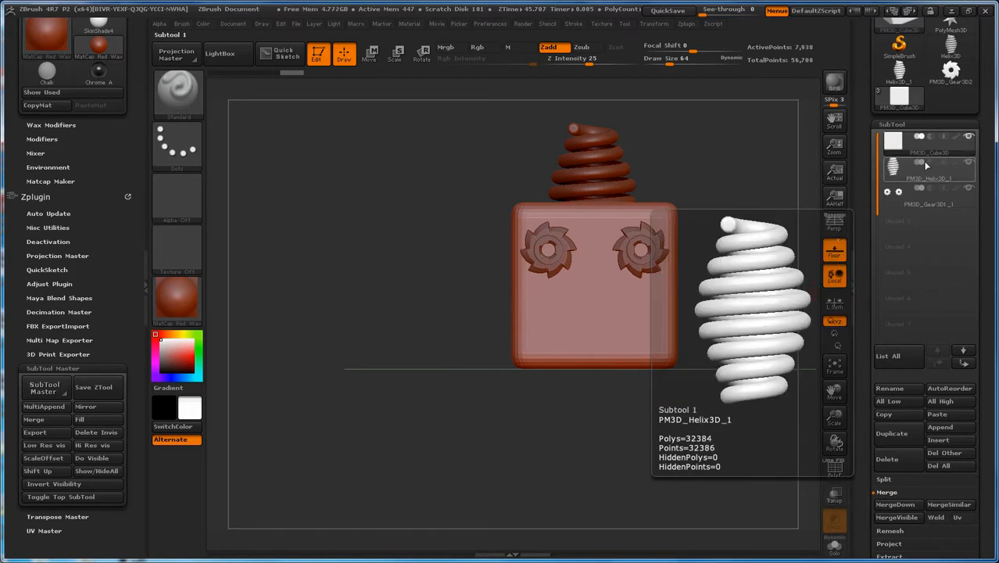
pyautogui.click(928, 161)
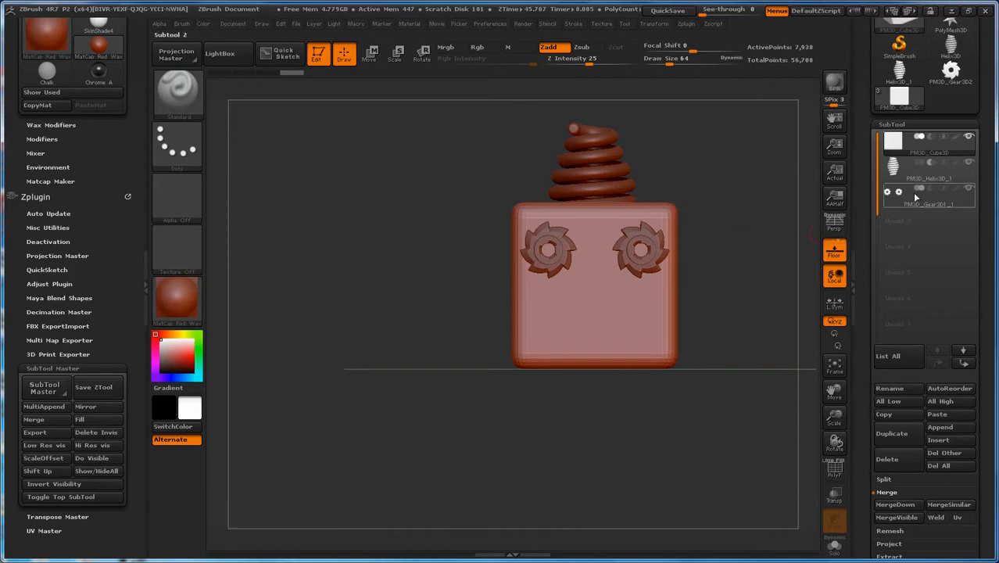
pyautogui.moveTo(914, 198)
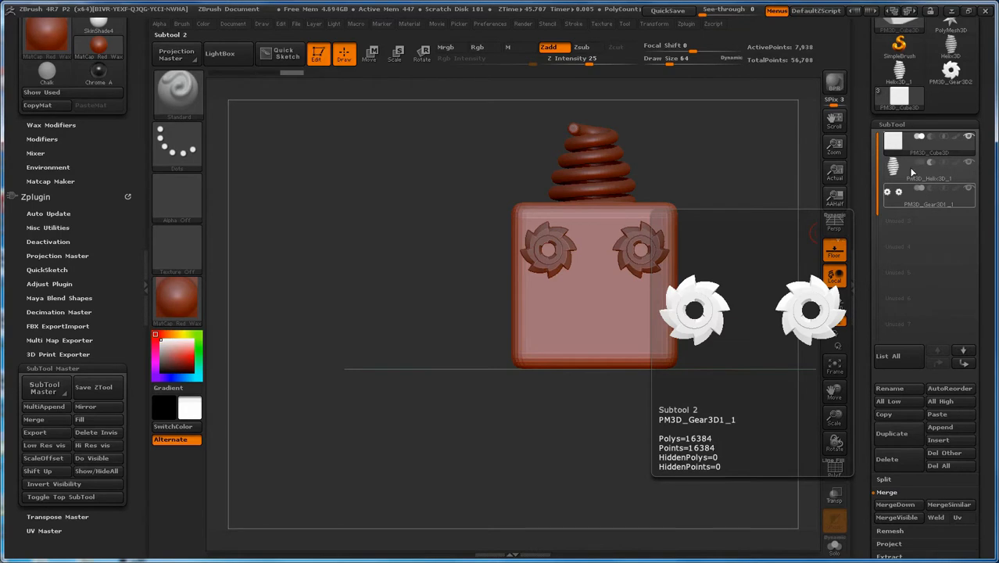
pyautogui.moveTo(899, 139)
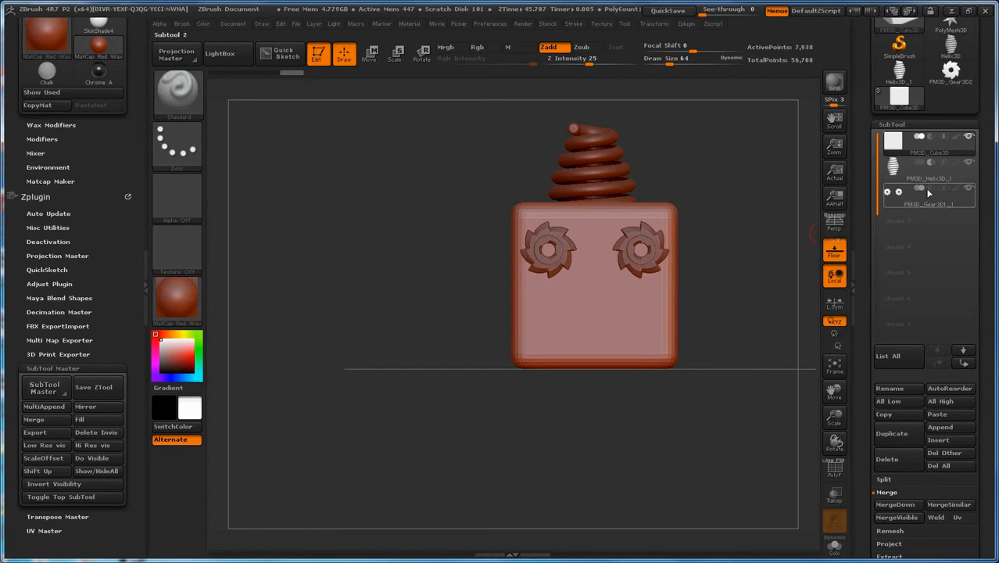
pyautogui.moveTo(928, 153)
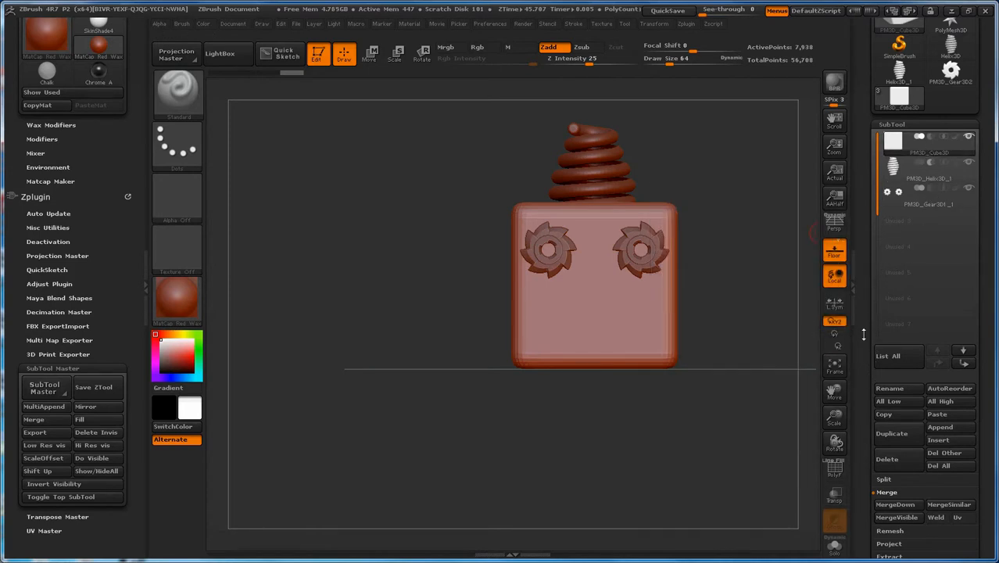
# Step: Run ReMesh All on the visible subtools to combine the cube with the gears and subtract the helix
pyautogui.moveTo(864, 339); pyautogui.dragTo(866, 293)
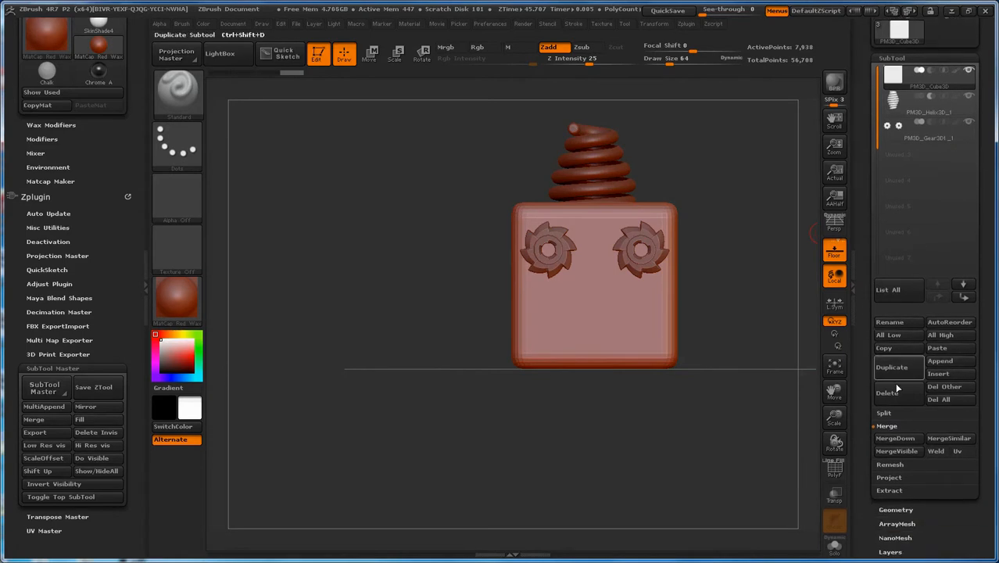
pyautogui.click(899, 466)
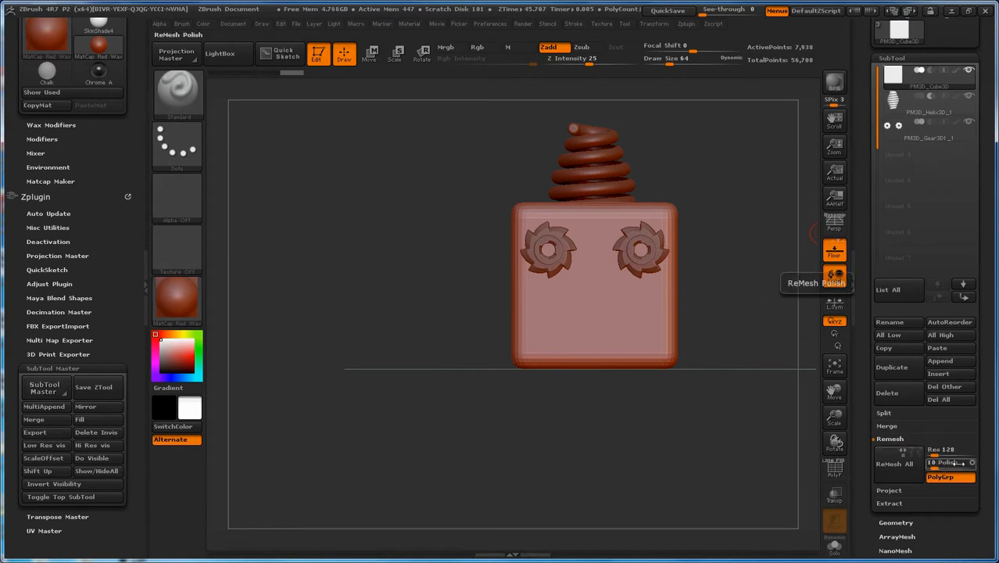
pyautogui.click(885, 348)
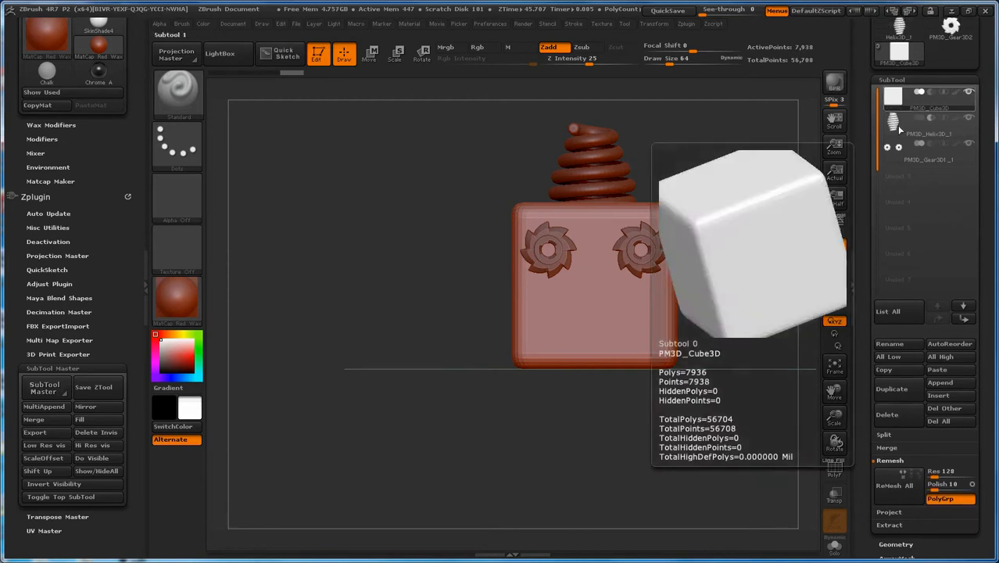
pyautogui.click(899, 486)
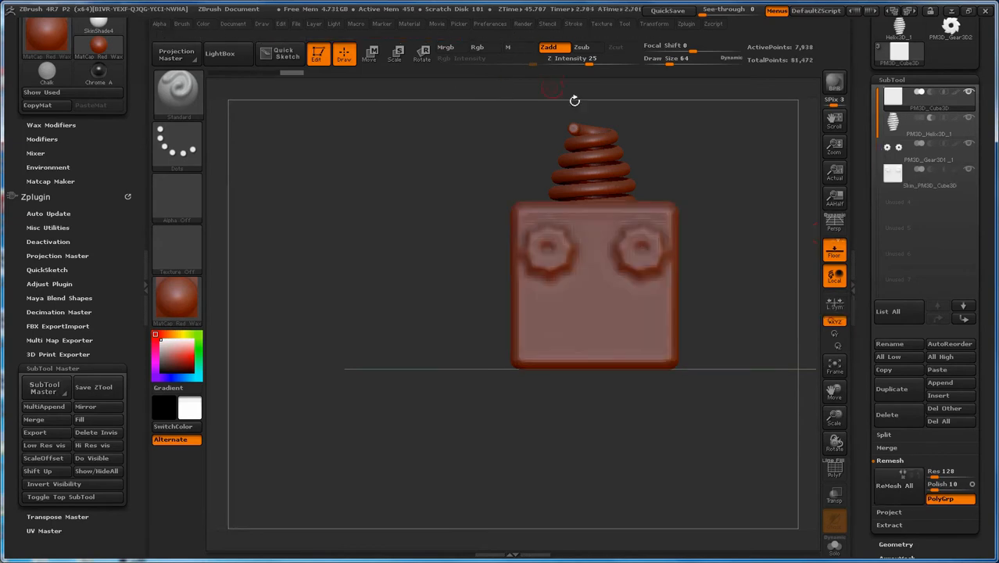
# Step: Select the remeshed skin subtool at the end of the list and hide all other subtools
pyautogui.moveTo(897, 178)
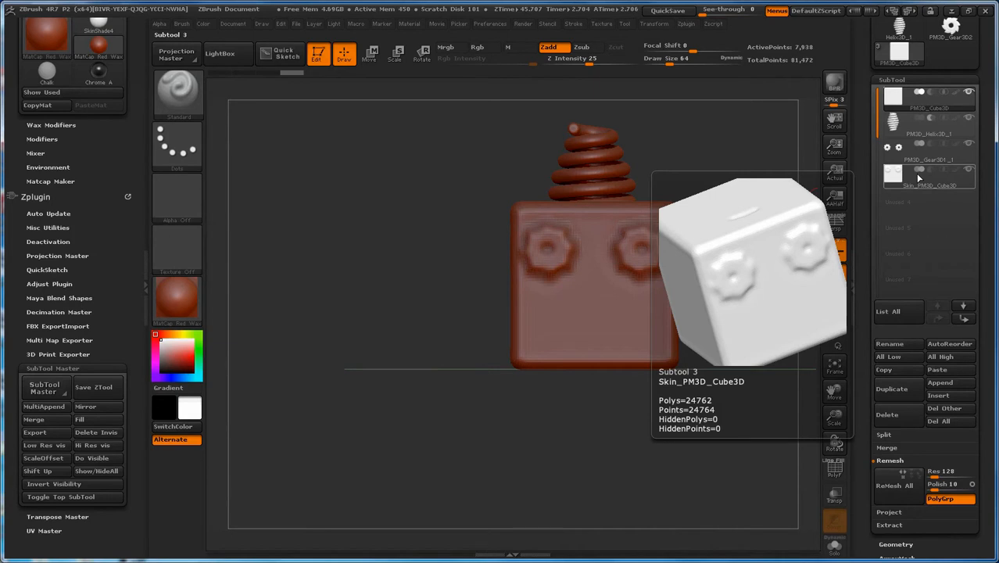
pyautogui.click(896, 179)
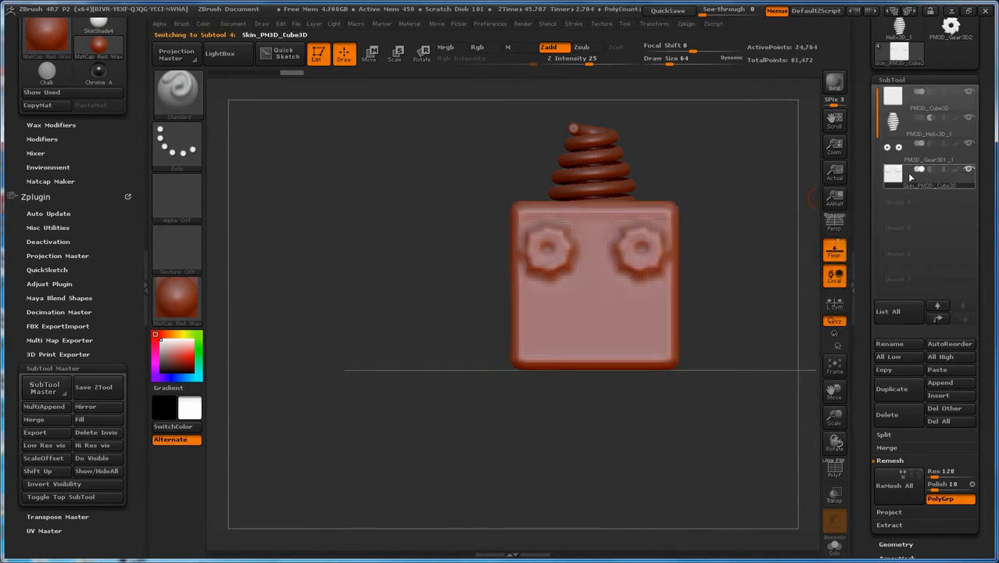
pyautogui.click(970, 170)
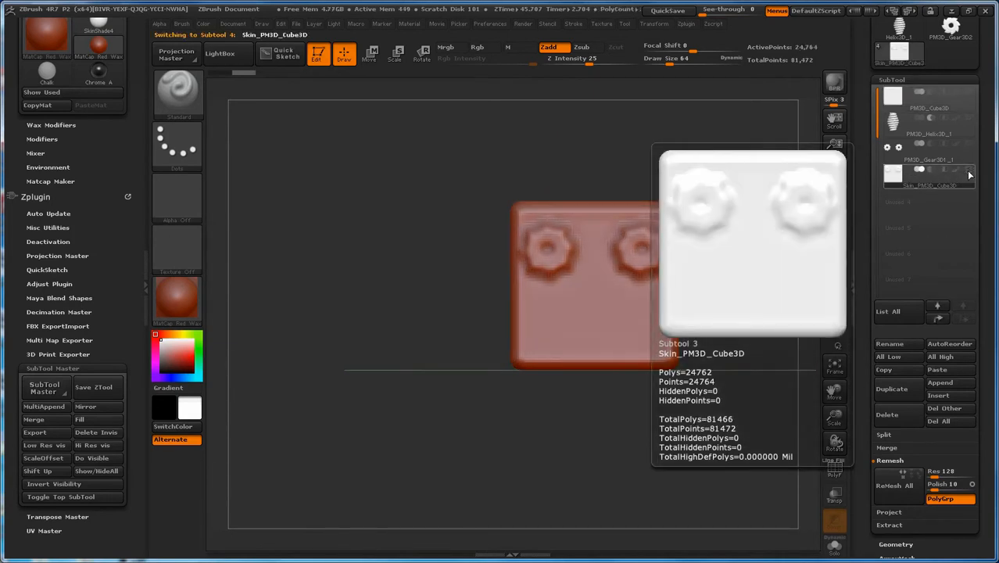
# Step: Display the polyframe on the remeshed skin subtool and examine its polygroups around the gears and the helix cut
pyautogui.moveTo(597, 296); pyautogui.dragTo(562, 167, button='right')
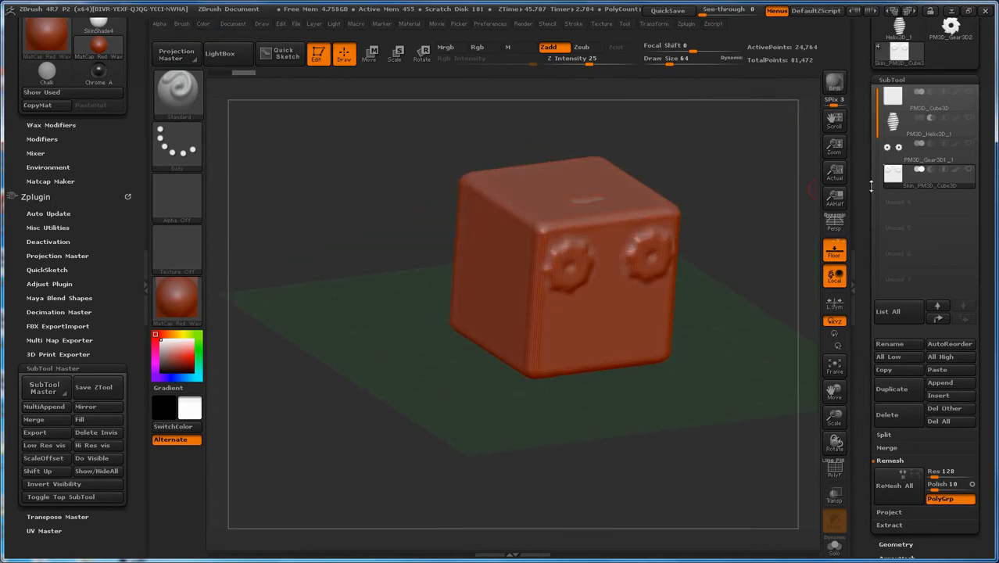
pyautogui.moveTo(909, 185)
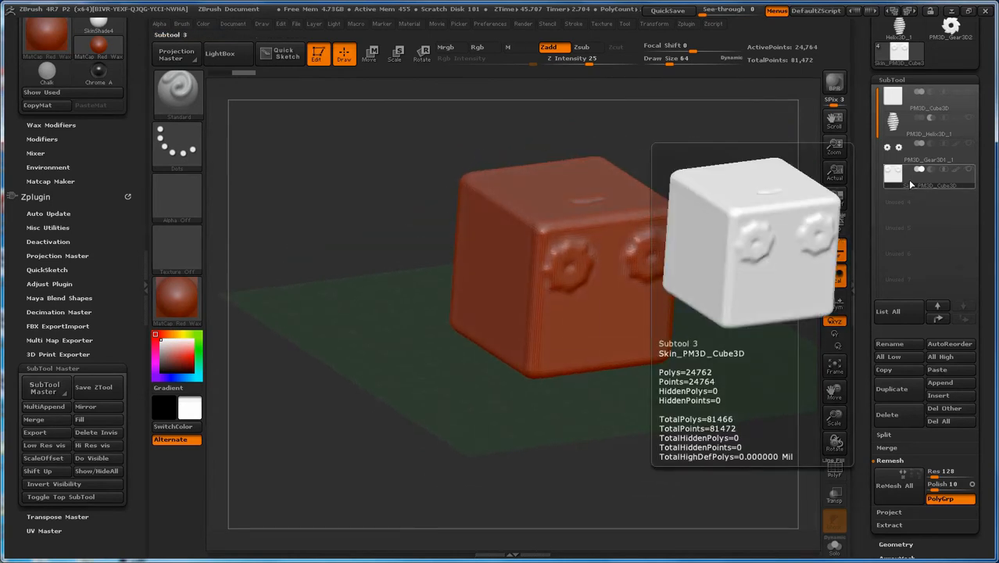
pyautogui.click(892, 125)
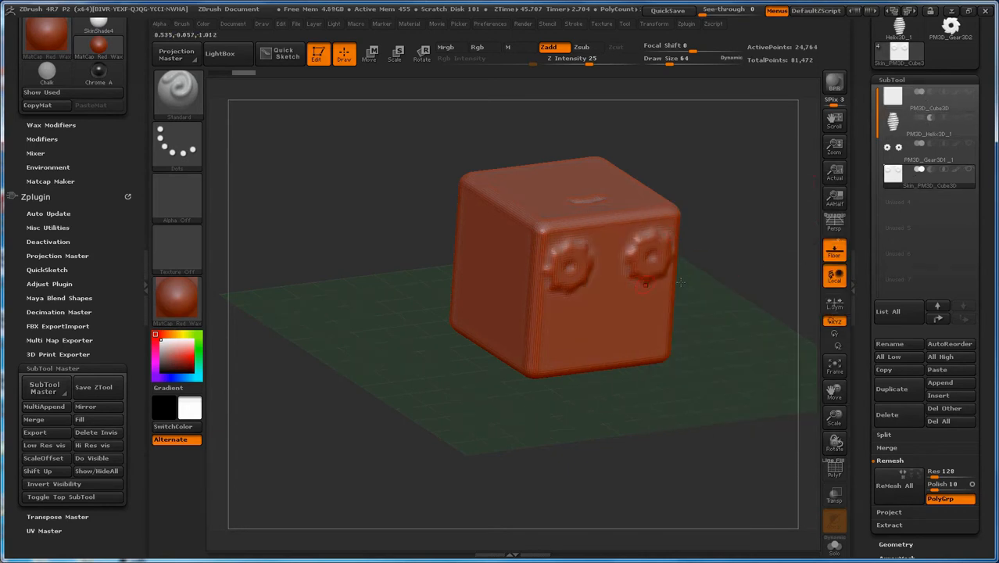
pyautogui.moveTo(899, 184)
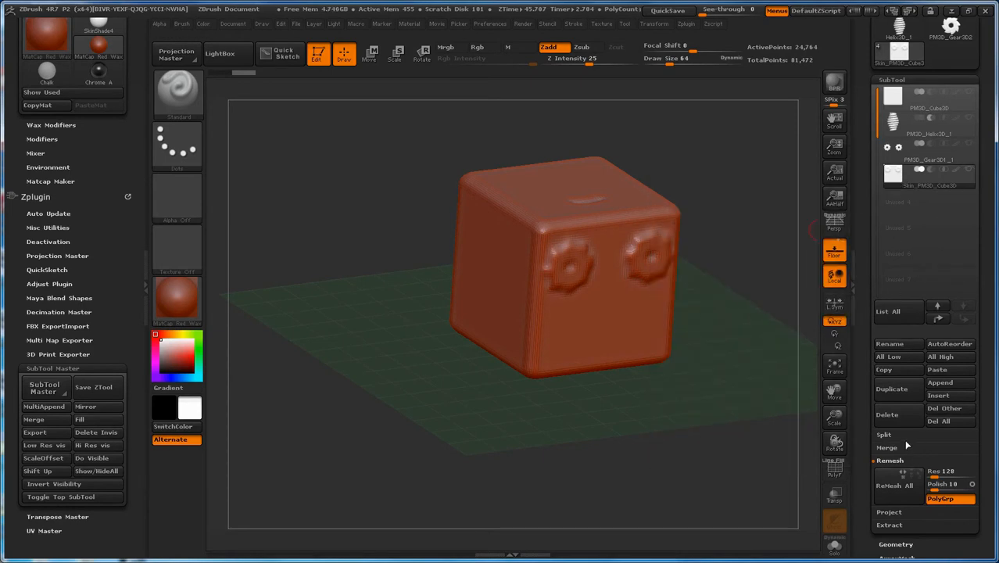
pyautogui.click(834, 469)
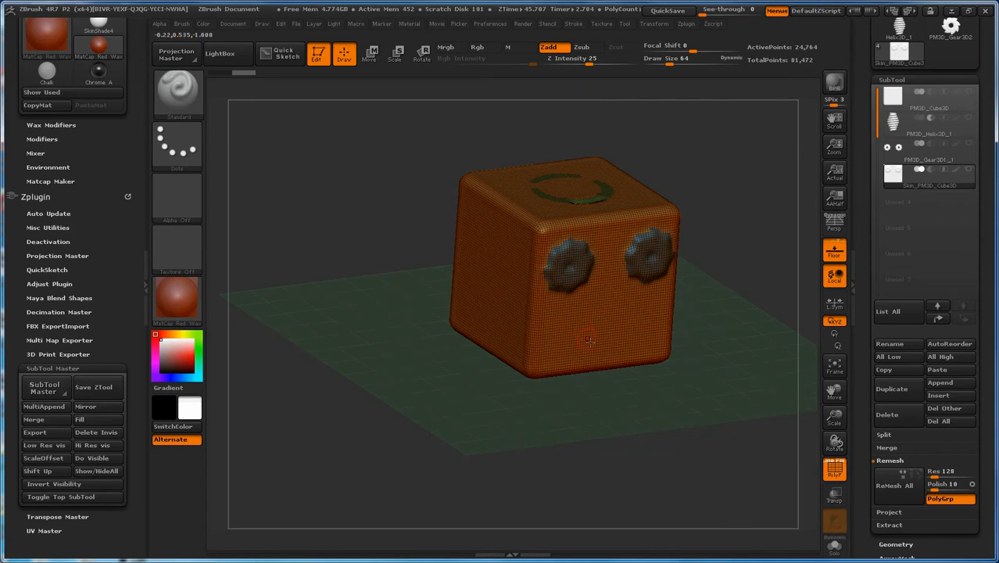
pyautogui.moveTo(604, 300)
pyautogui.mouseDown(button='right')
pyautogui.moveTo(621, 317)
pyautogui.moveTo(621, 349)
pyautogui.moveTo(604, 308)
pyautogui.moveTo(611, 290)
pyautogui.mouseUp(button='right')
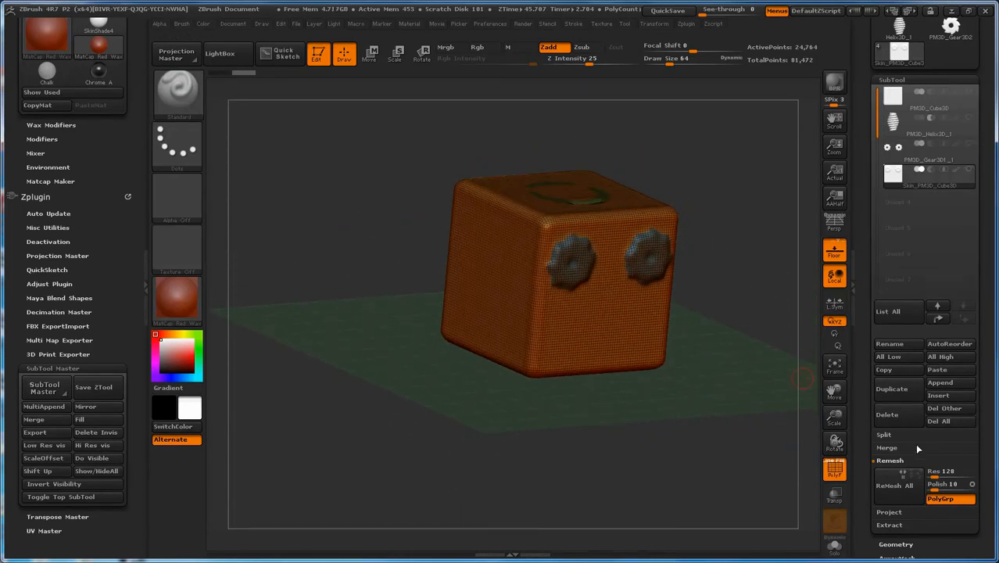